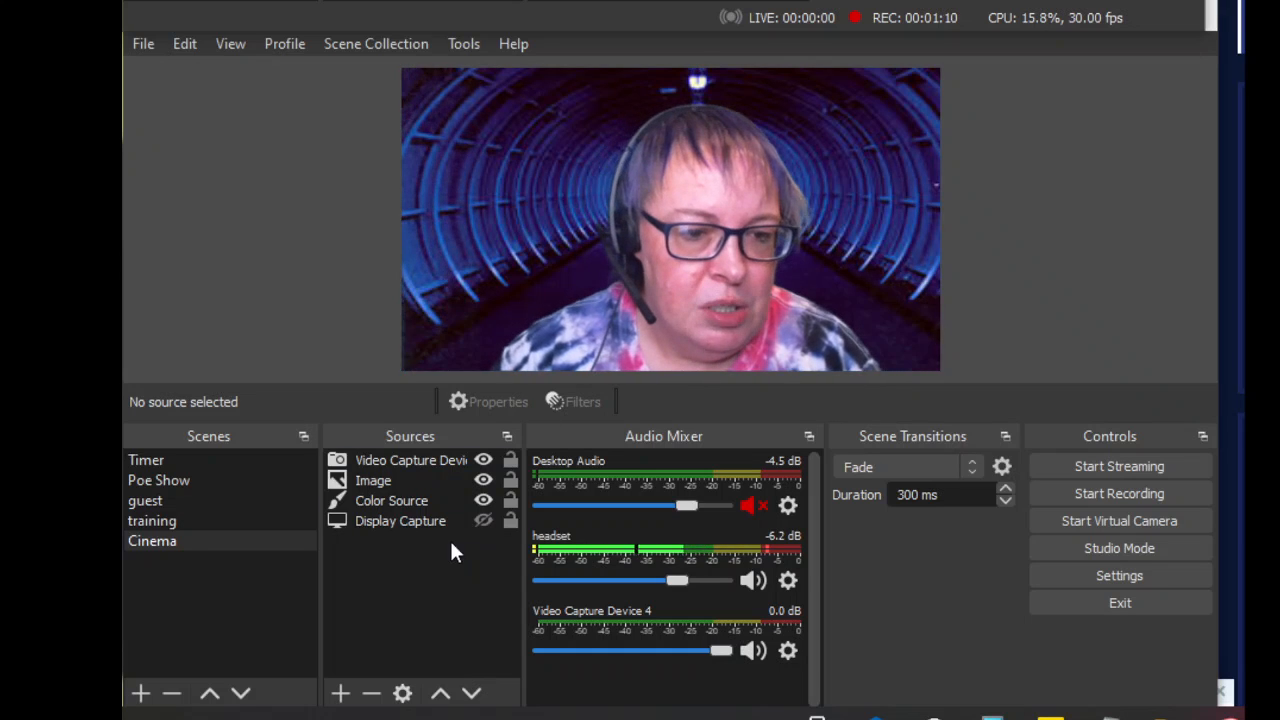
- Add a new Display Capture source for Display 1 to the Cinema scene with cursor capture enabled
left_click(483, 520)
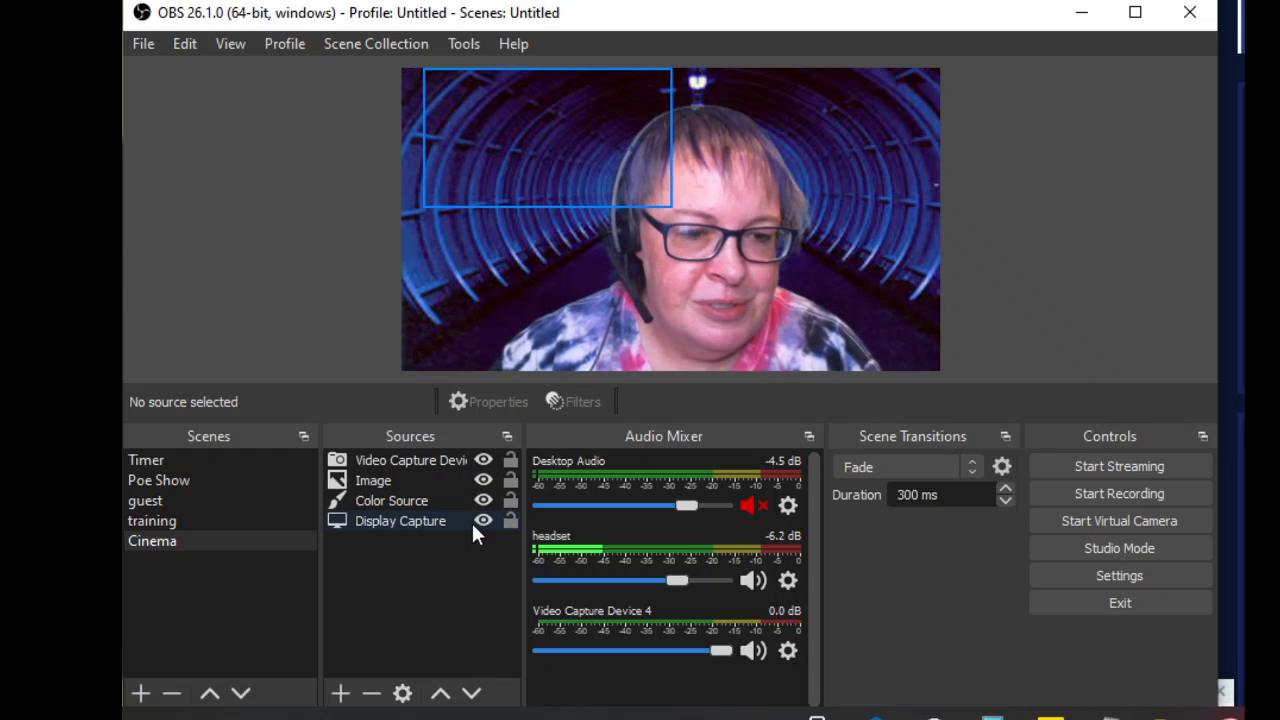
left_click(482, 520)
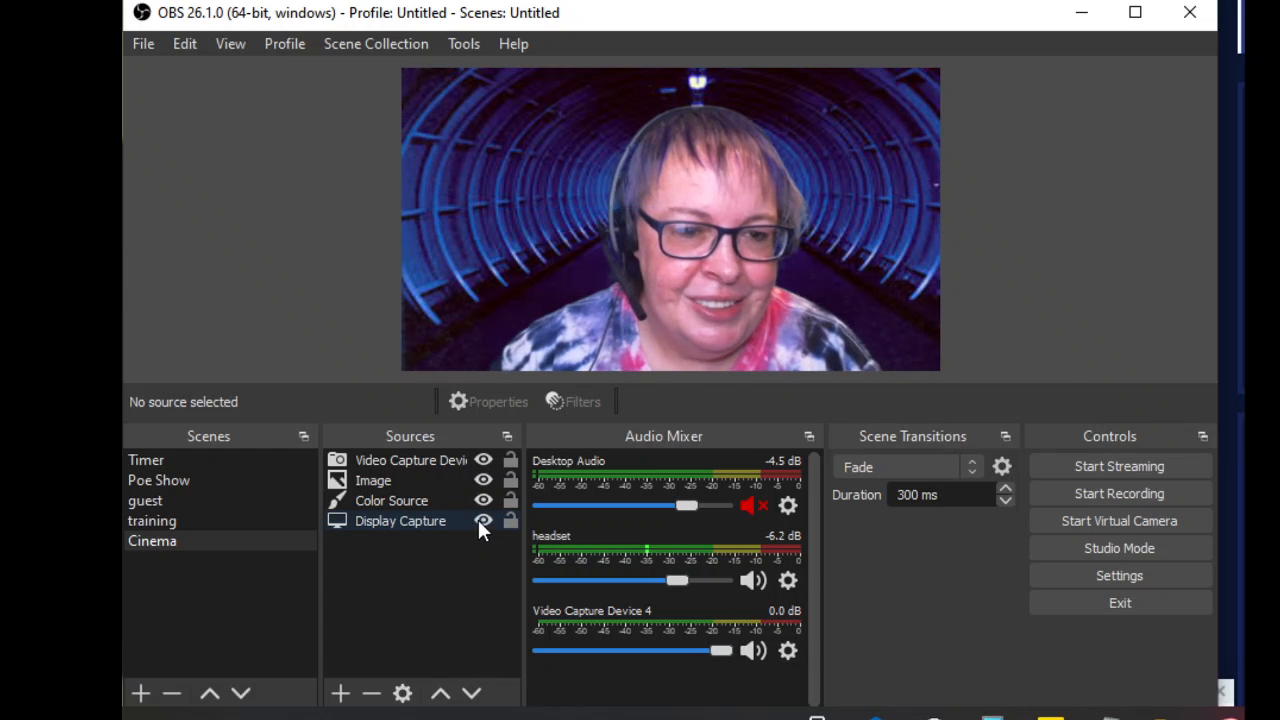
left_click(340, 694)
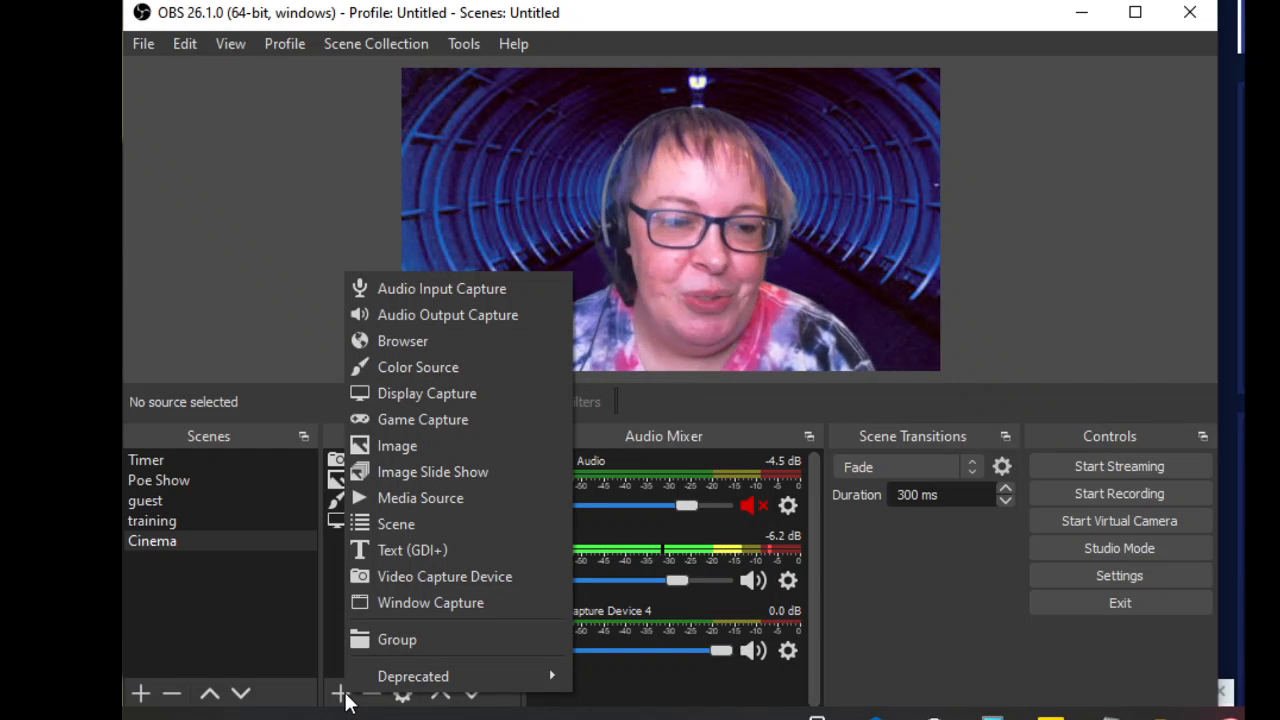
left_click(461, 400)
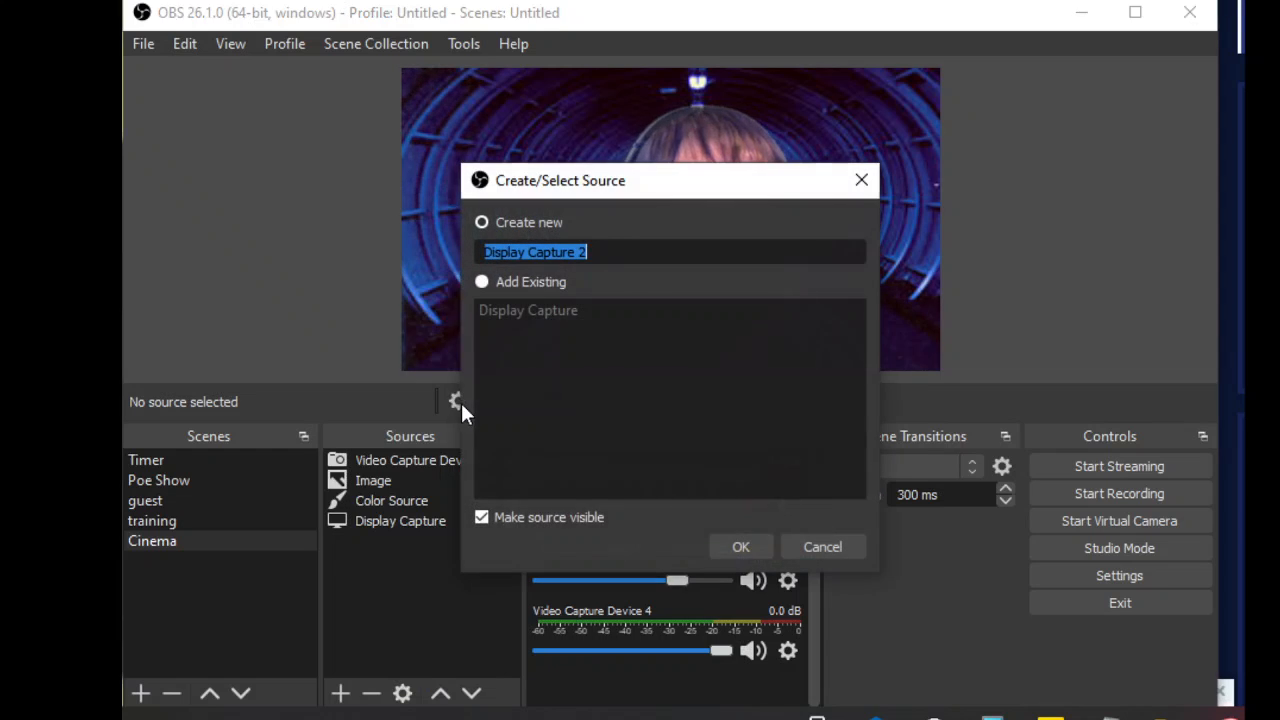
left_click(739, 546)
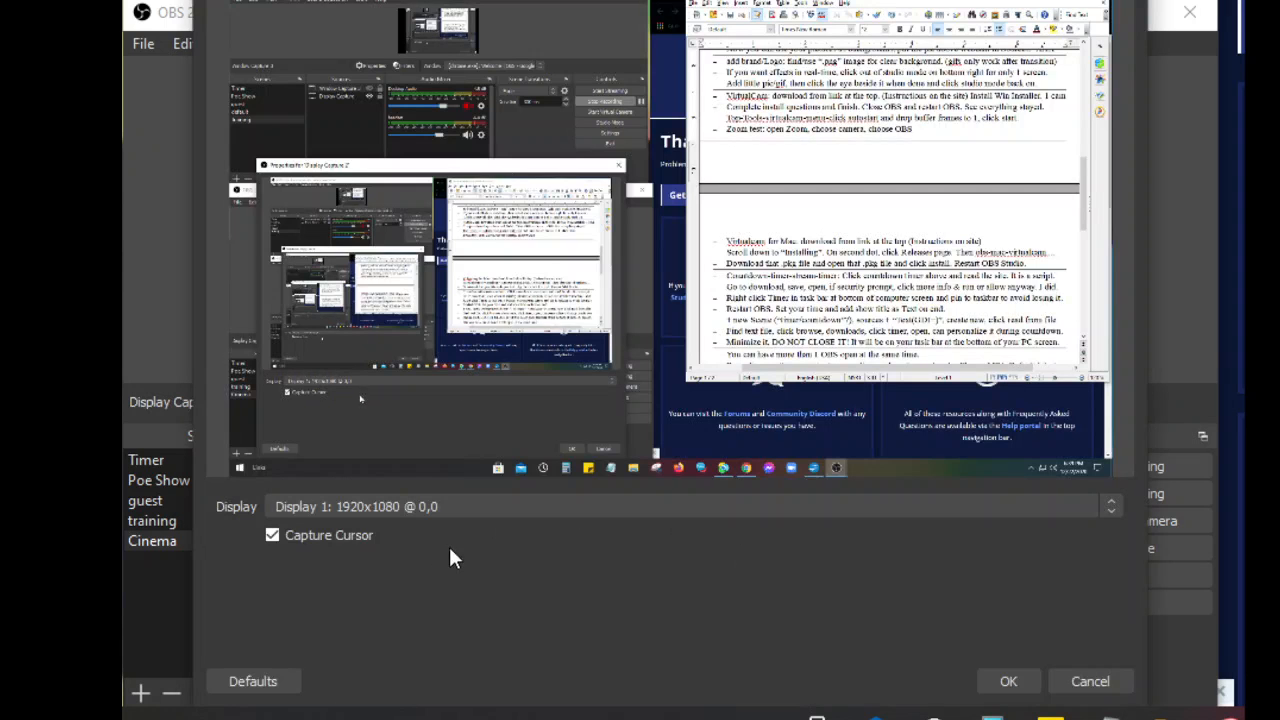
left_click(1006, 681)
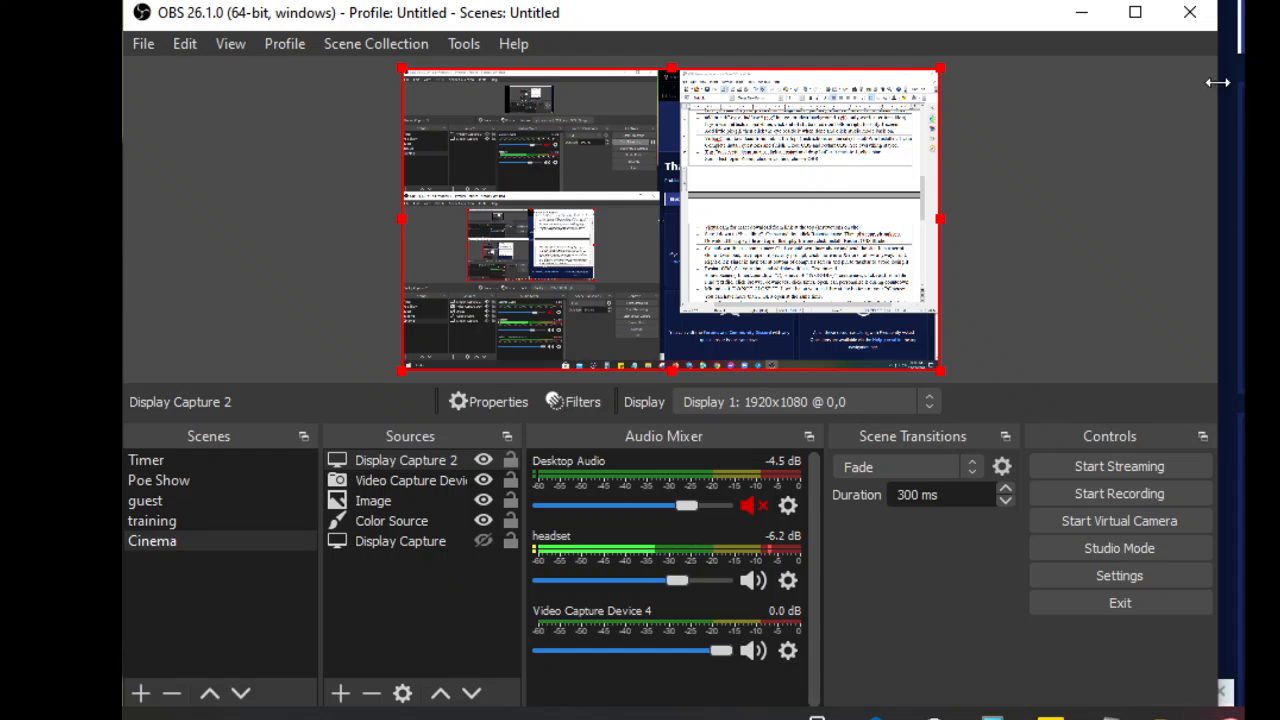
- Switch to the web browser and search for "poe png" in a new tab
left_click(1232, 20)
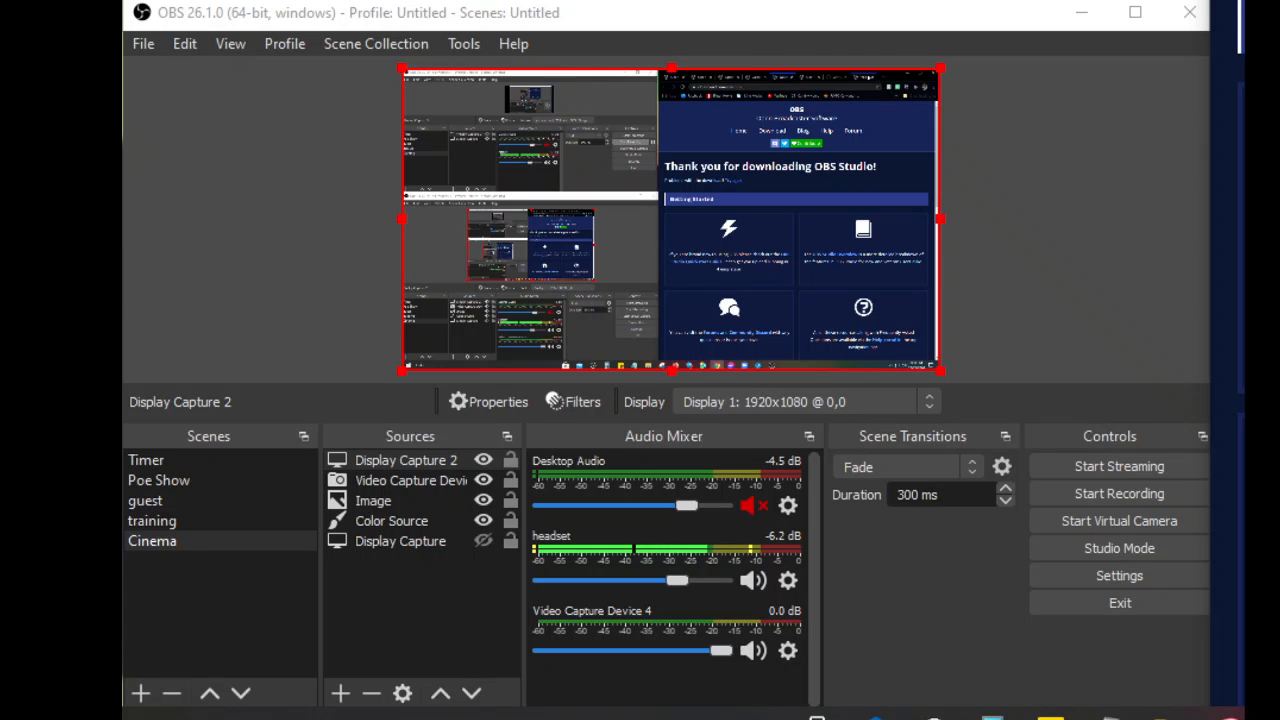
left_click(865, 78)
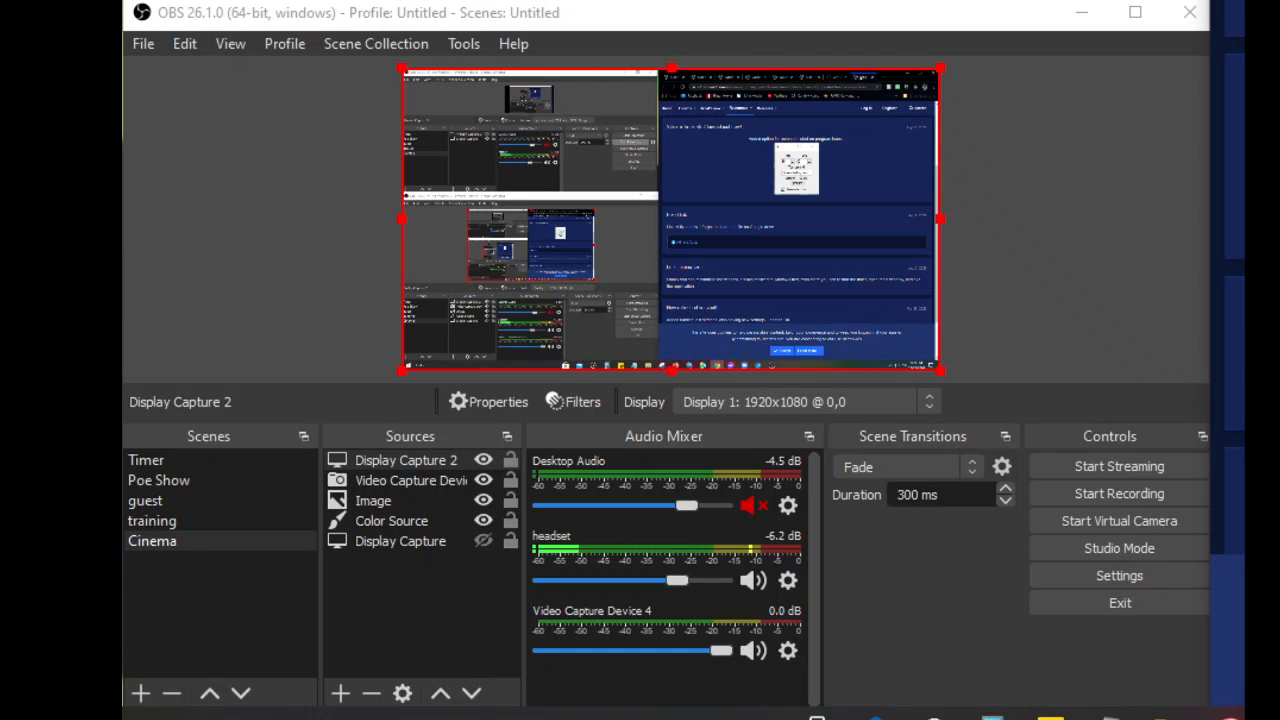
left_click(842, 77)
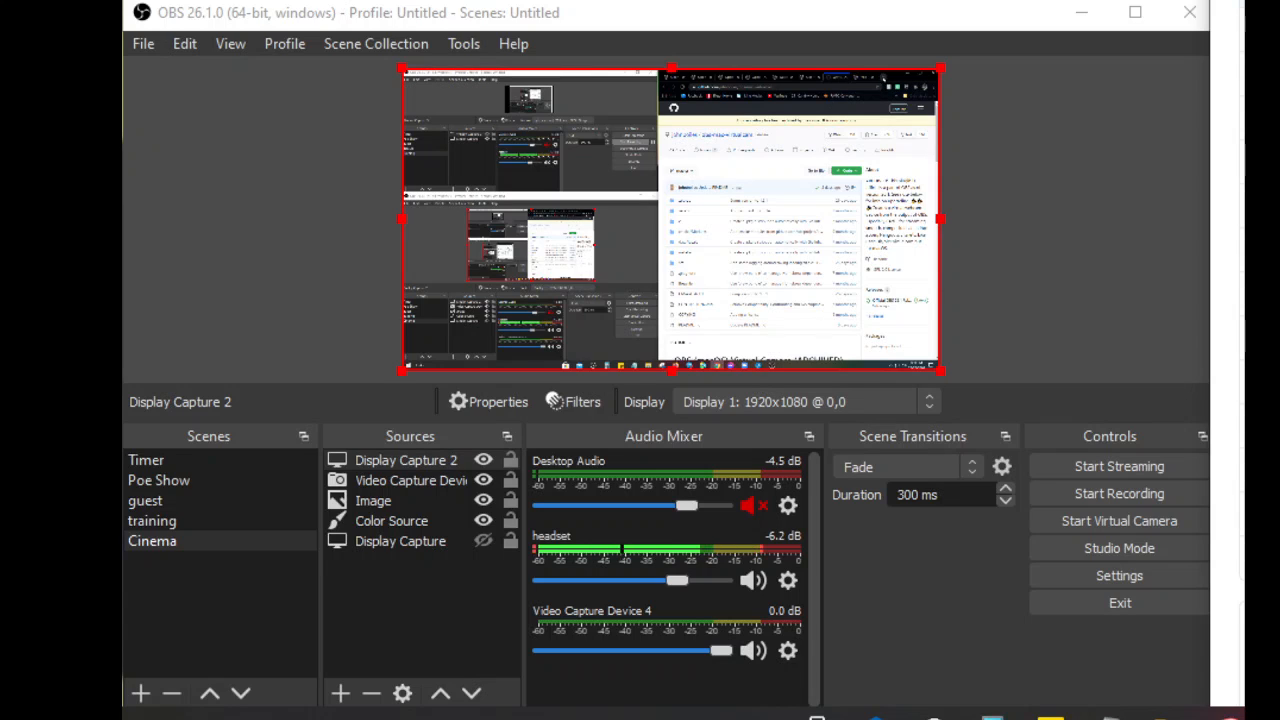
left_click(884, 78)
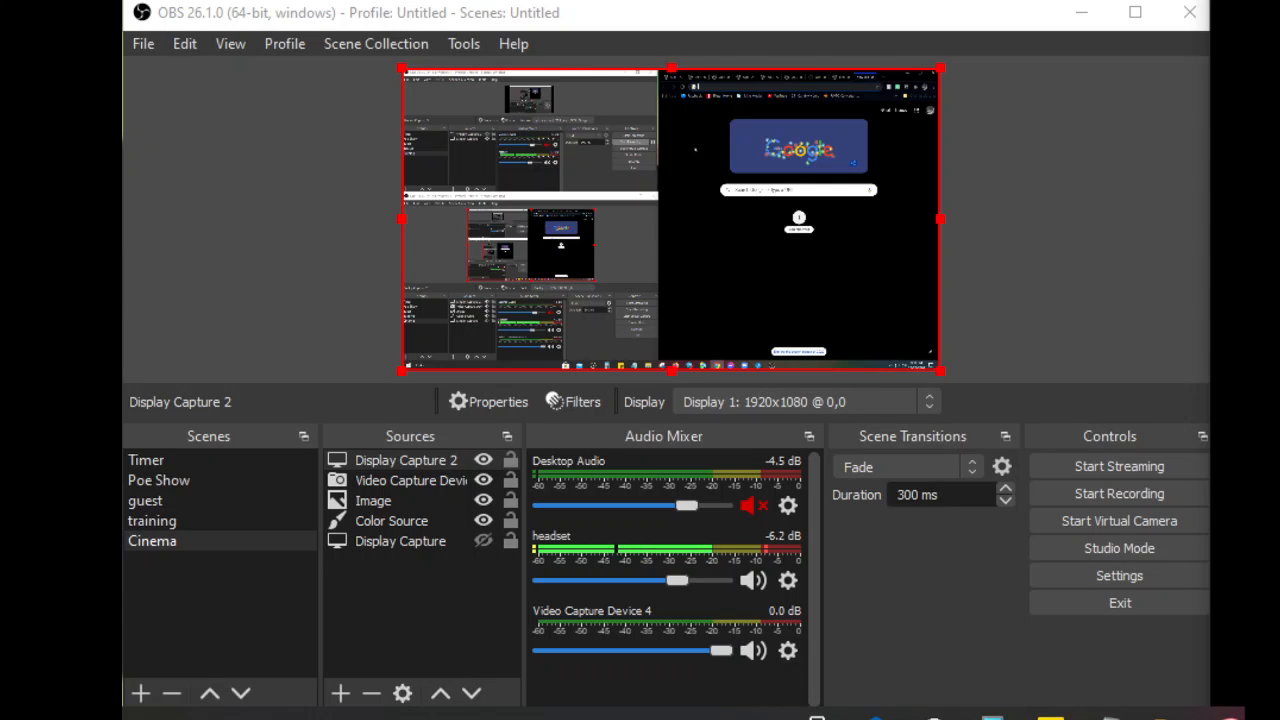
type("poe")
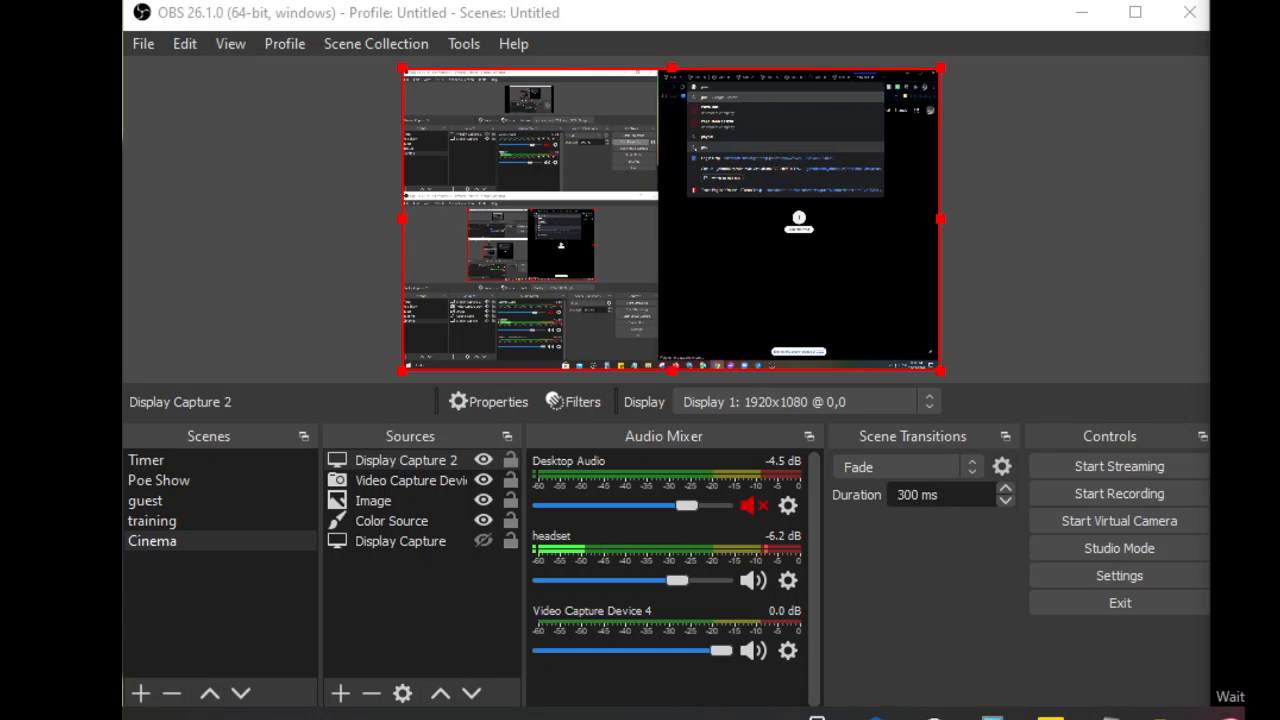
type(" p")
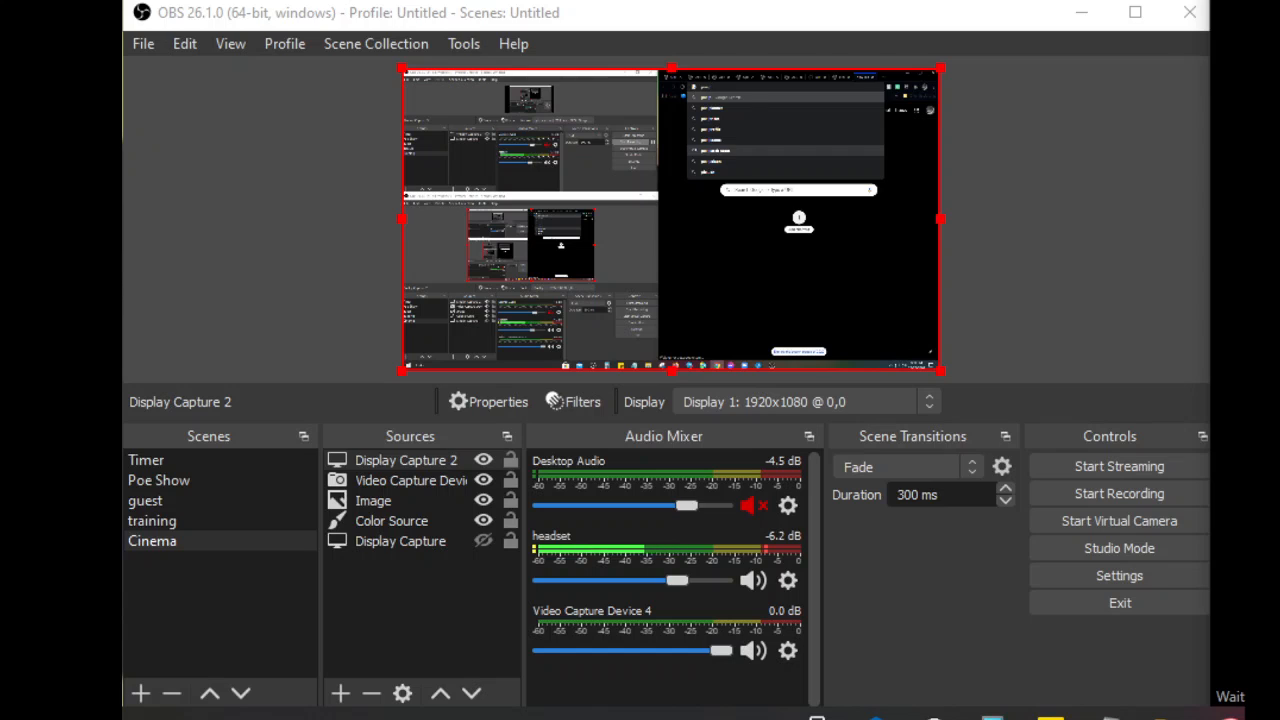
type("ng")
key("Return")
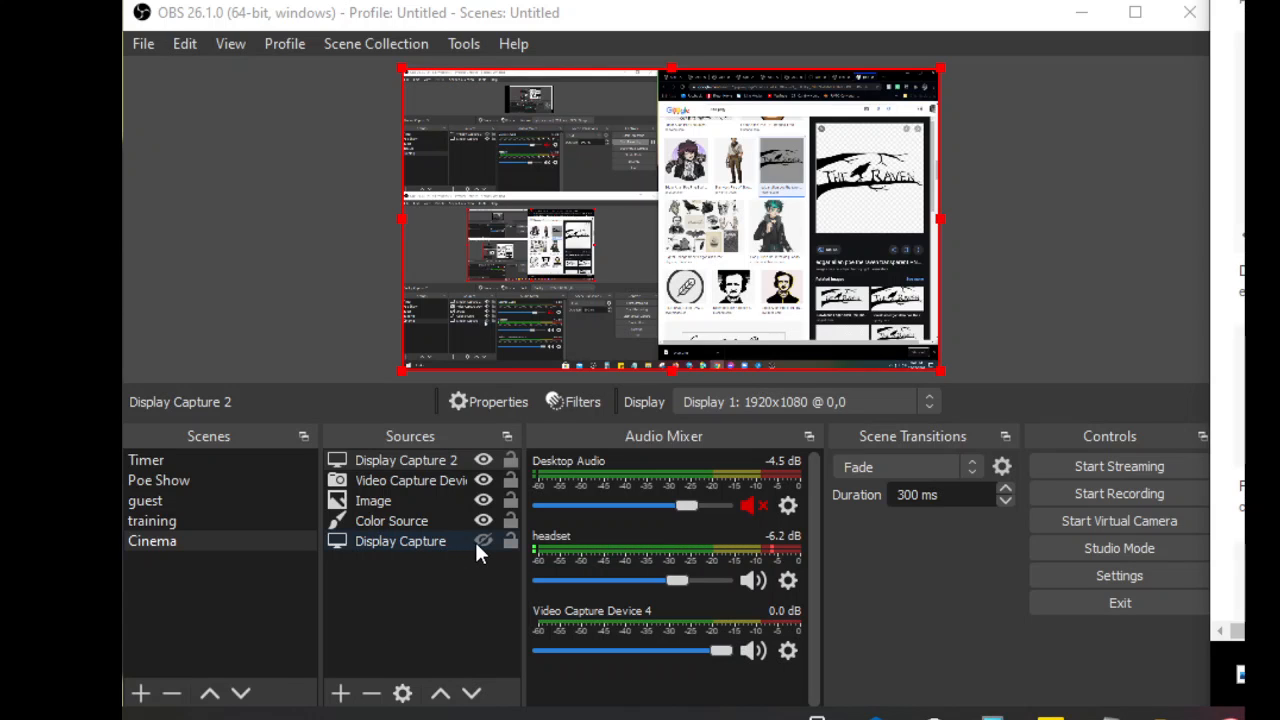
- Switch to OBS, hide the Display Capture 2 source and create a new Image source in the Cinema scene
left_click(481, 460)
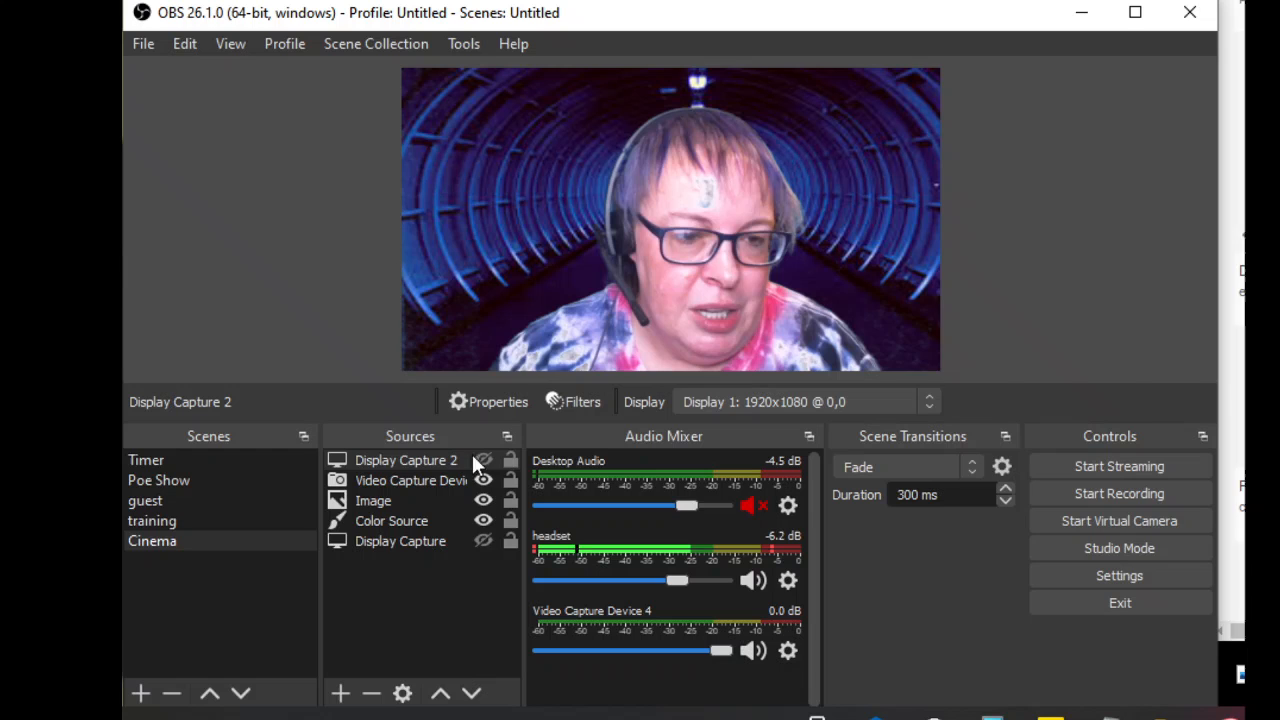
left_click(340, 693)
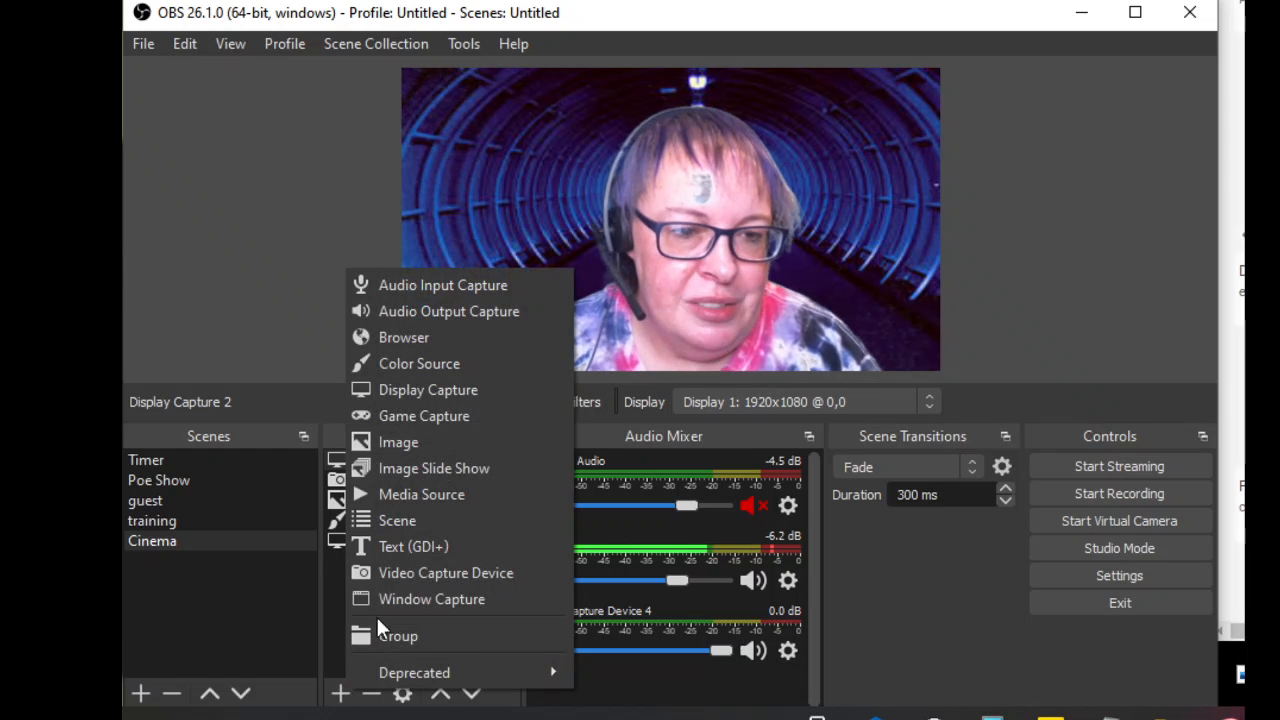
left_click(402, 447)
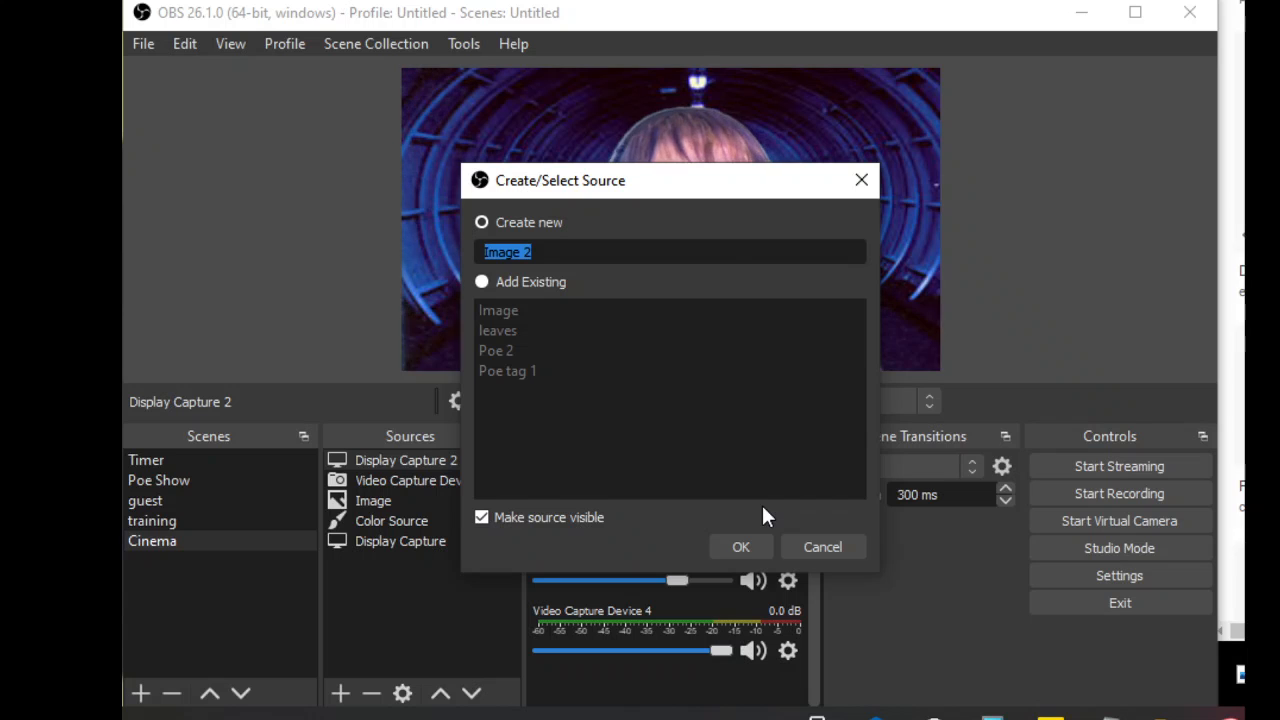
left_click(747, 541)
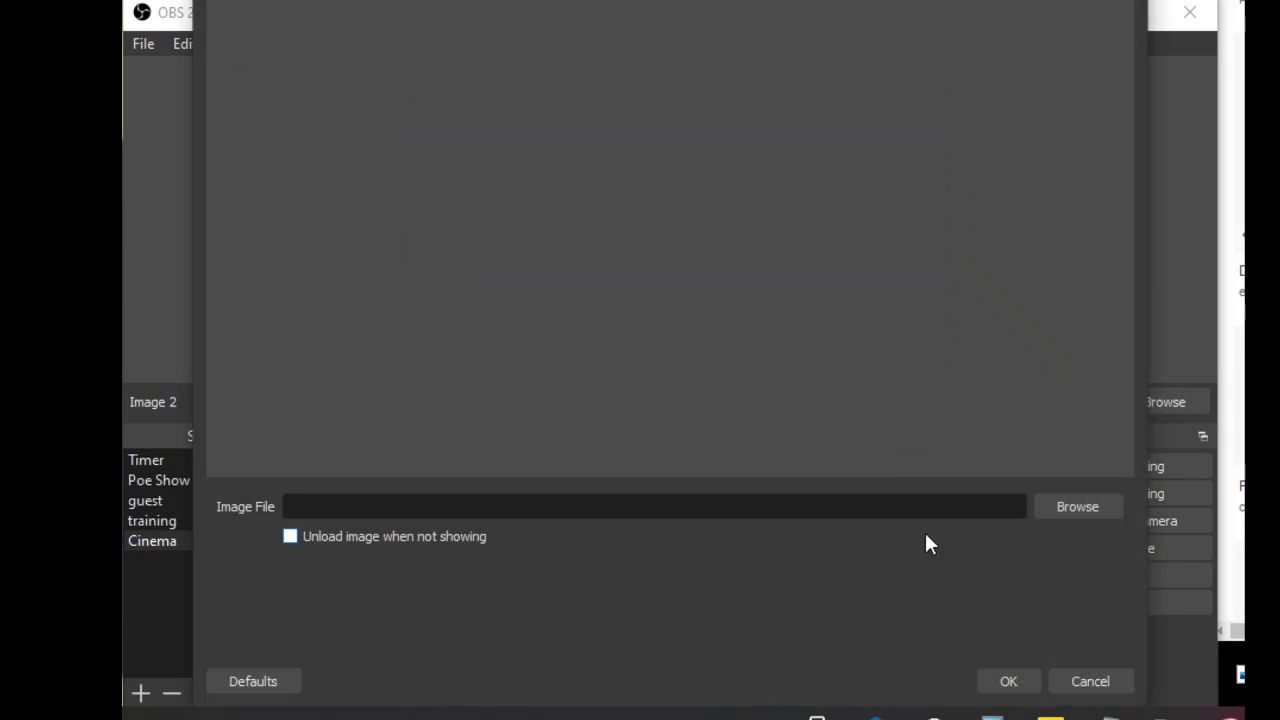
- Load raven.png from the Downloads folder into the new image source and shrink it into the upper-left corner of the scene
left_click(1082, 506)
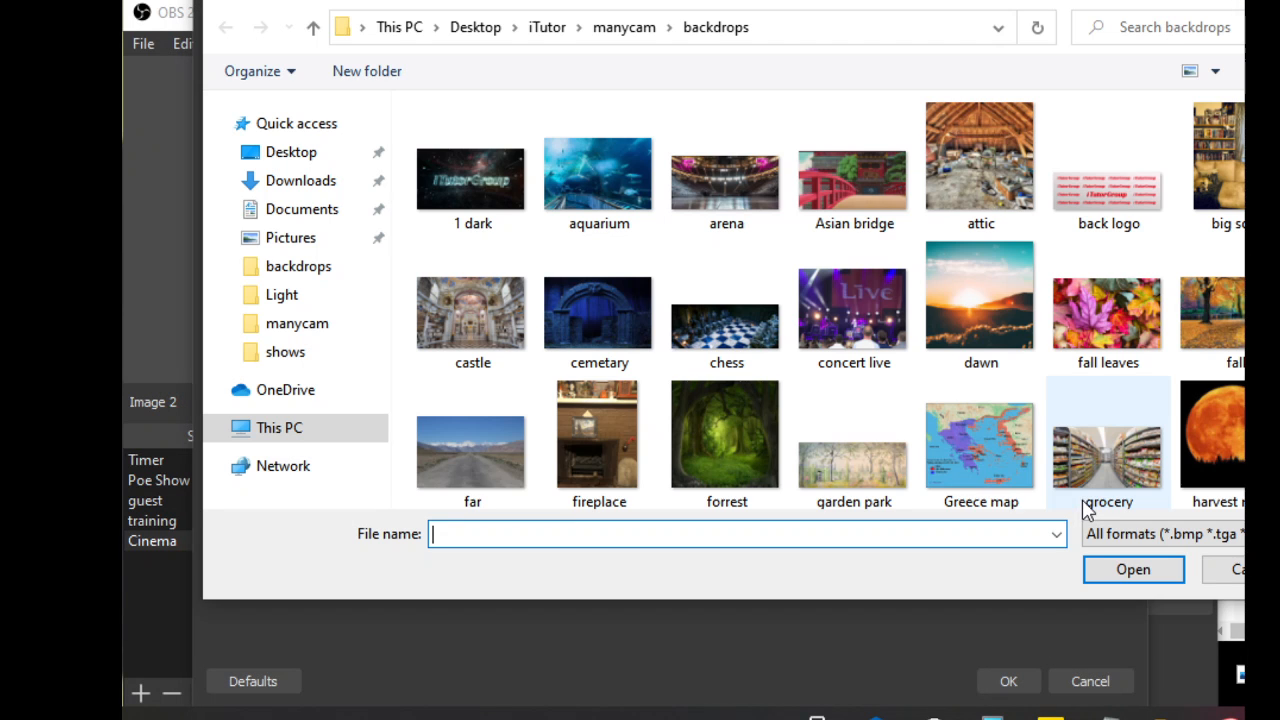
left_click(301, 181)
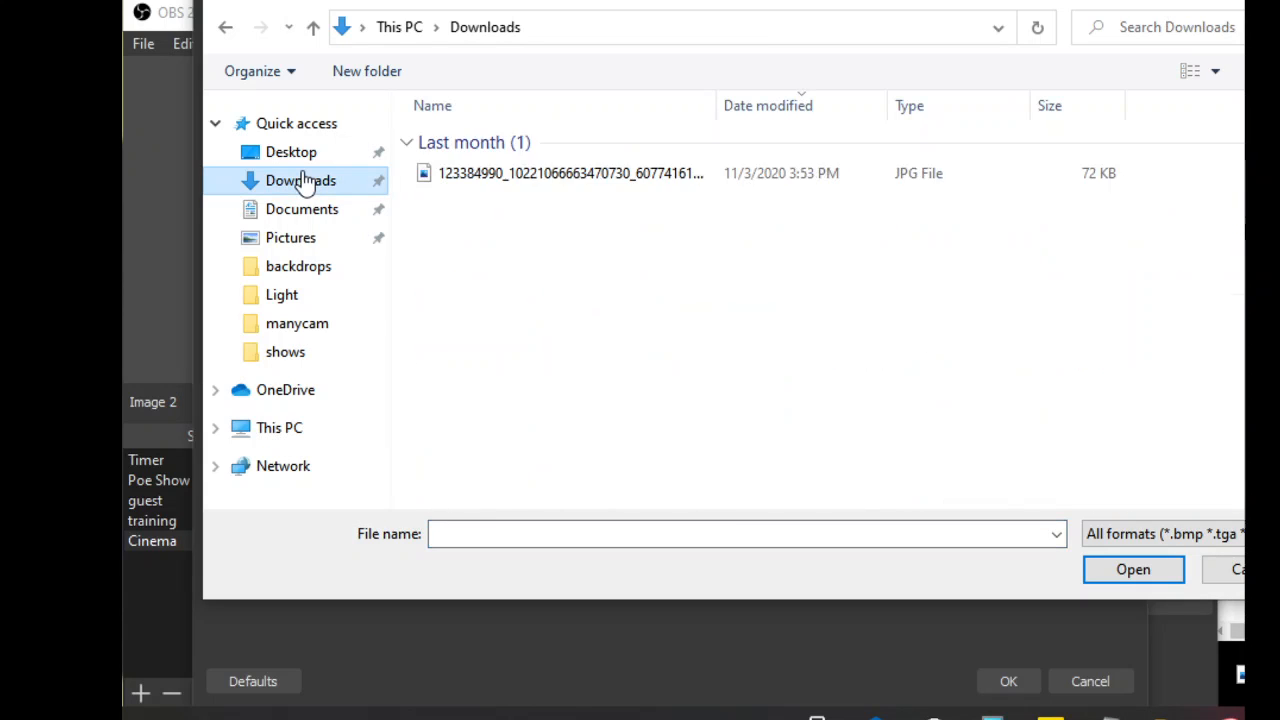
left_click(452, 178)
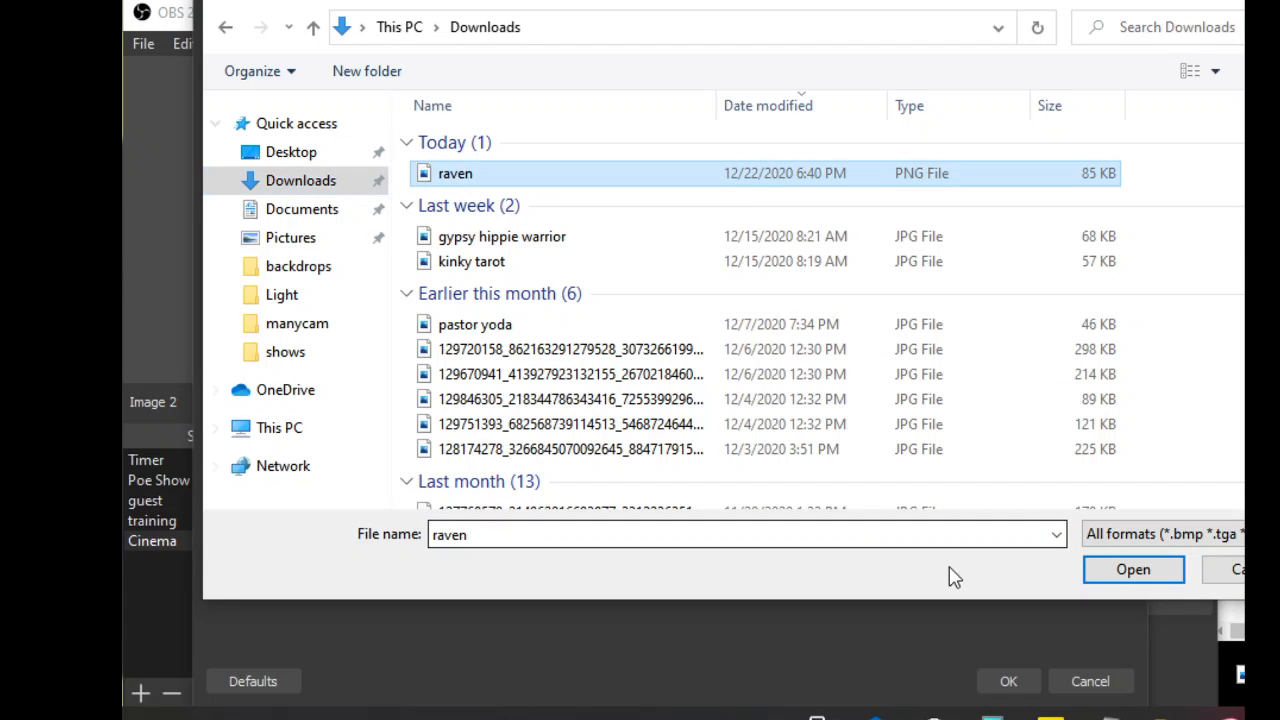
left_click(1134, 570)
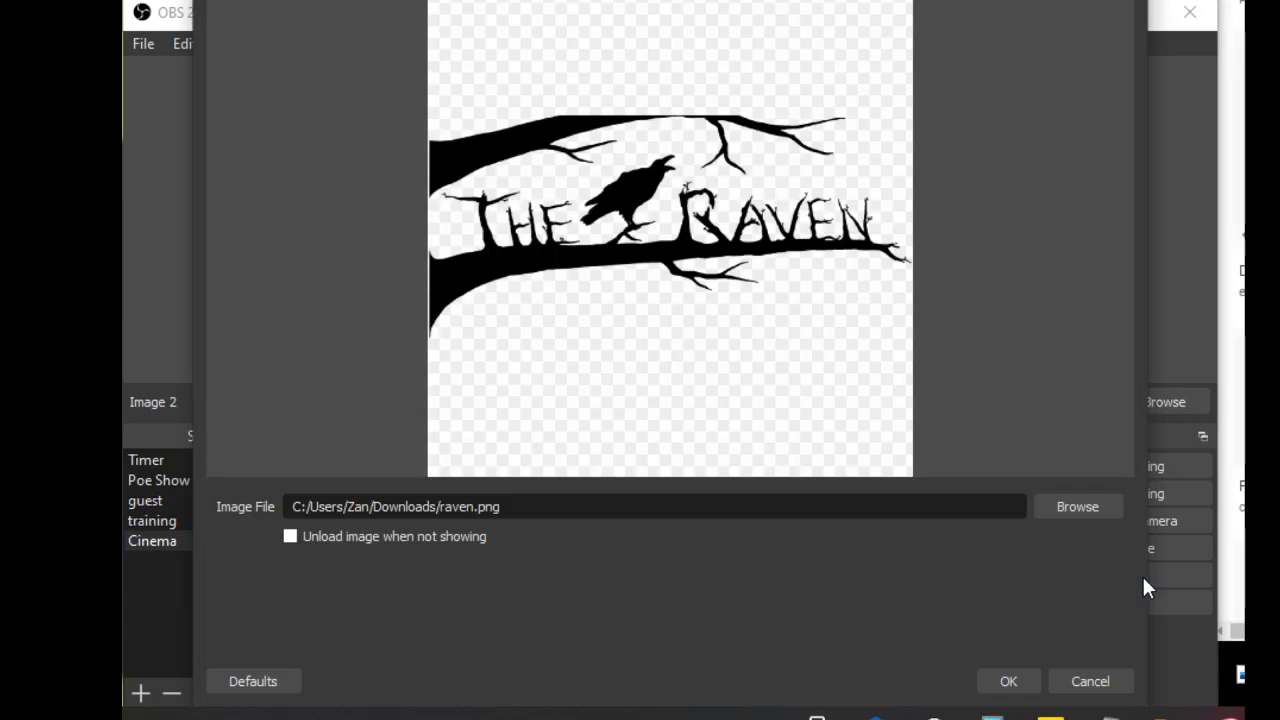
left_click(1012, 684)
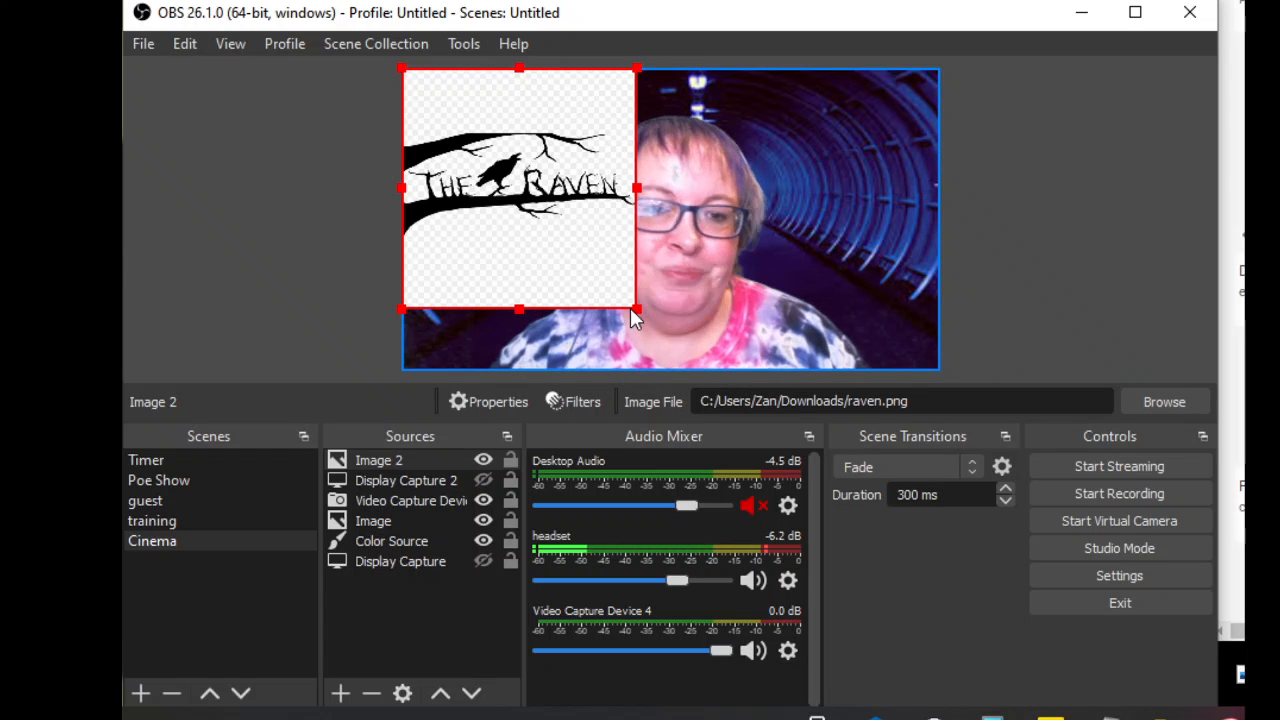
left_click_drag(632, 309, 534, 184)
left_click_drag(459, 128, 487, 163)
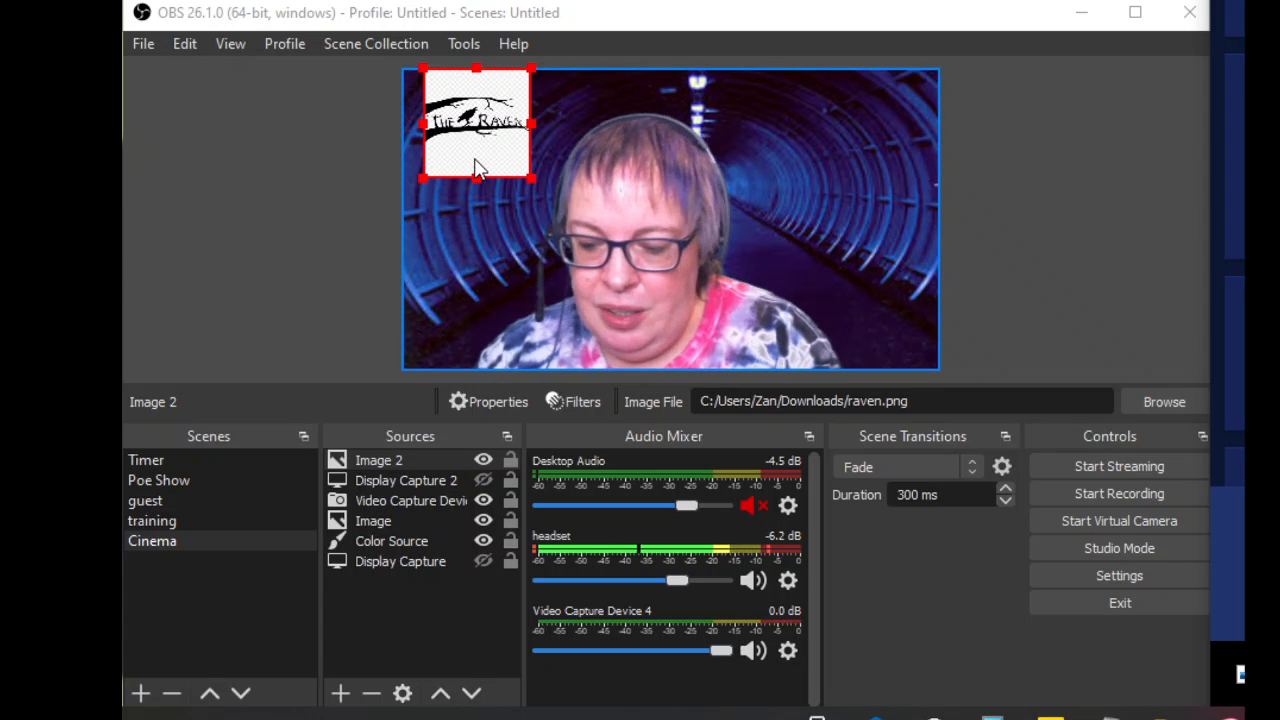
- Remove the raven image source and the original Display Capture source from the Cinema scene
left_click(370, 693)
left_click(735, 413)
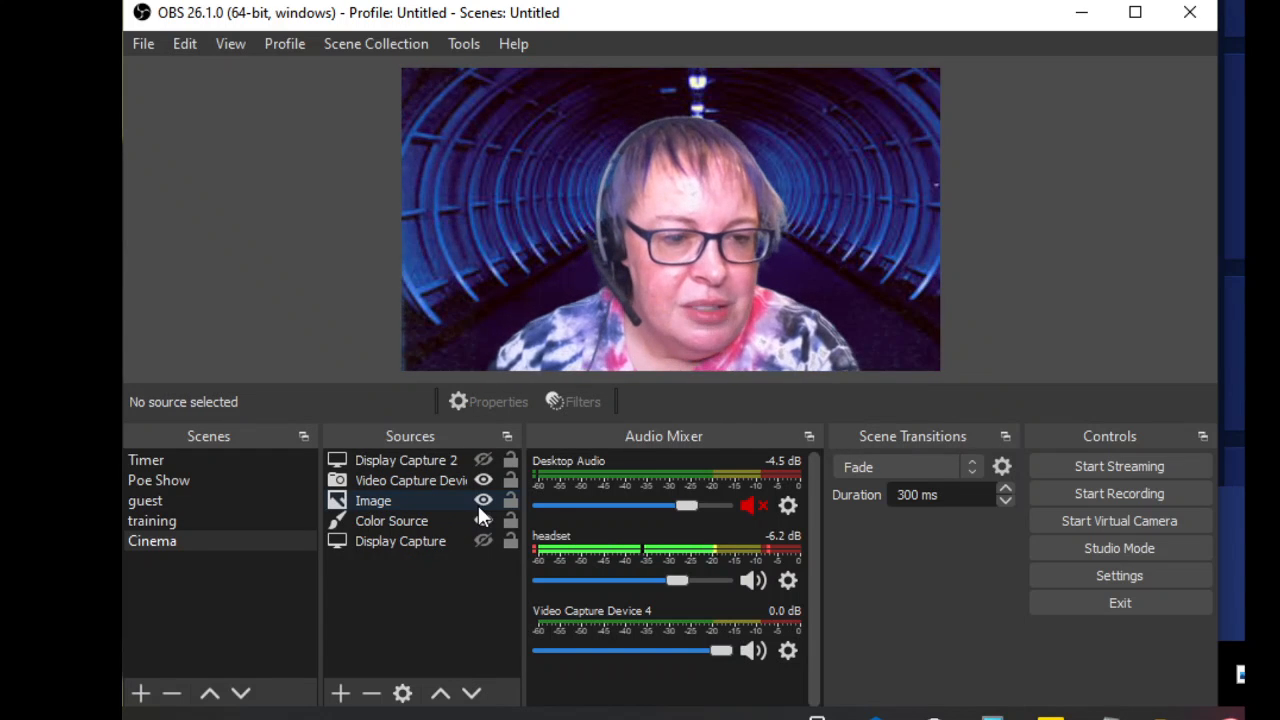
left_click(482, 540)
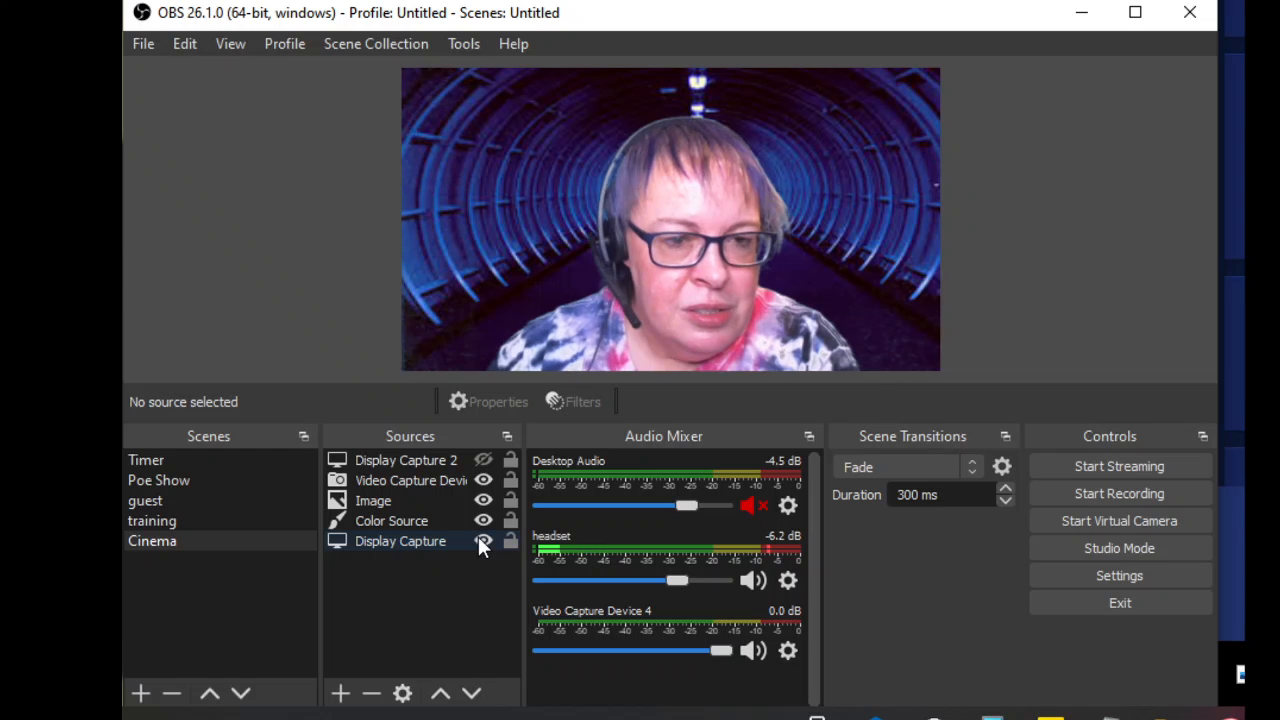
left_click(482, 540)
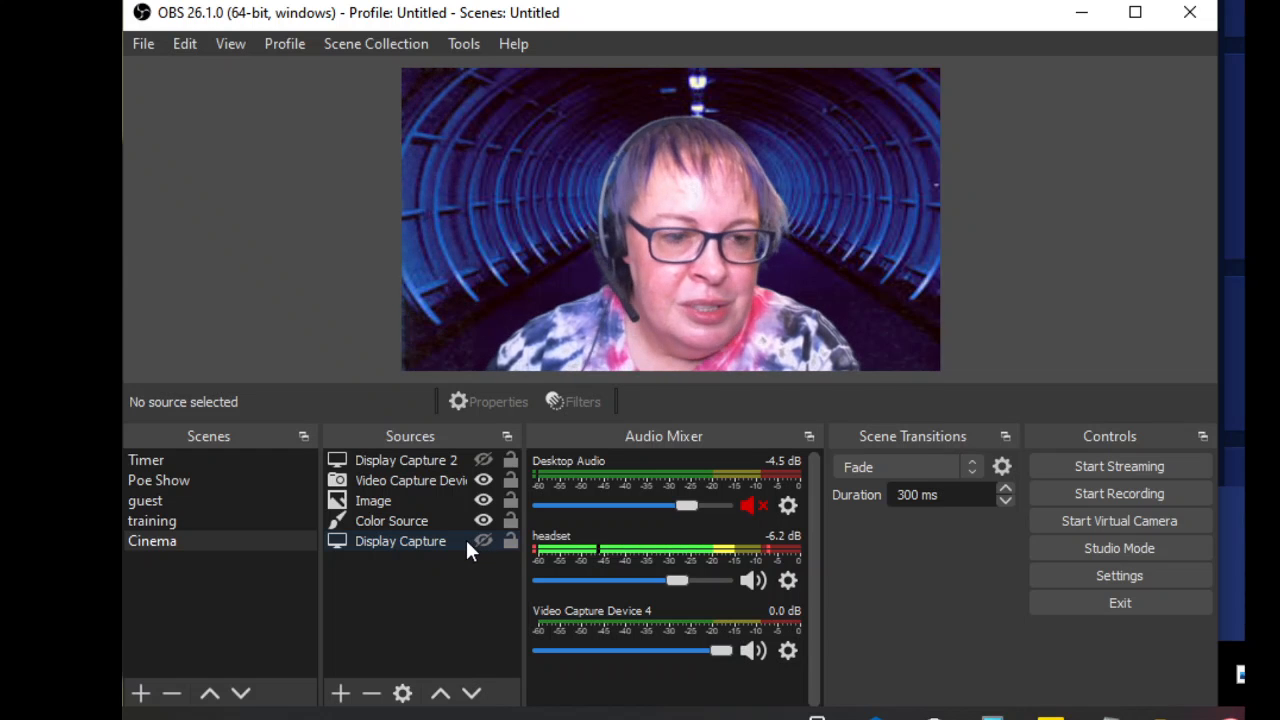
left_click(448, 550)
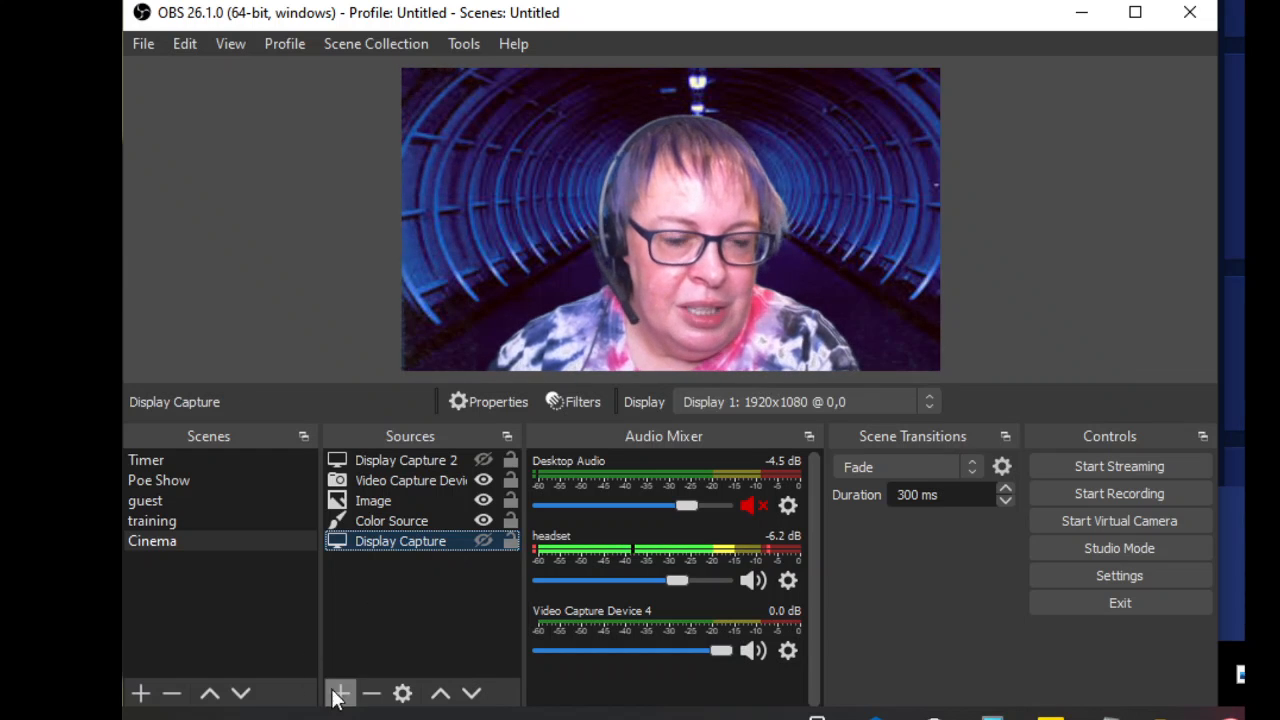
left_click(371, 694)
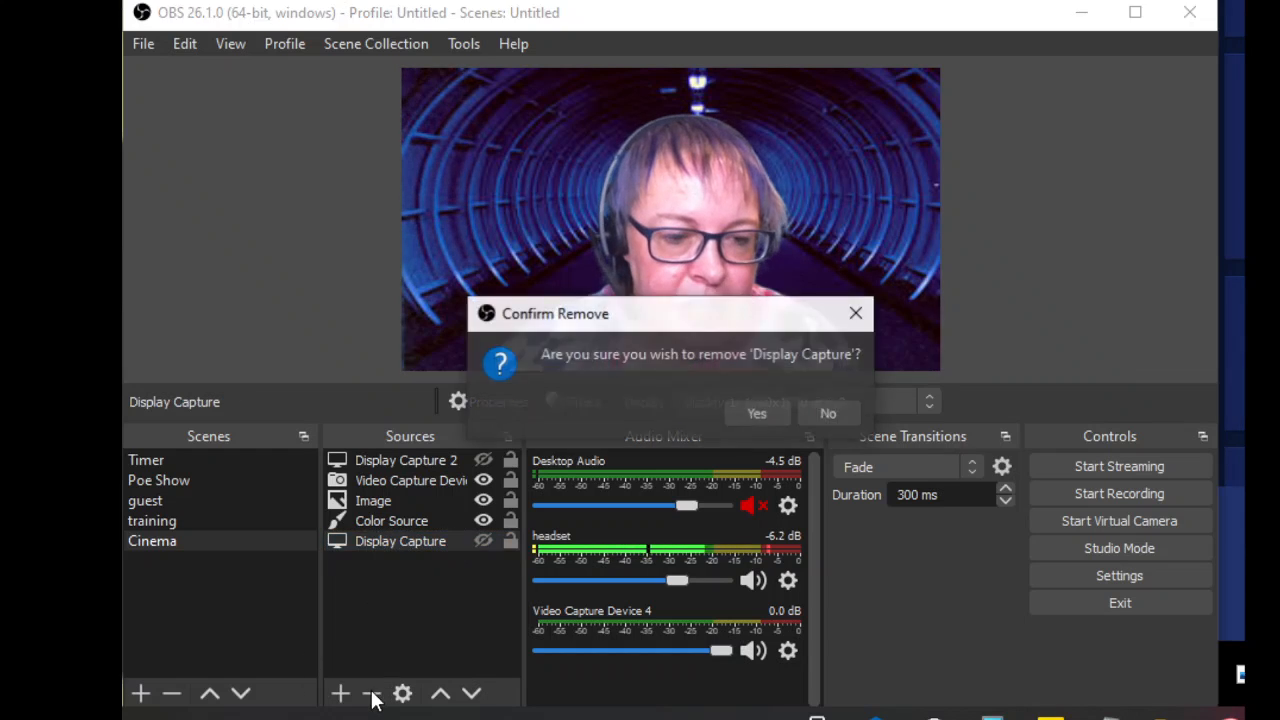
left_click(752, 415)
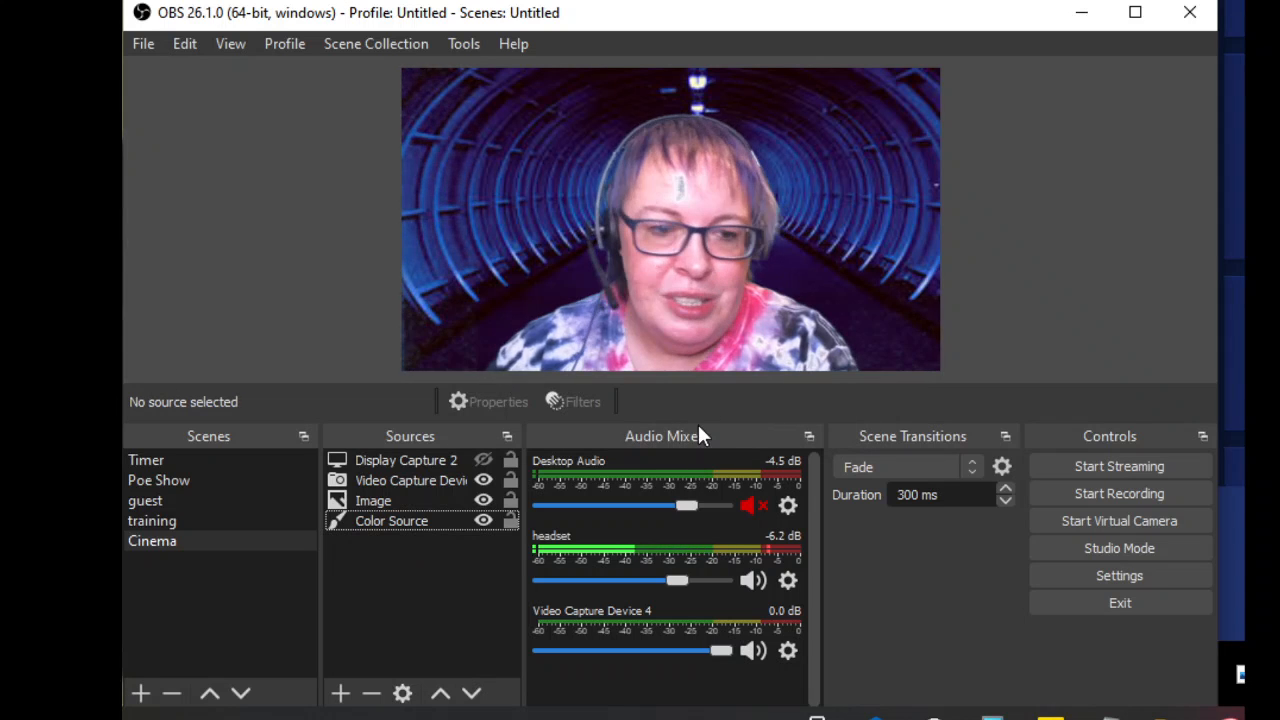
- Move the tunnel backdrop image above the Video Capture Device in the source order and put it back beneath it
left_click(440, 498)
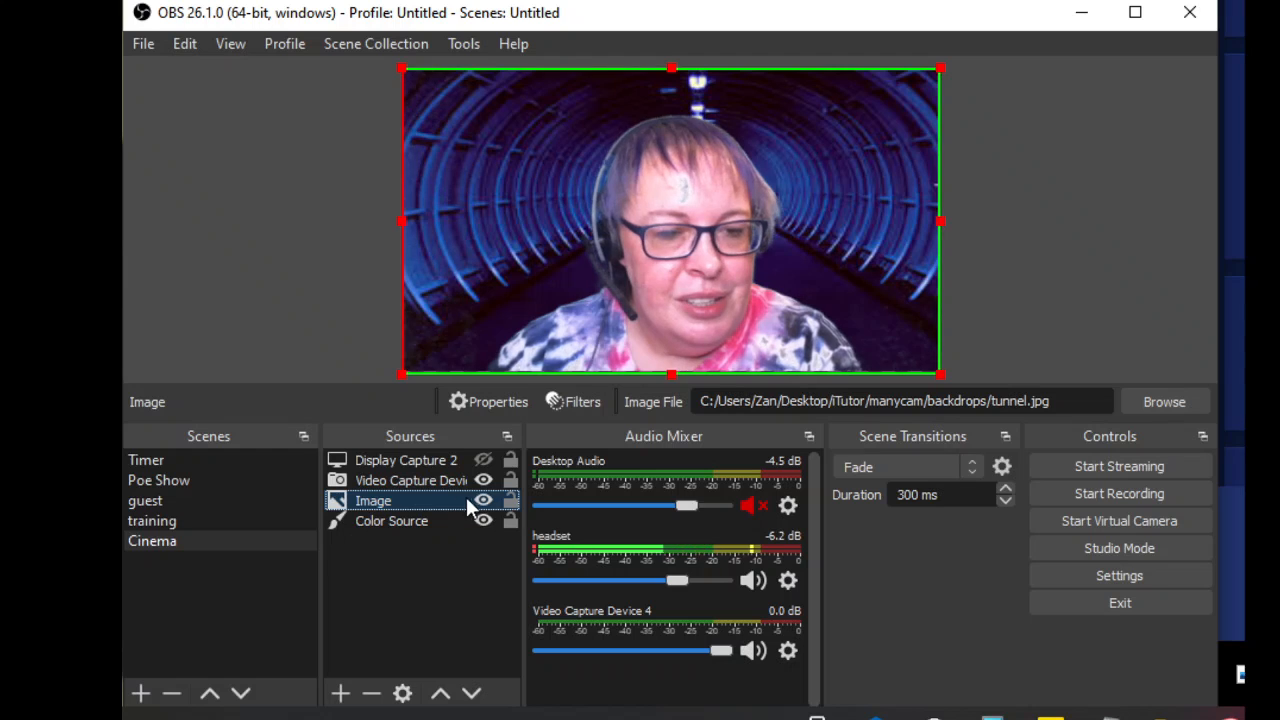
left_click_drag(446, 499, 445, 467)
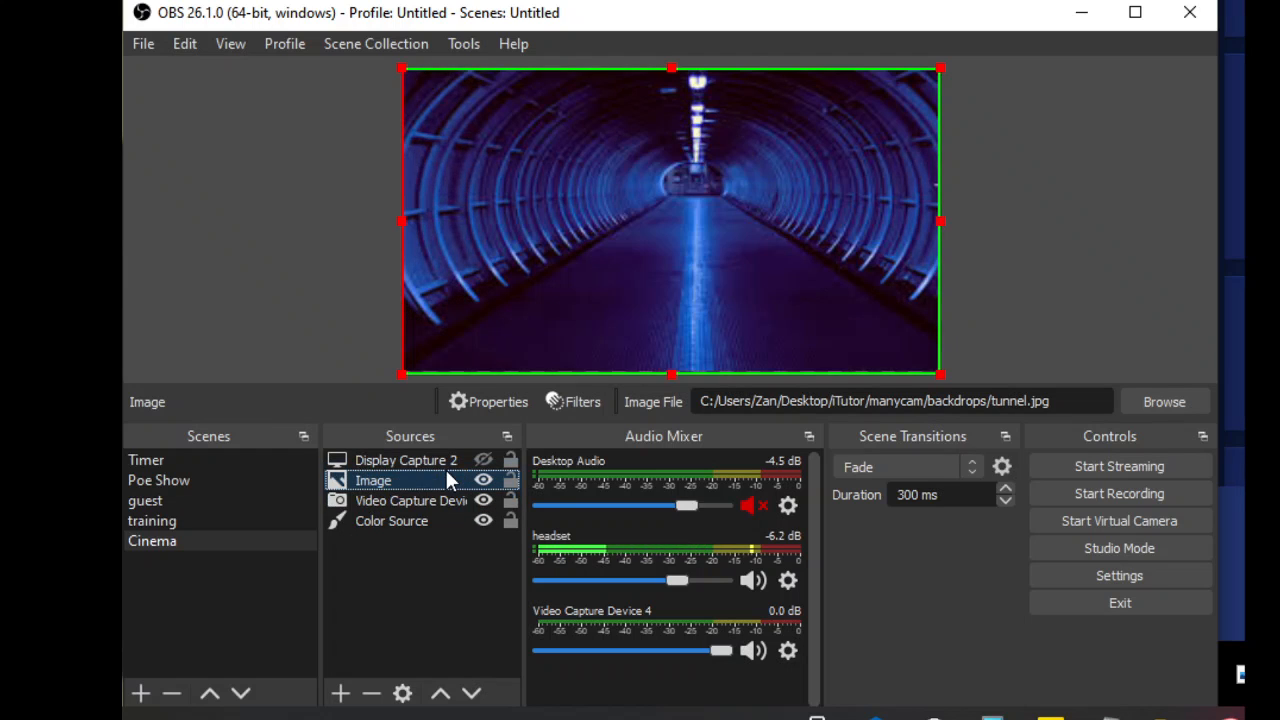
left_click(446, 498, "ctrl")
left_click_drag(445, 497, 441, 511)
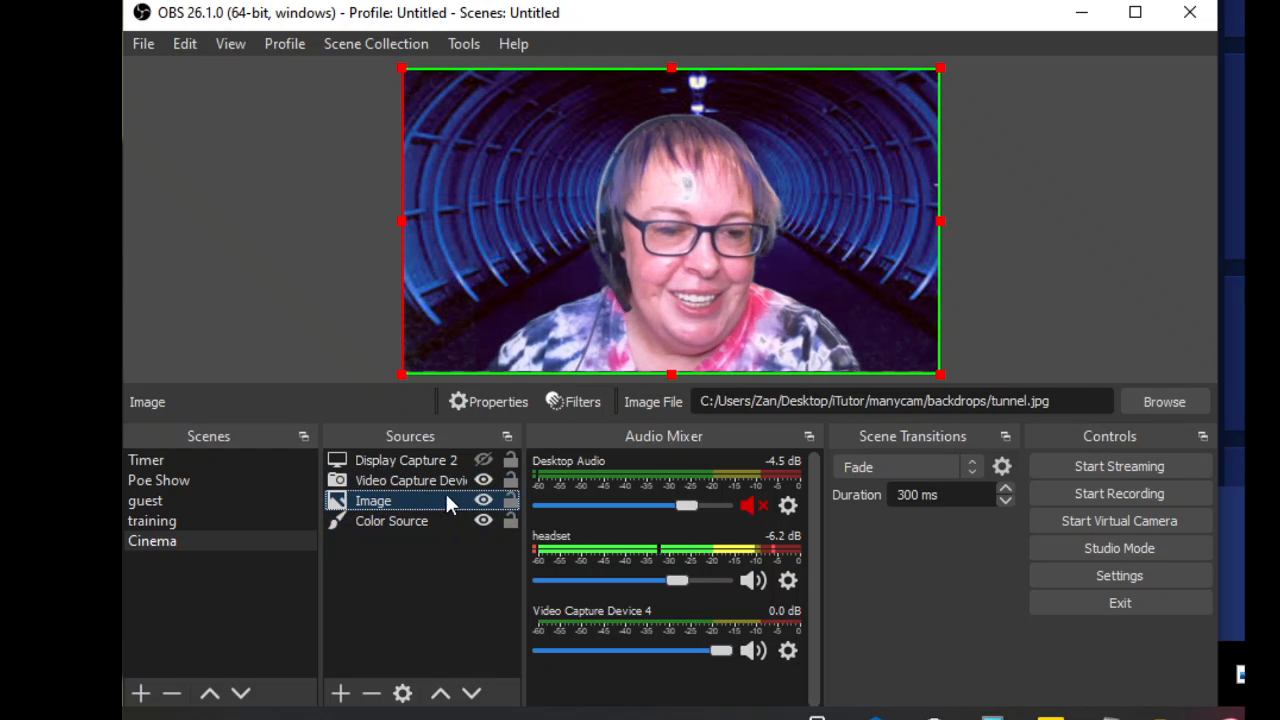
- Remove the tunnel backdrop Image source from the Cinema scene
left_click(371, 694)
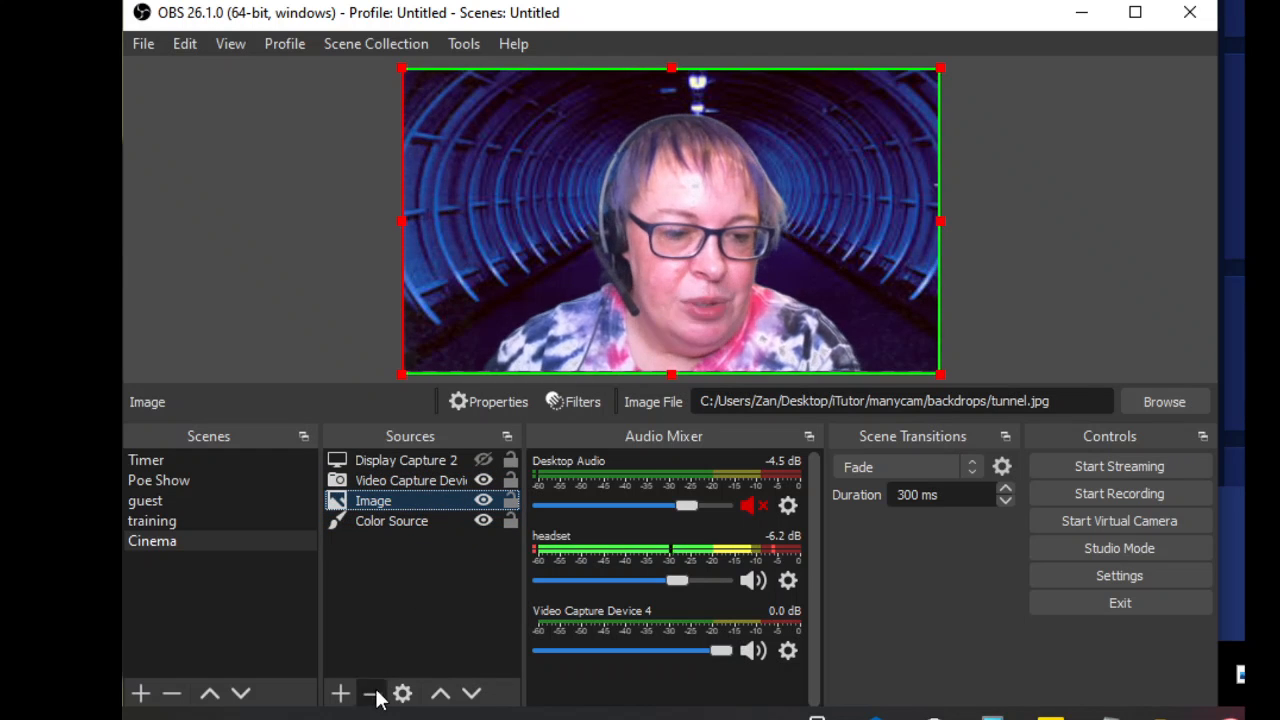
left_click(728, 413)
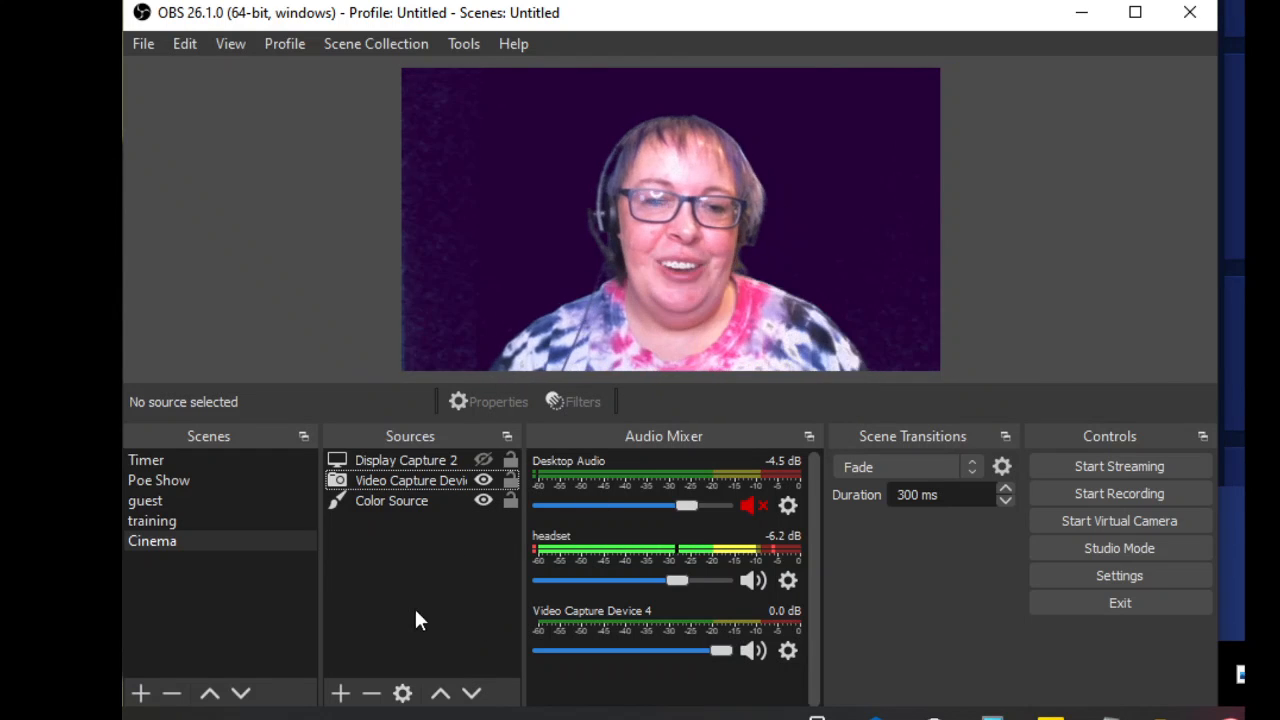
- Add a new Image source to the Cinema scene and load raven.png from the Downloads folder into it
left_click(340, 693)
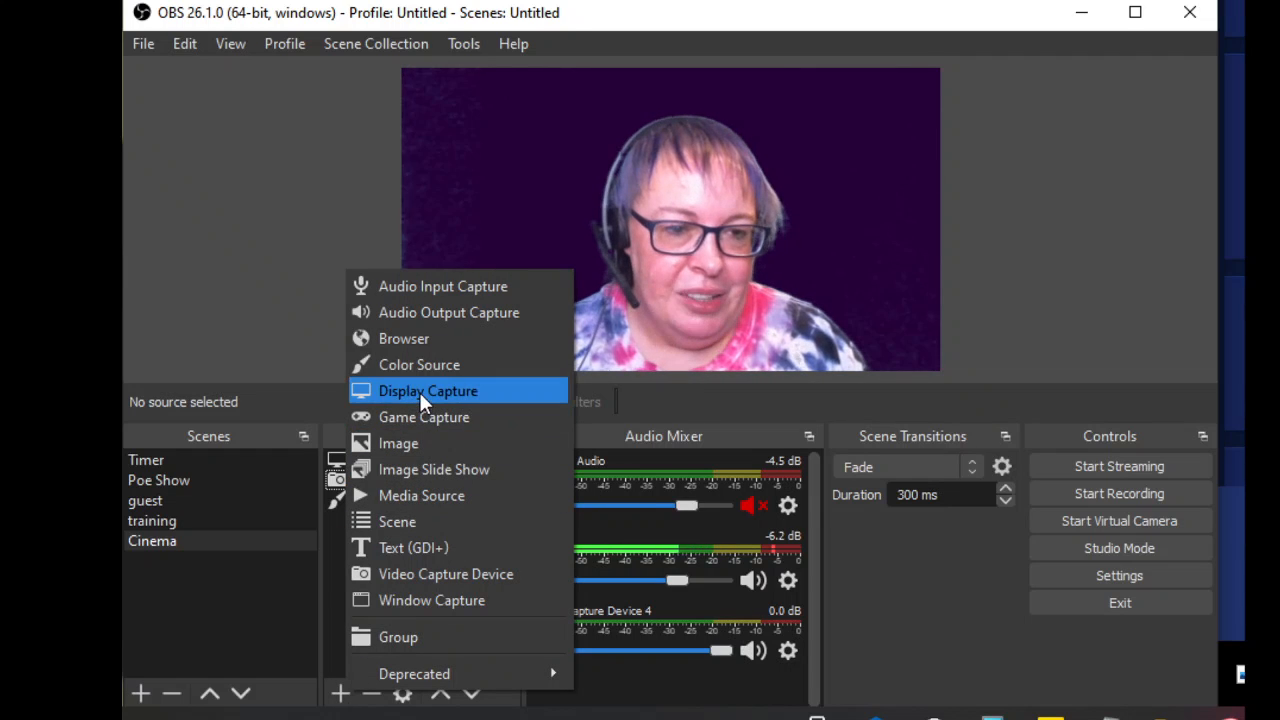
left_click(412, 443)
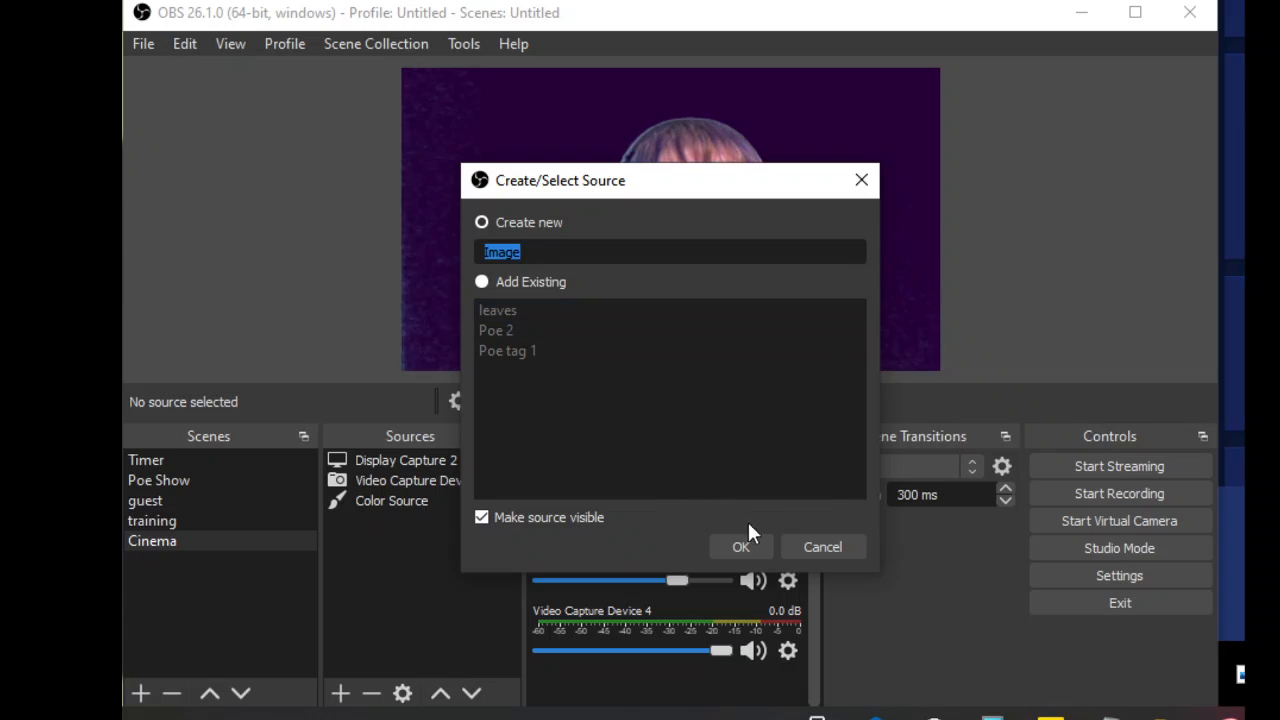
left_click(759, 545)
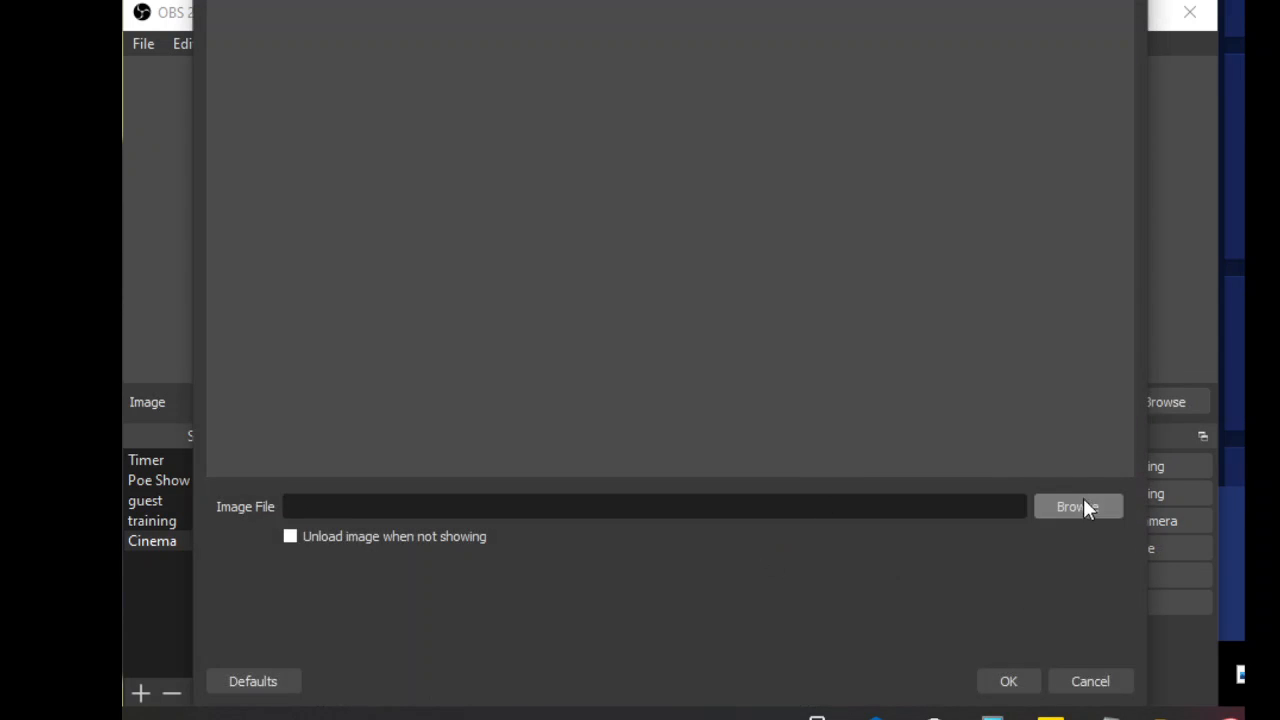
left_click(1087, 507)
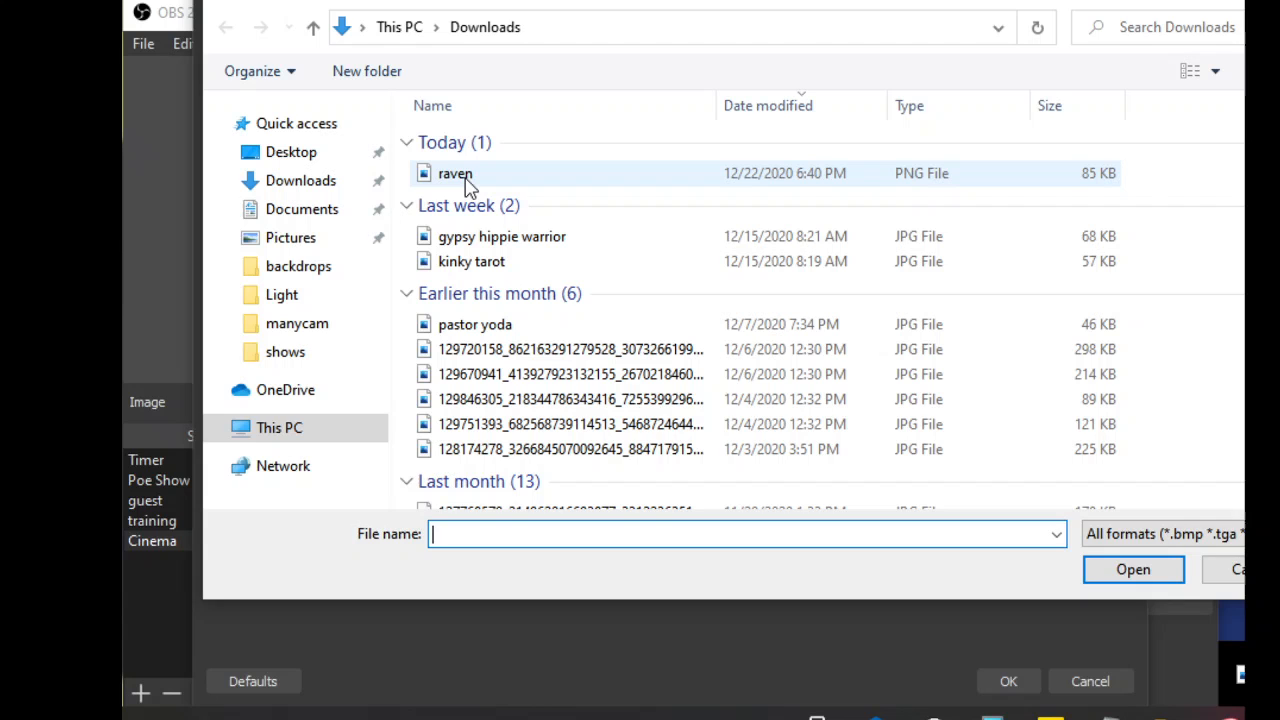
left_click(466, 178)
left_click(1133, 570)
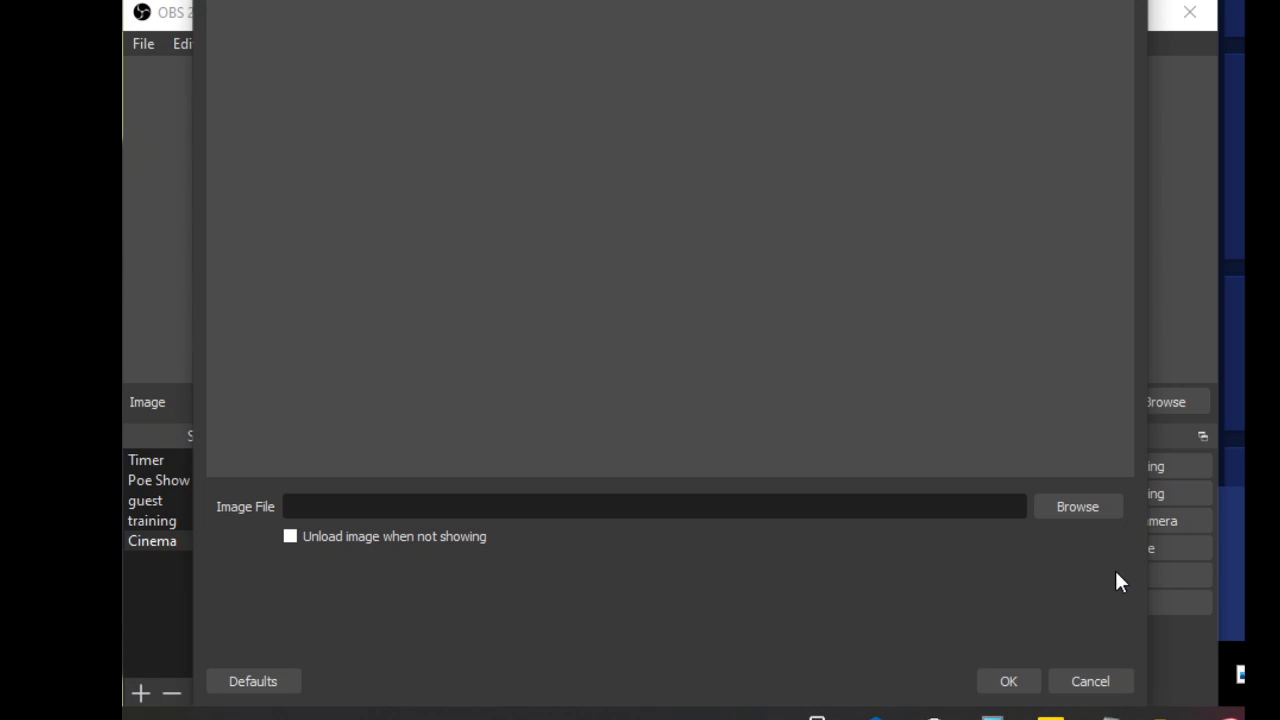
left_click(1010, 686)
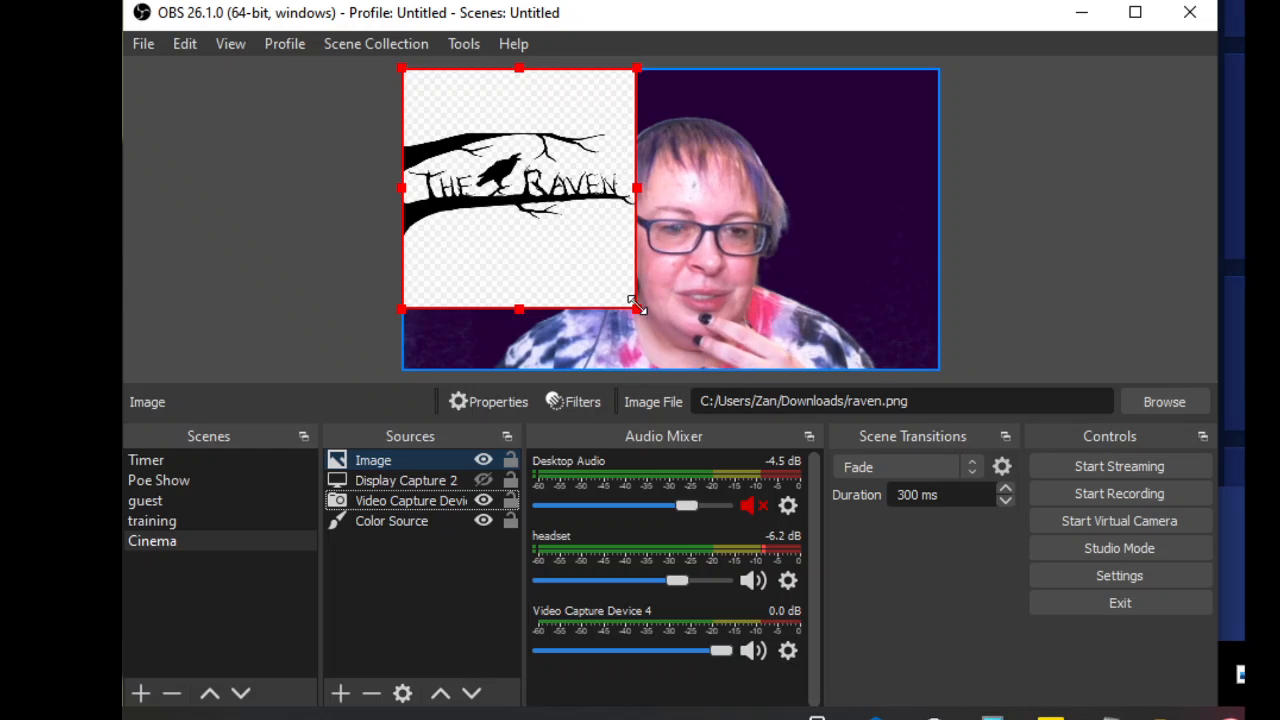
- Enlarge the raven image and shift it upward so it reaches the right edge of the scene
left_click_drag(636, 309, 786, 326)
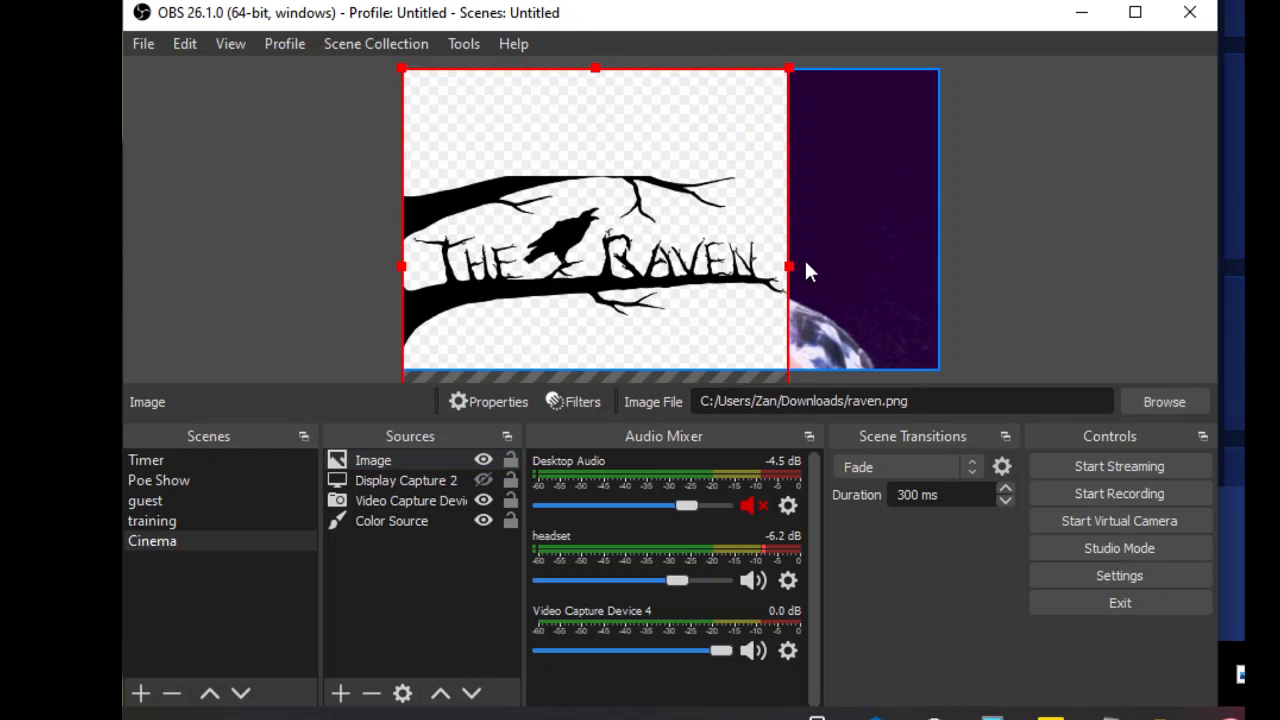
left_click_drag(789, 262, 810, 262)
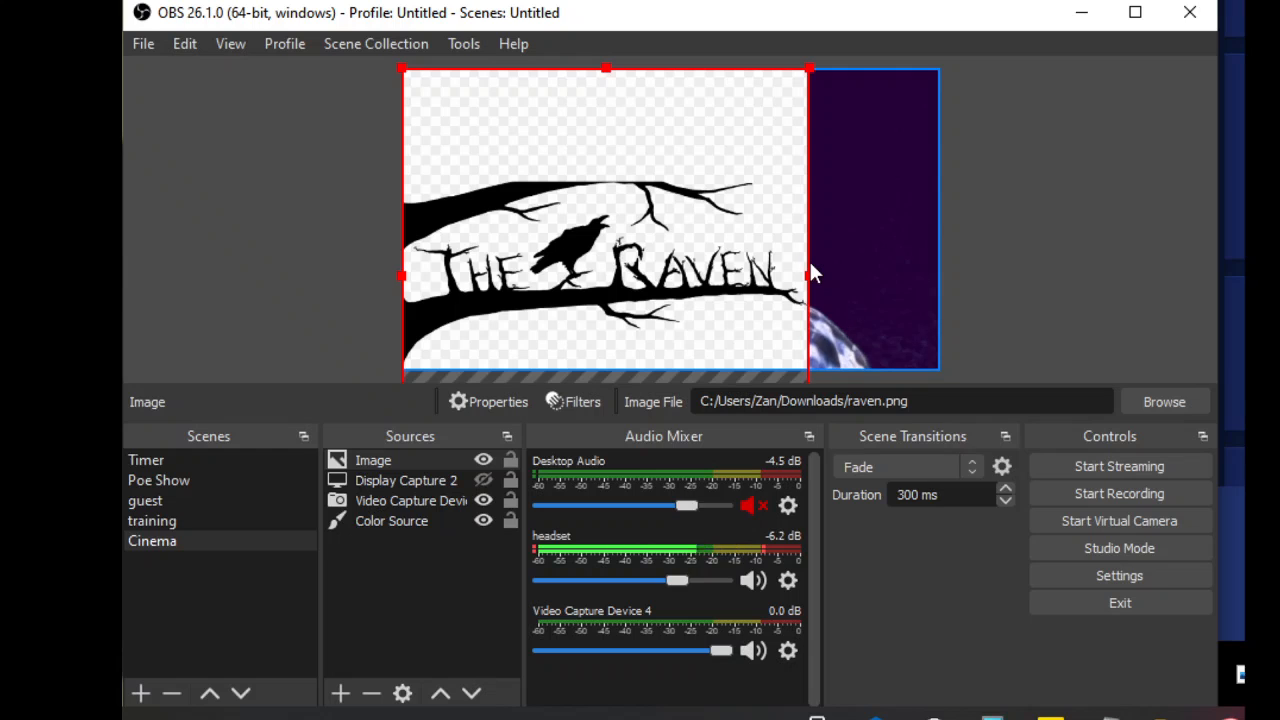
left_click_drag(811, 273, 809, 273)
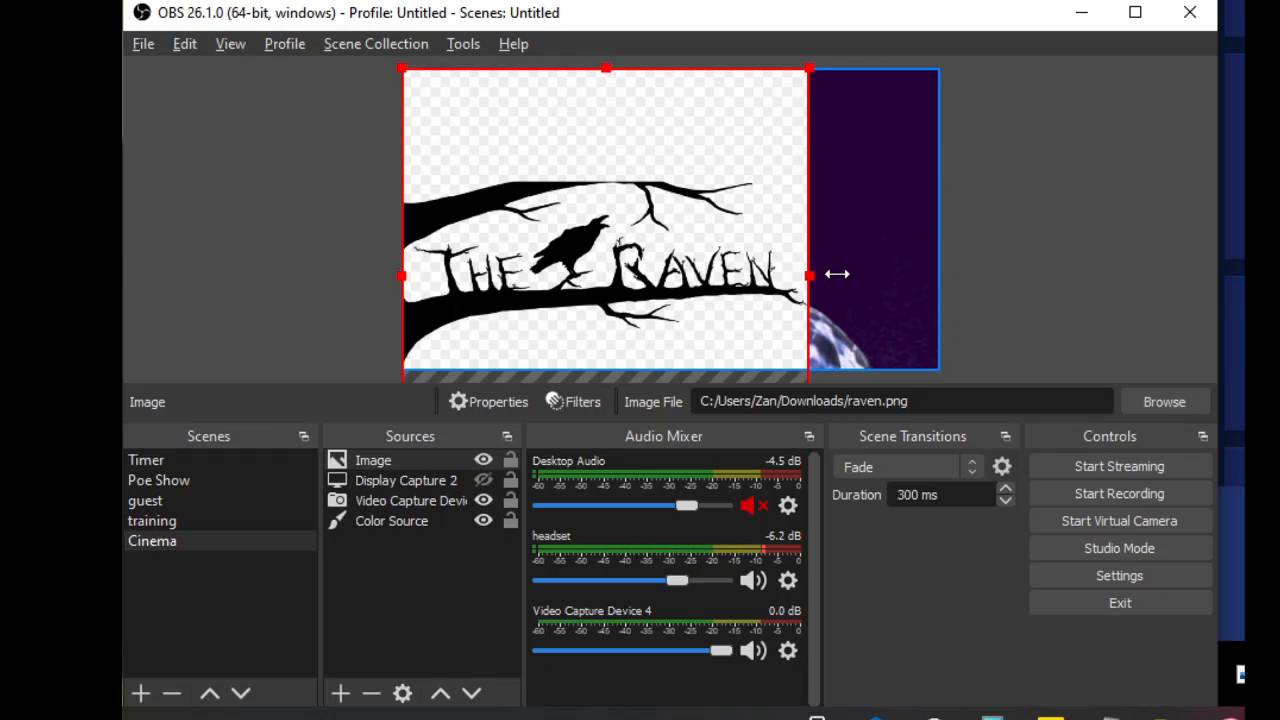
left_click_drag(704, 266, 705, 165)
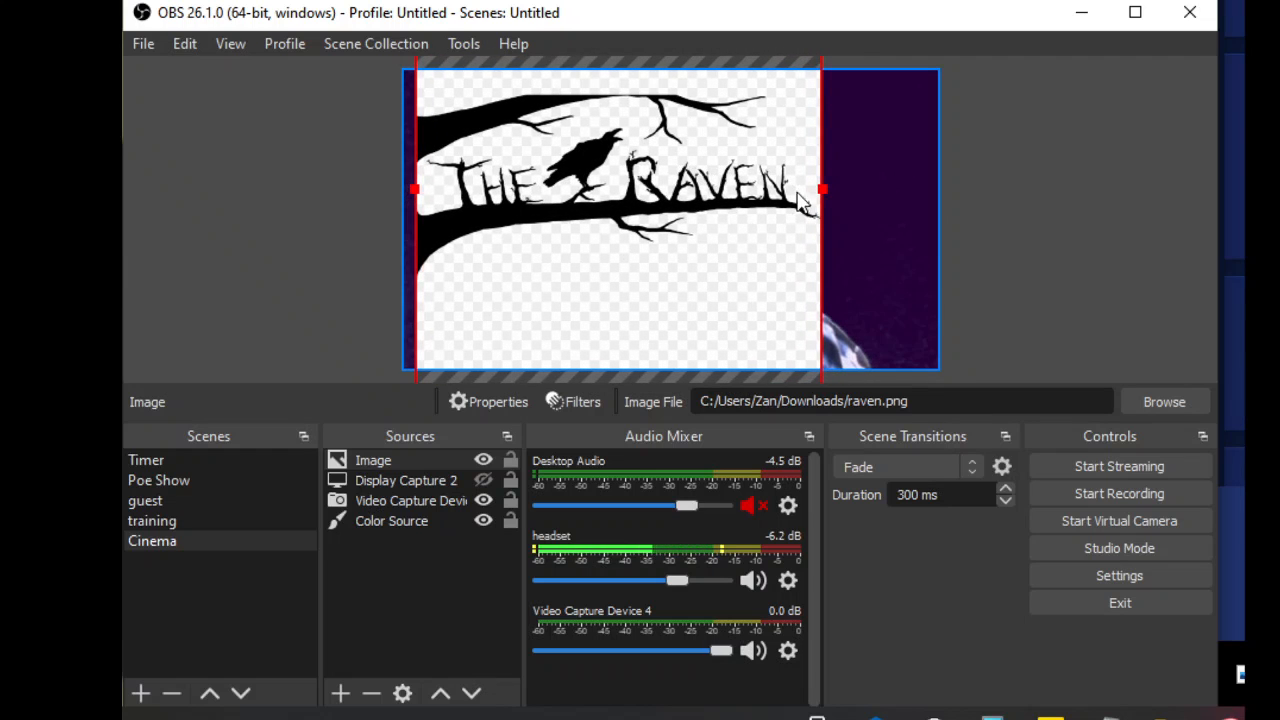
left_click_drag(820, 186, 933, 221)
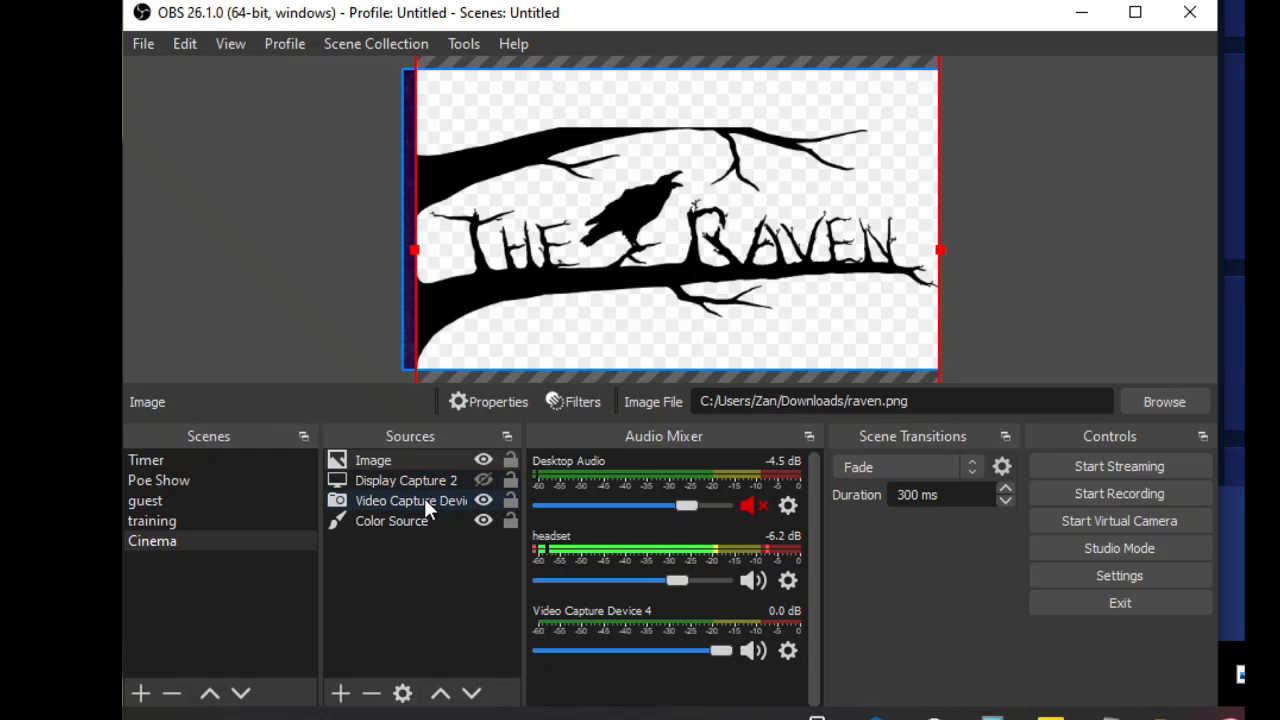
- Place the raven image beneath the Video Capture Device in the source order and stretch it to the scene's left edge
left_click_drag(425, 458, 419, 508)
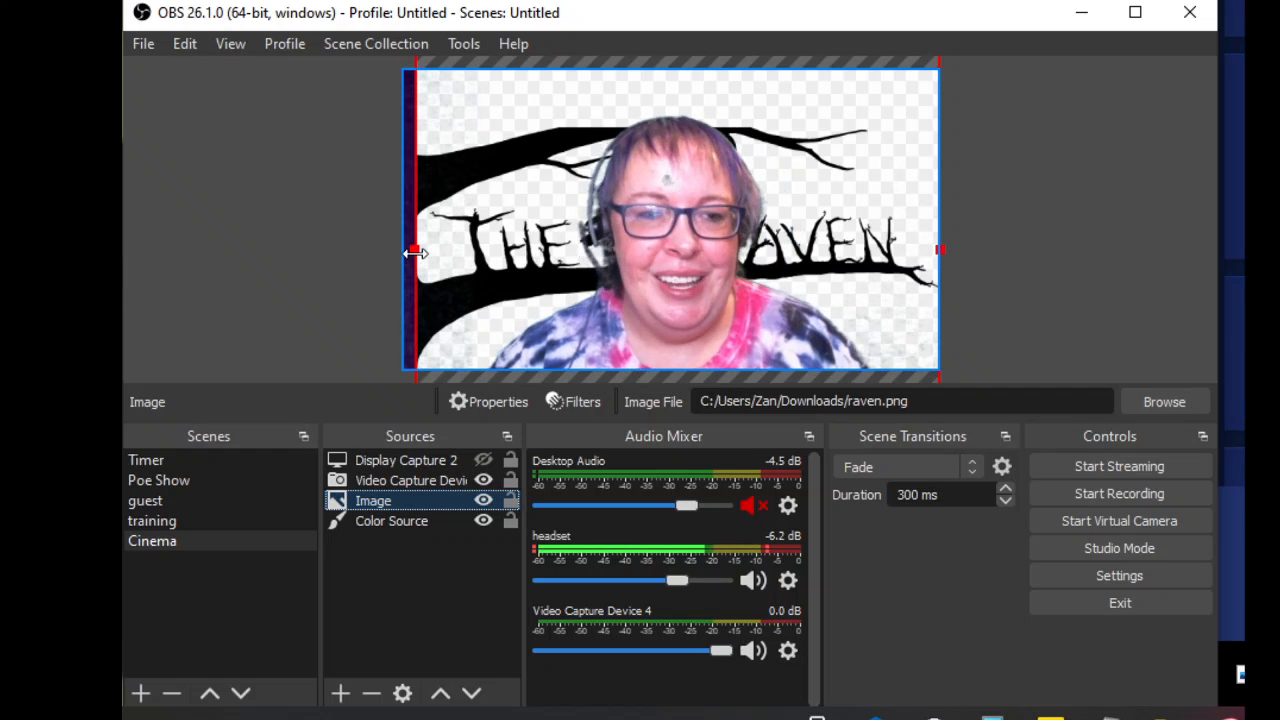
left_click_drag(413, 270, 403, 270)
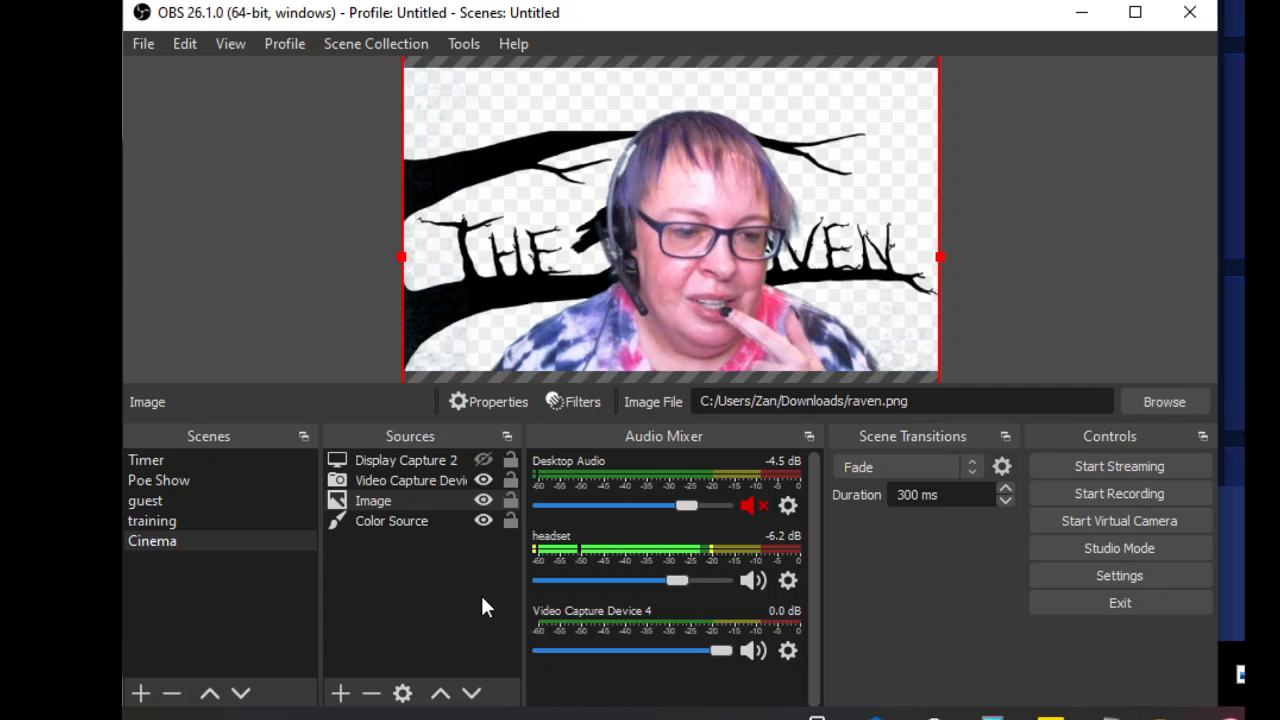
- Add a second new Image source, Image 2, and load Poe Logo 2.png from the Desktop's shows folder into it
left_click(341, 692)
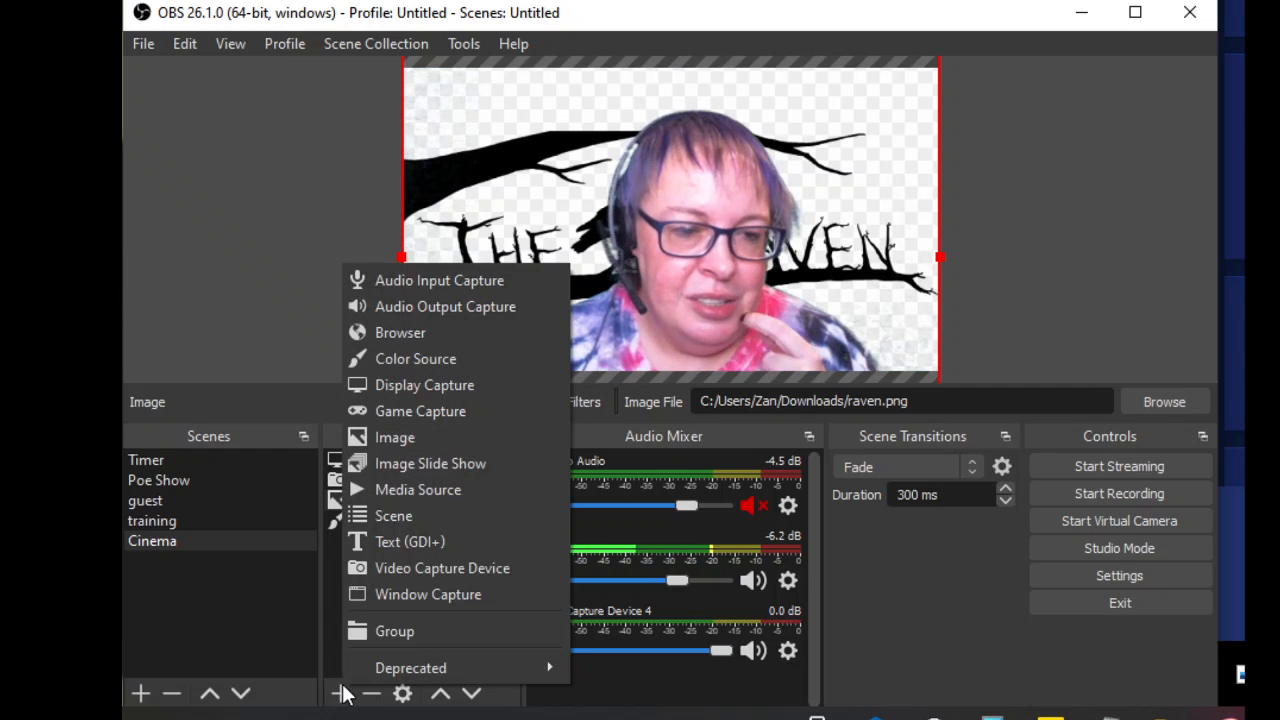
left_click(426, 438)
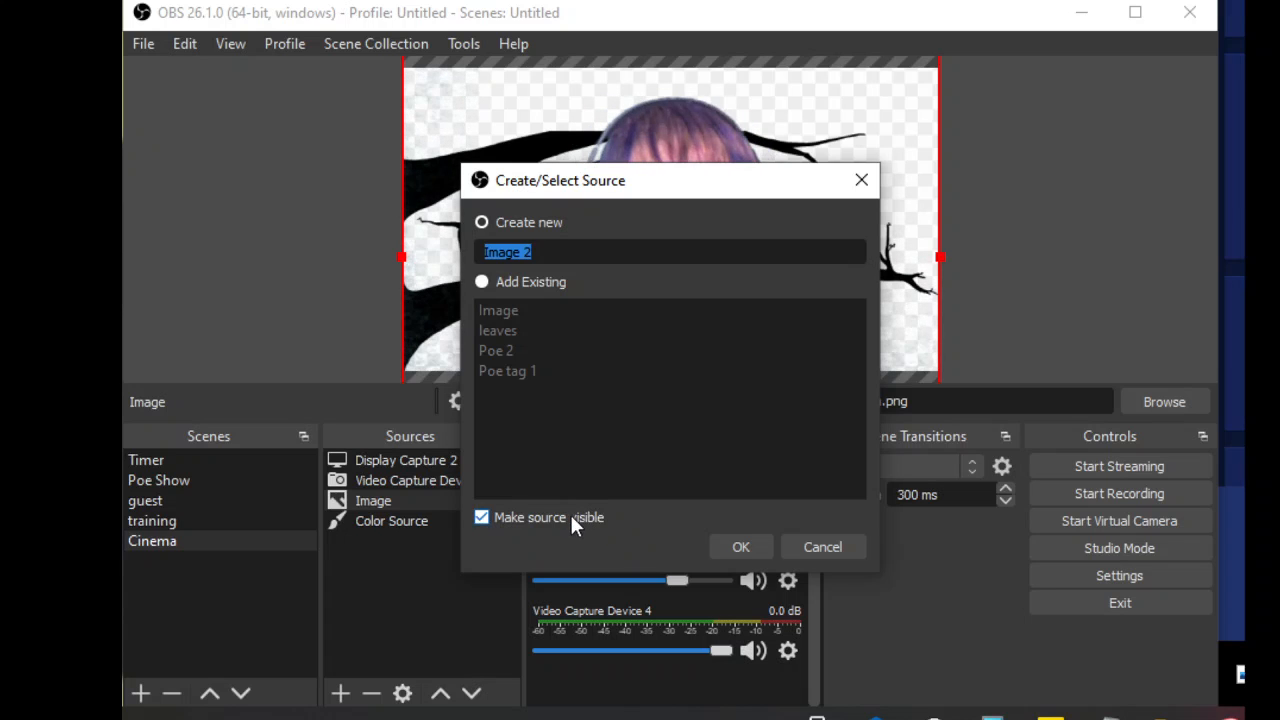
left_click(745, 547)
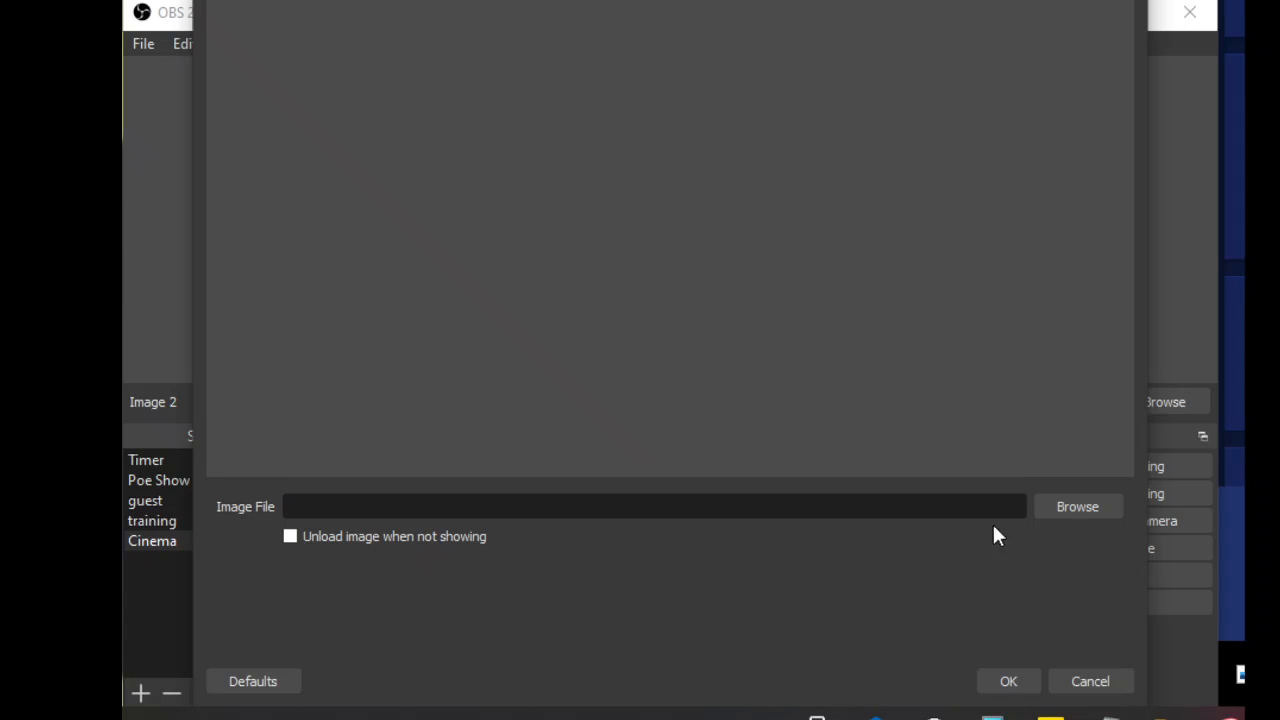
left_click(1066, 508)
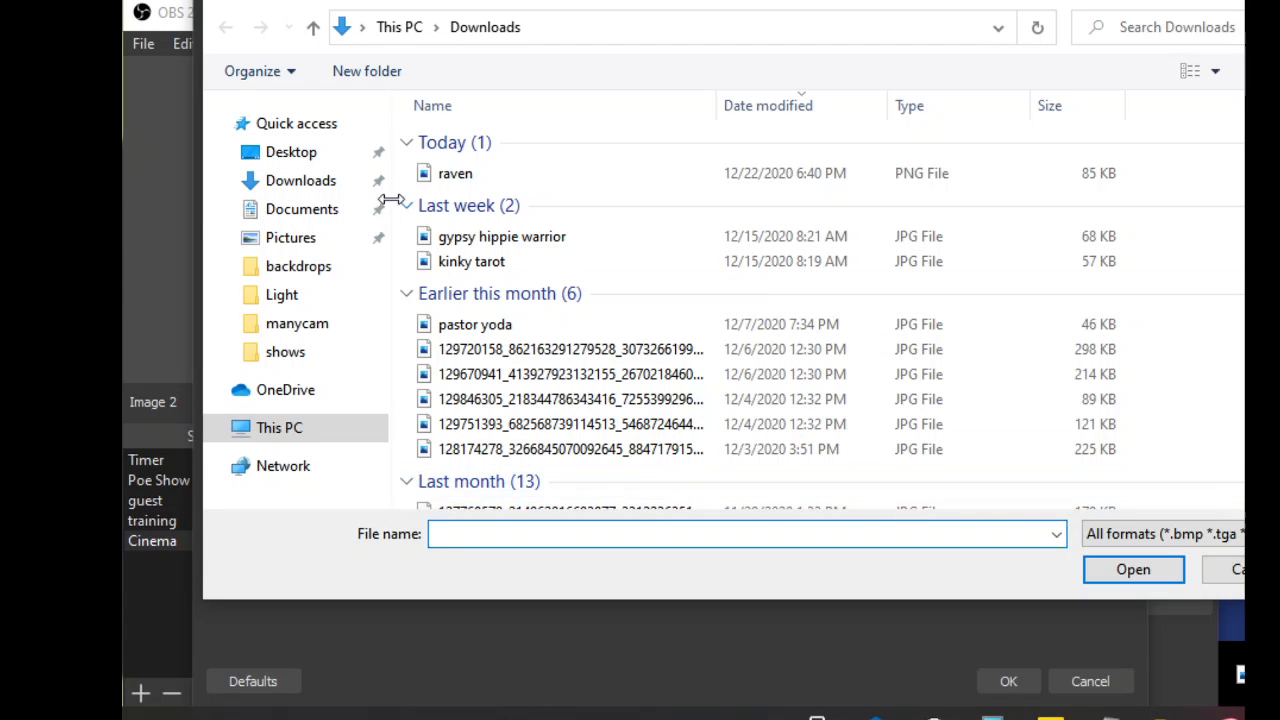
left_click(314, 162)
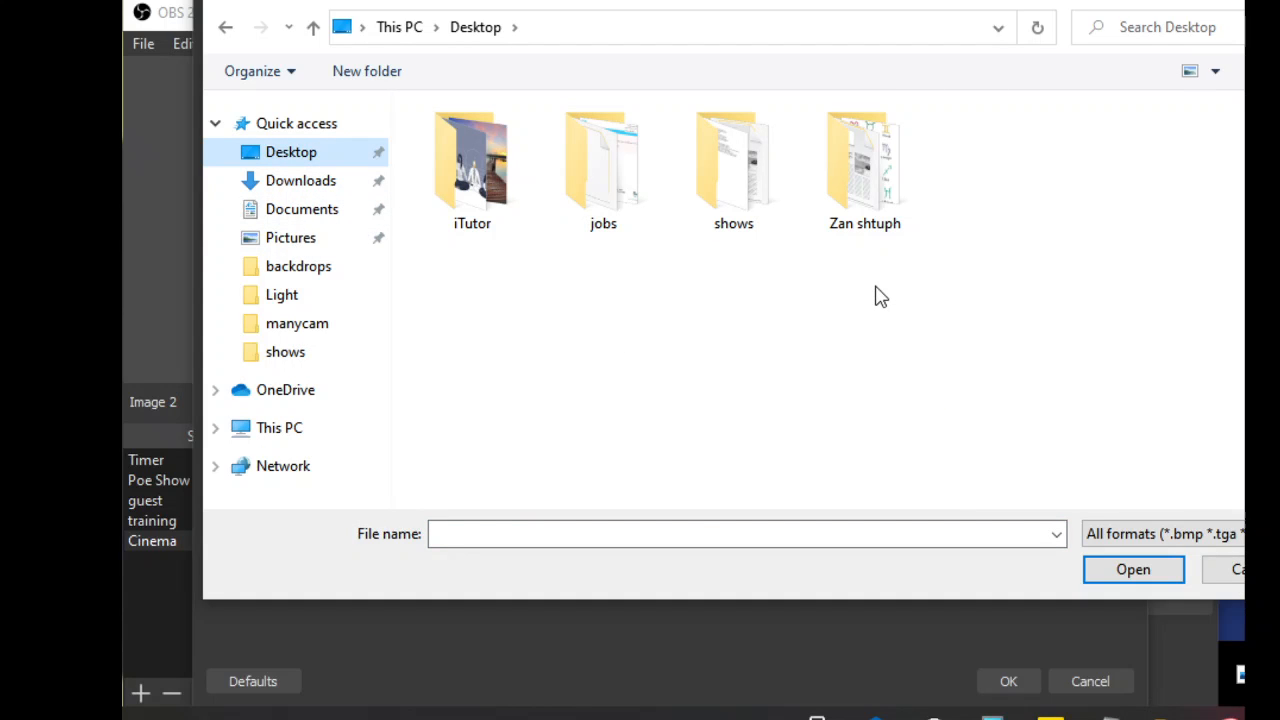
double_click(731, 176)
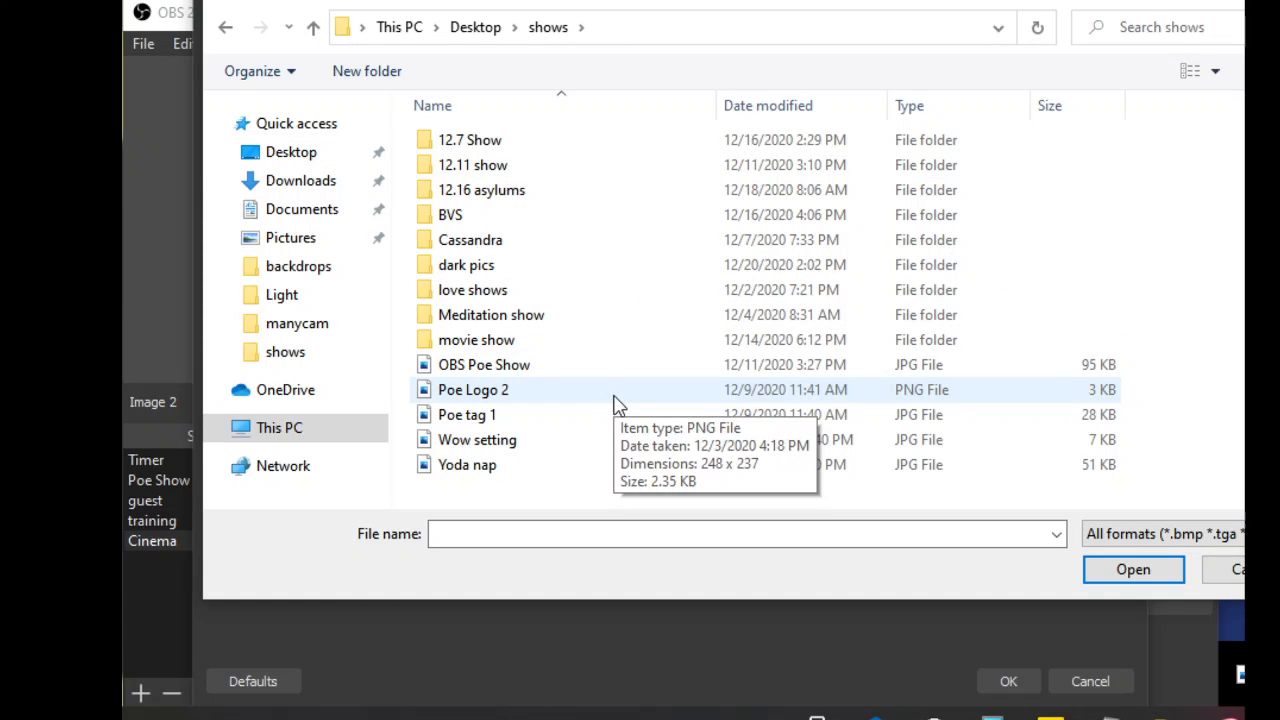
left_click(580, 398)
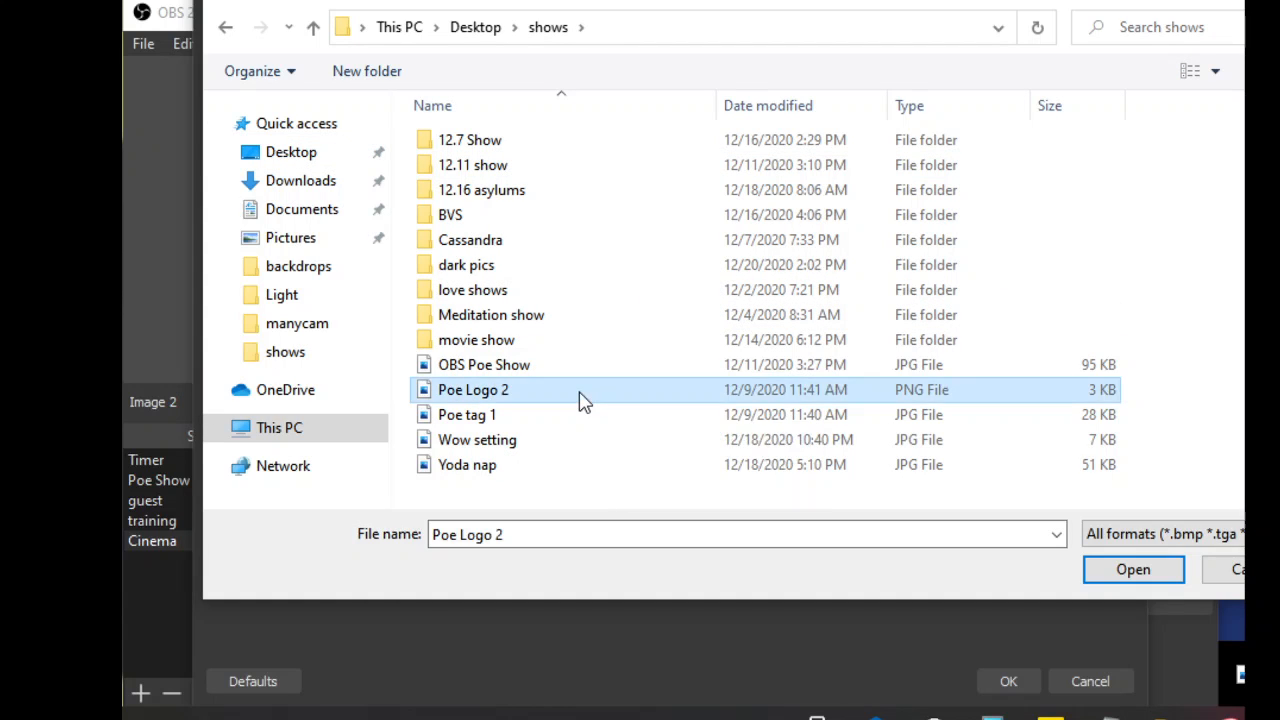
left_click(1158, 572)
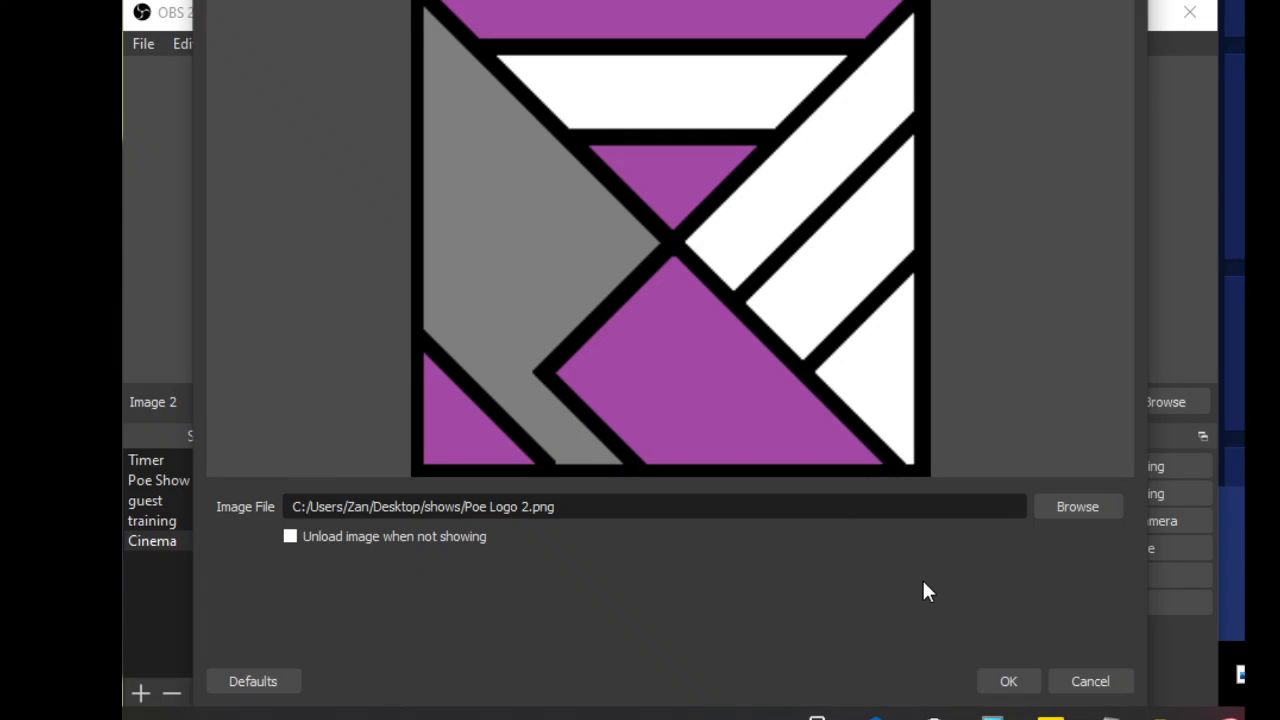
left_click(1008, 681)
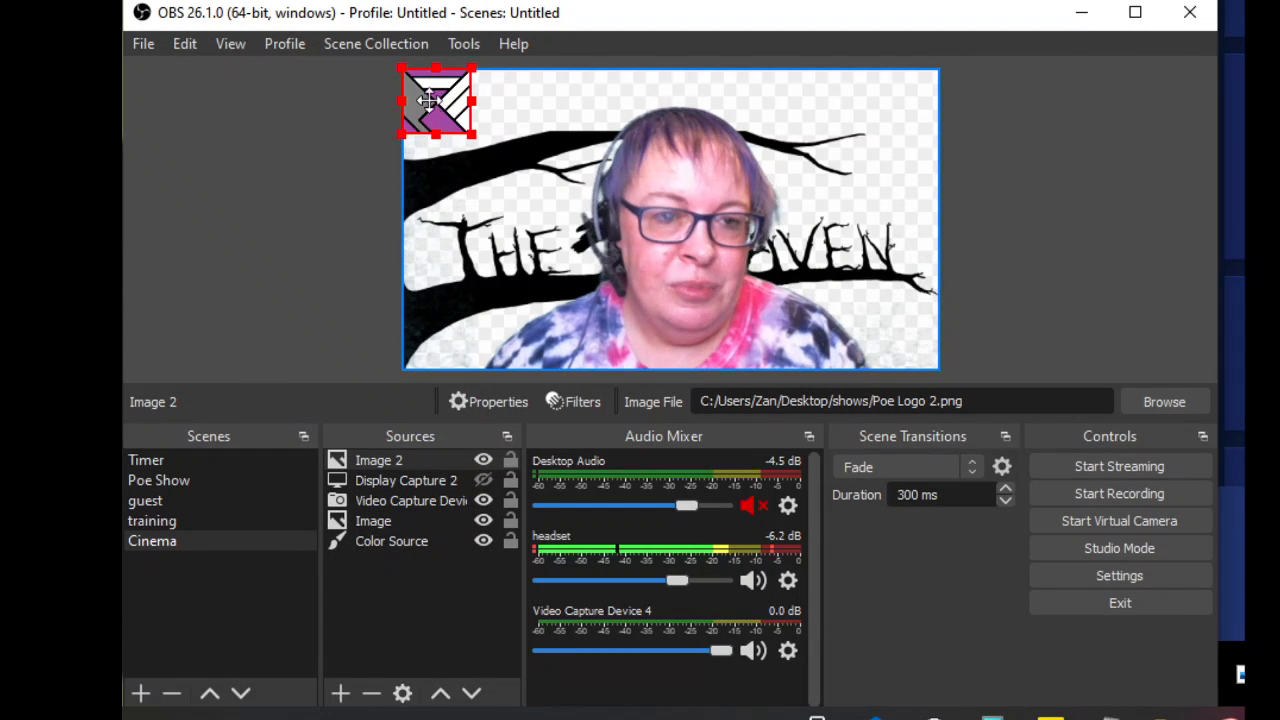
- Place the Poe logo in the lower-right corner of the scene, shrink it slightly and deselect it
left_click_drag(428, 100, 893, 328)
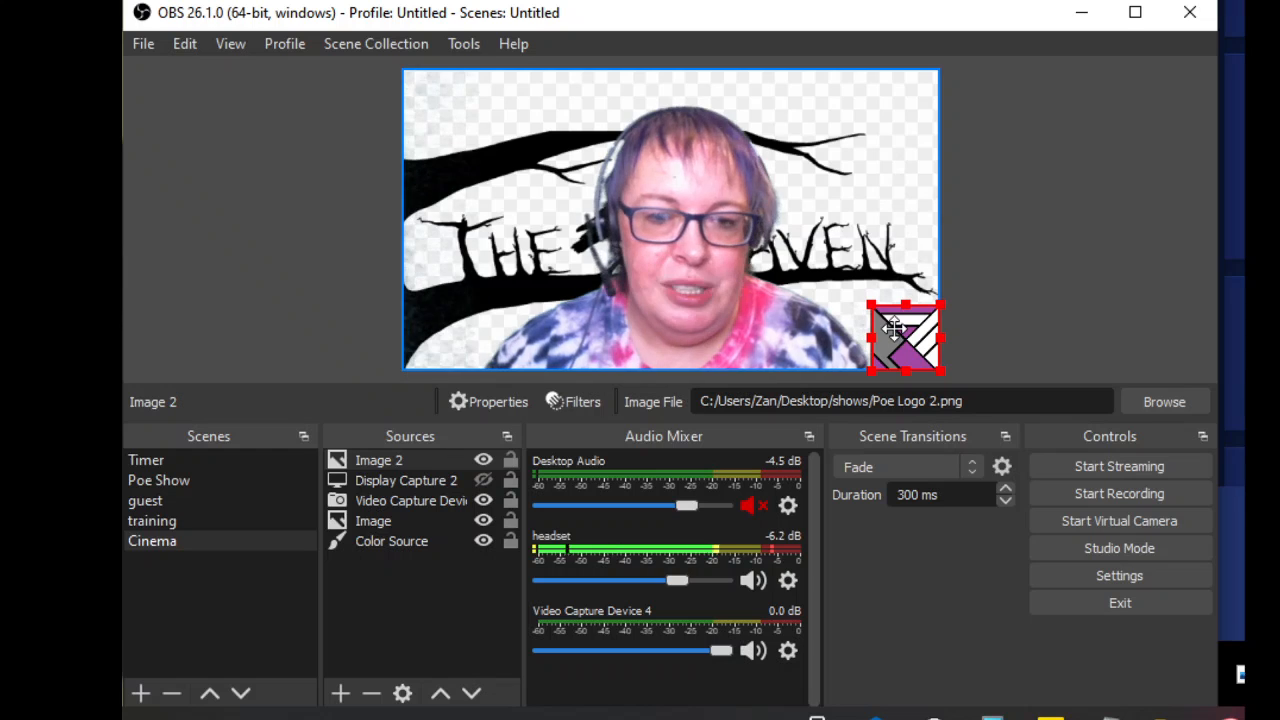
left_click(1060, 240)
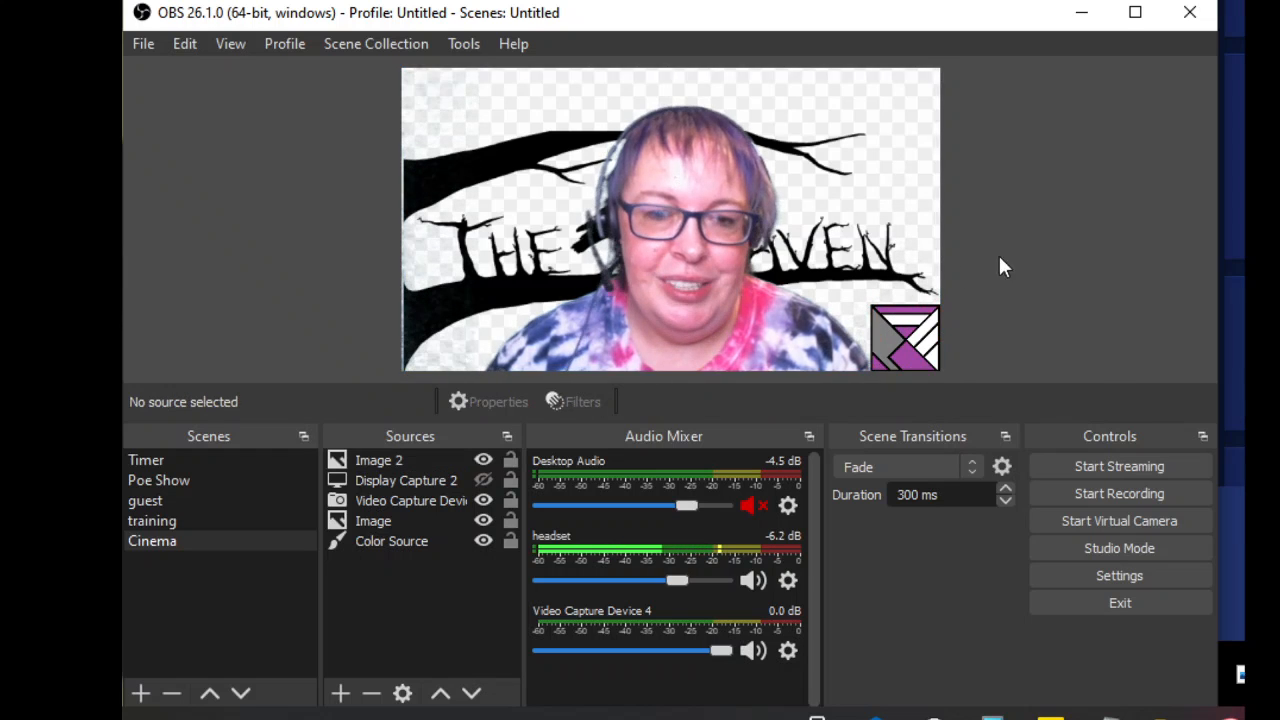
left_click(910, 343)
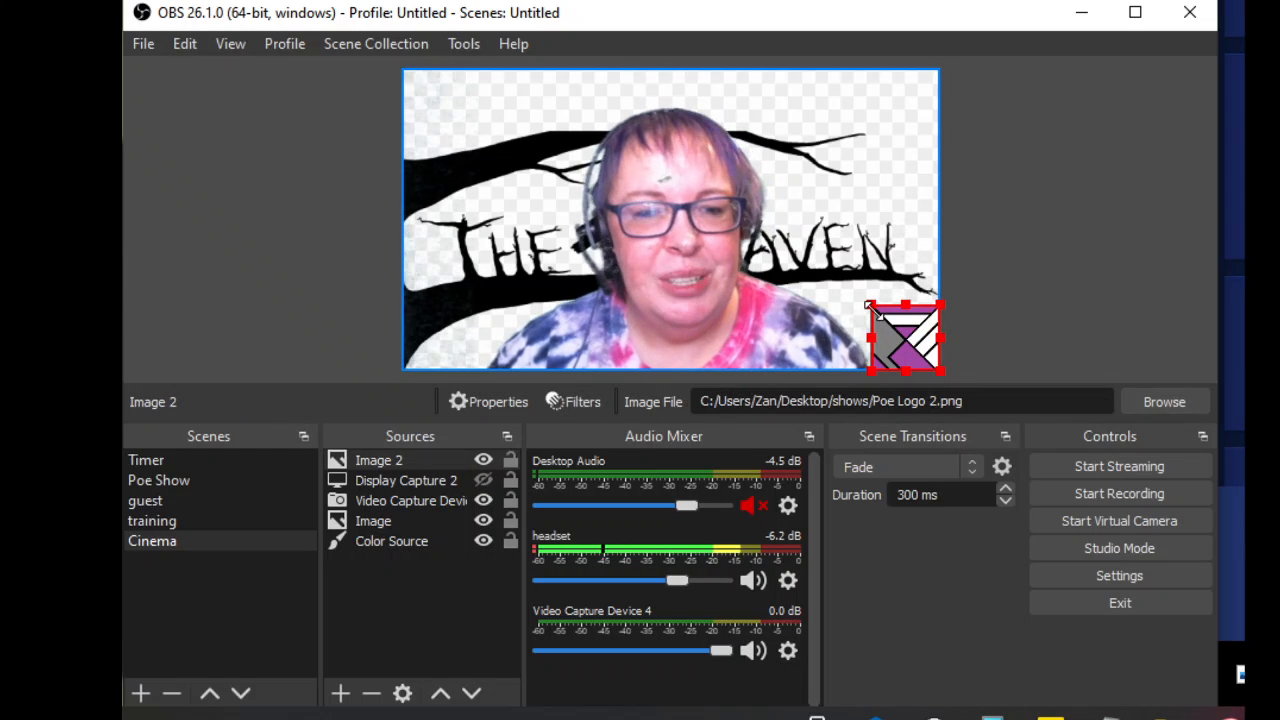
left_click_drag(868, 306, 890, 324)
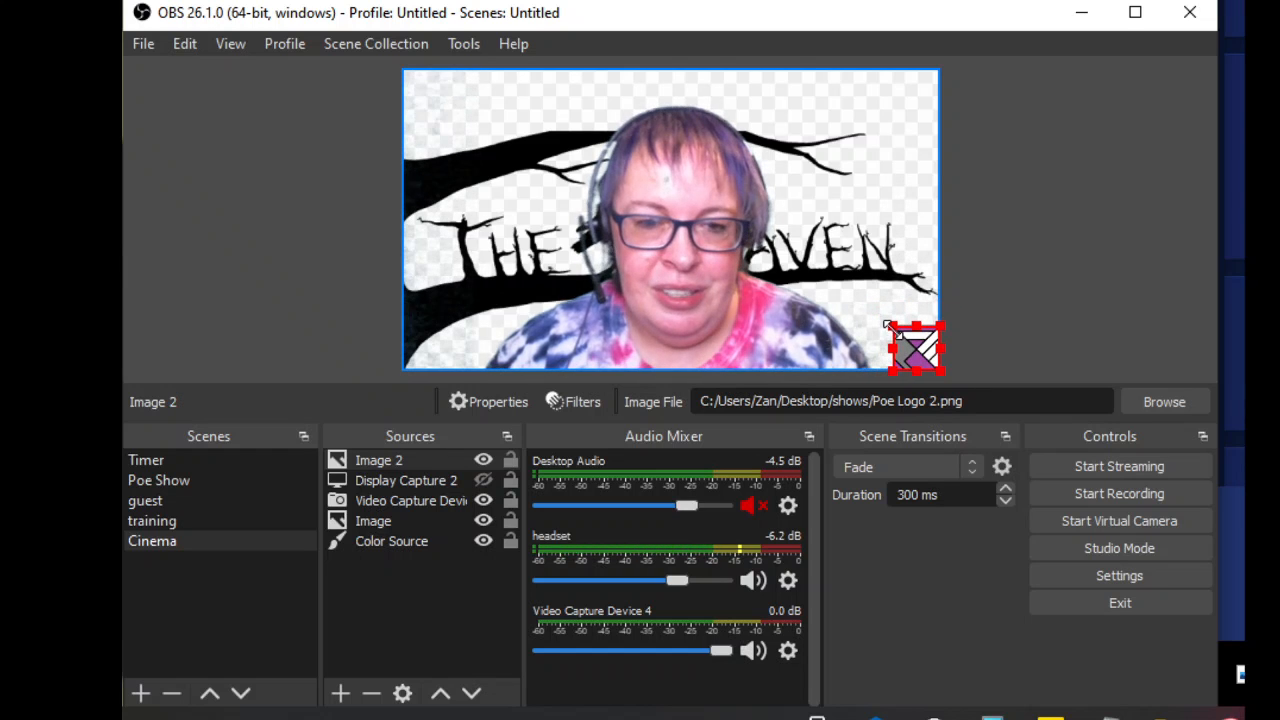
left_click(1029, 282)
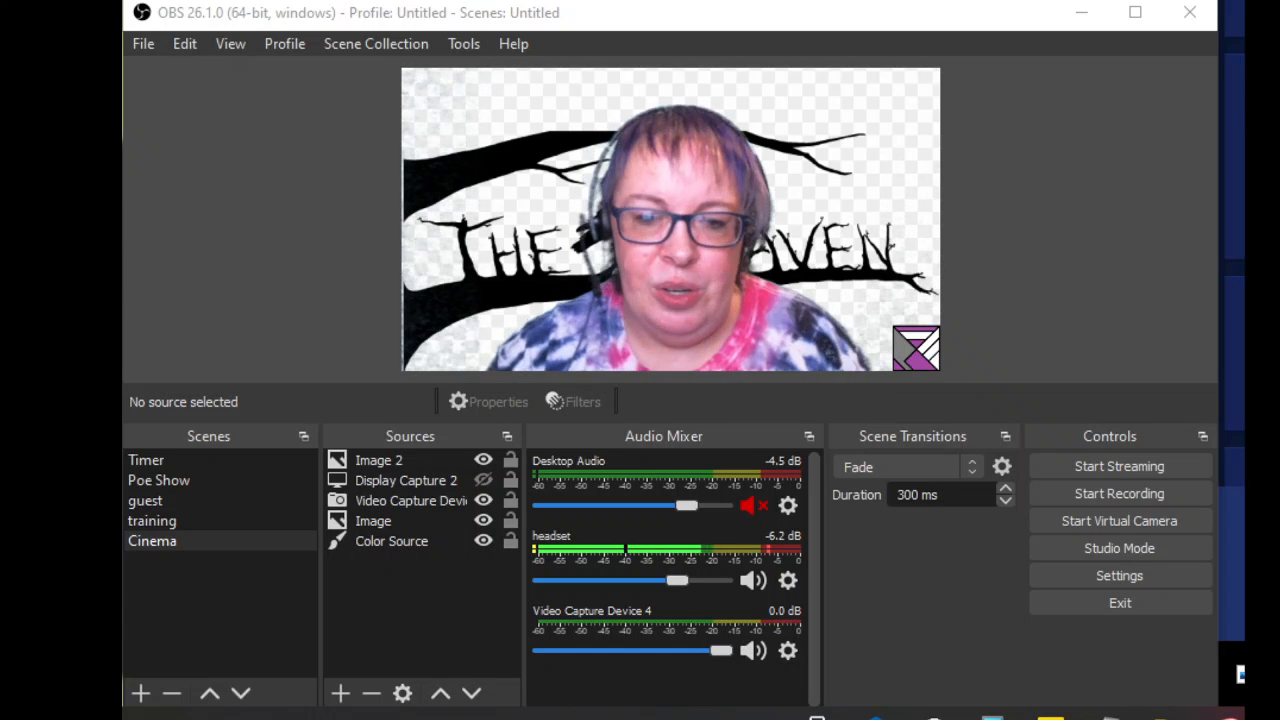
- Turn on Studio Mode to compare the preview and program views, and turn it off again
left_click(1111, 550)
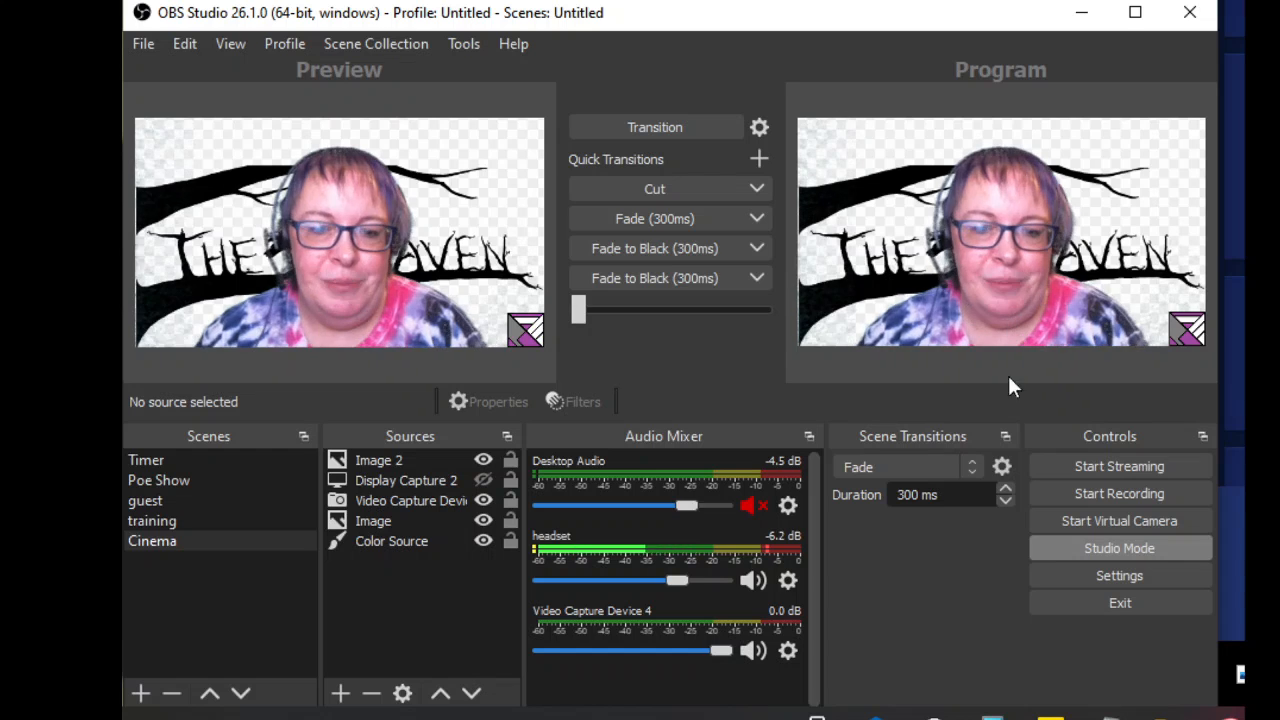
left_click(1089, 553)
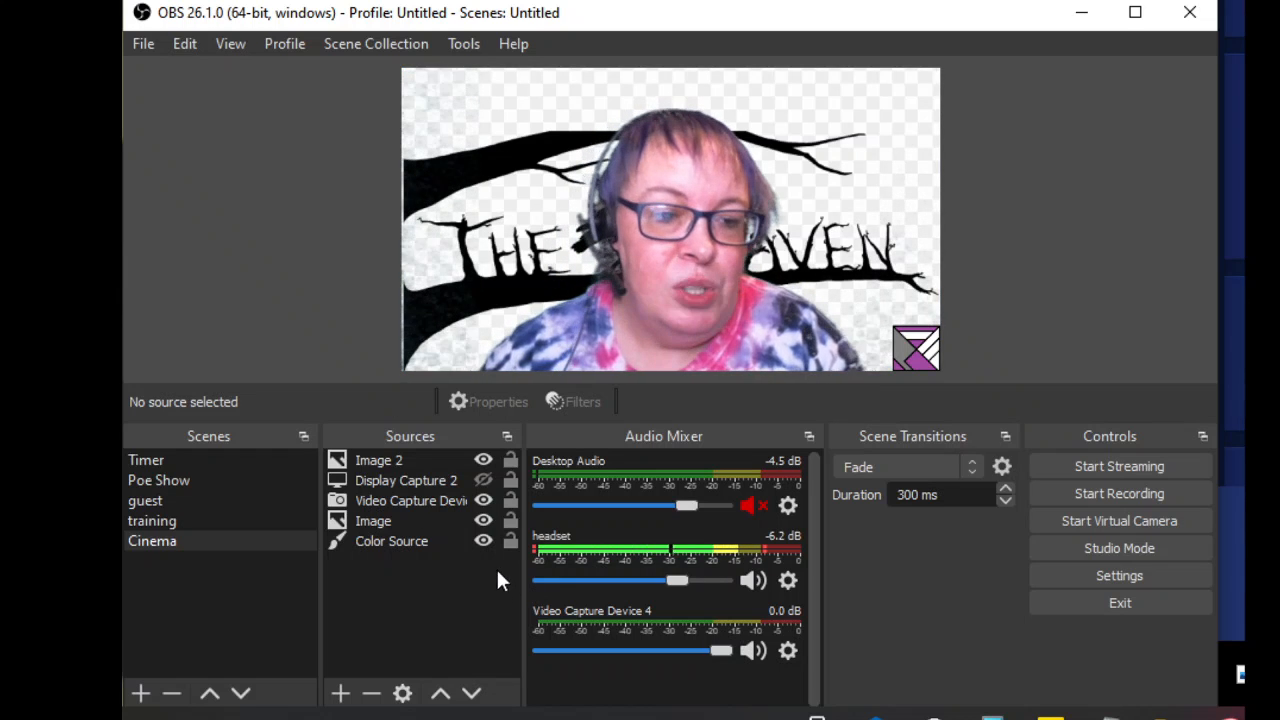
- Hide and show the Poe logo source, and do the same with the raven Image source
left_click(484, 460)
left_click(484, 460)
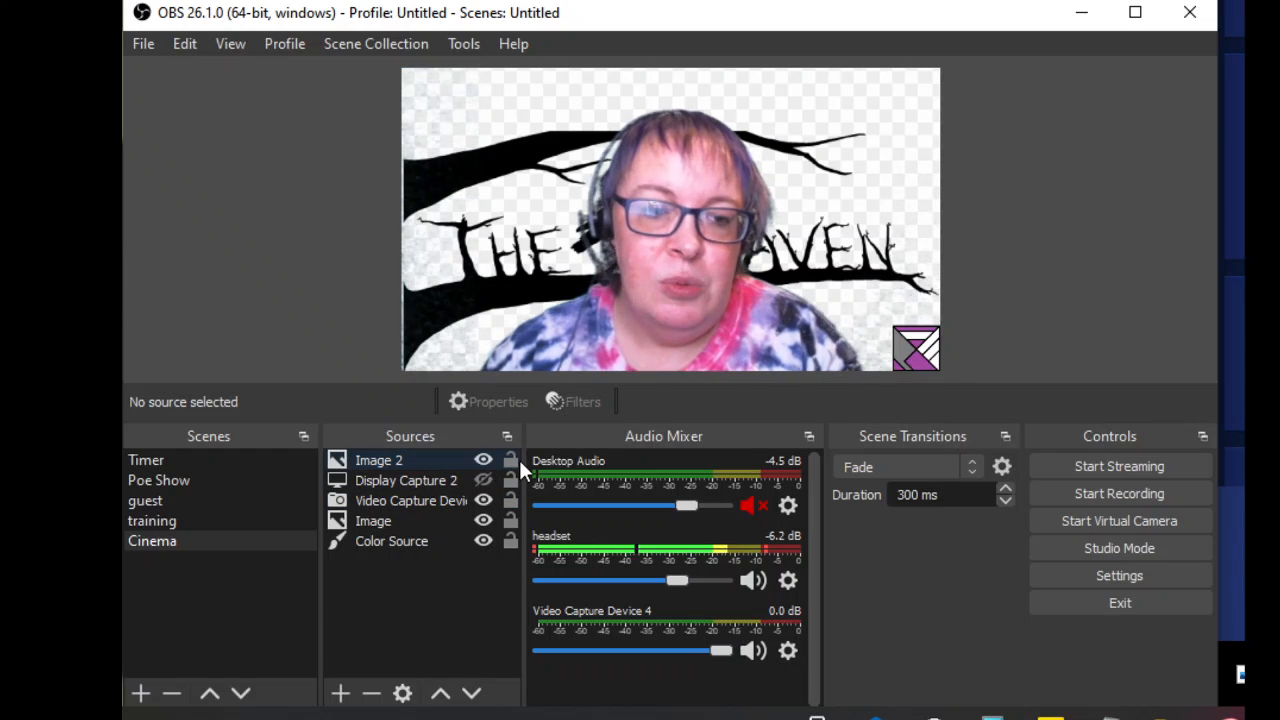
left_click(481, 518)
left_click(481, 518)
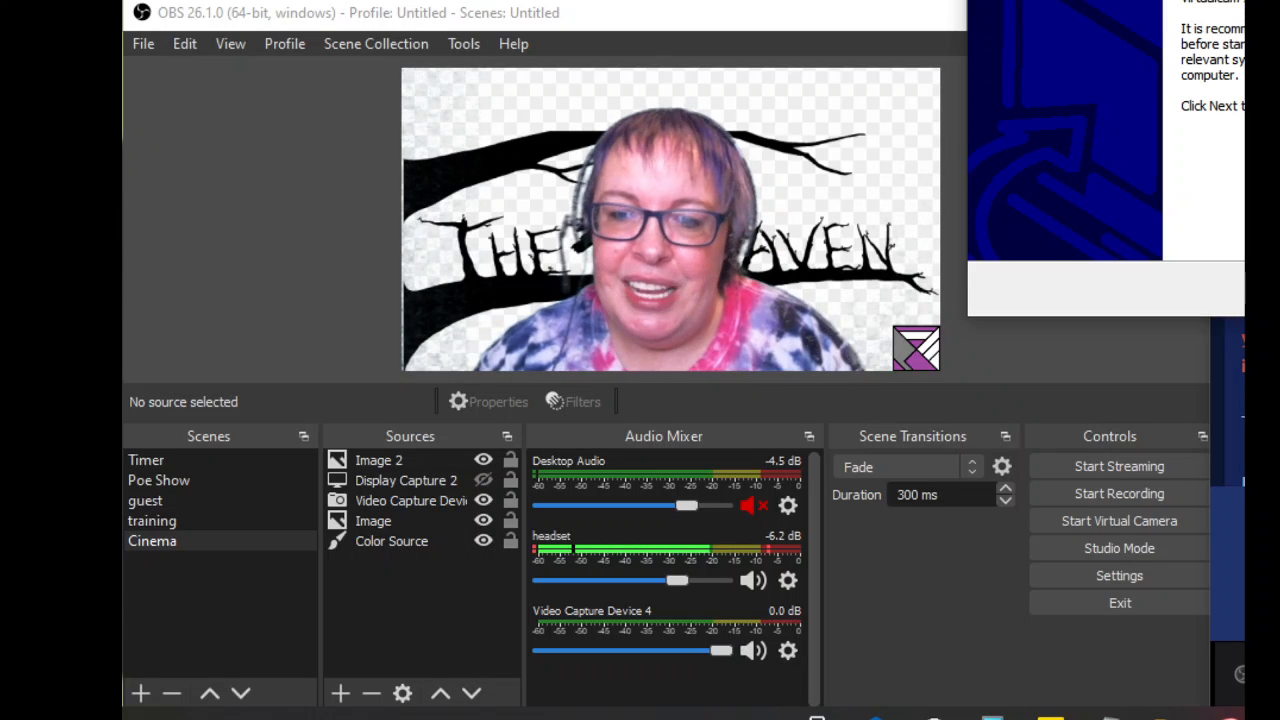
- Cancel the OBS Virtualcam 2.0.5 setup and check the scene software's tools for VirtualCam
key("Escape")
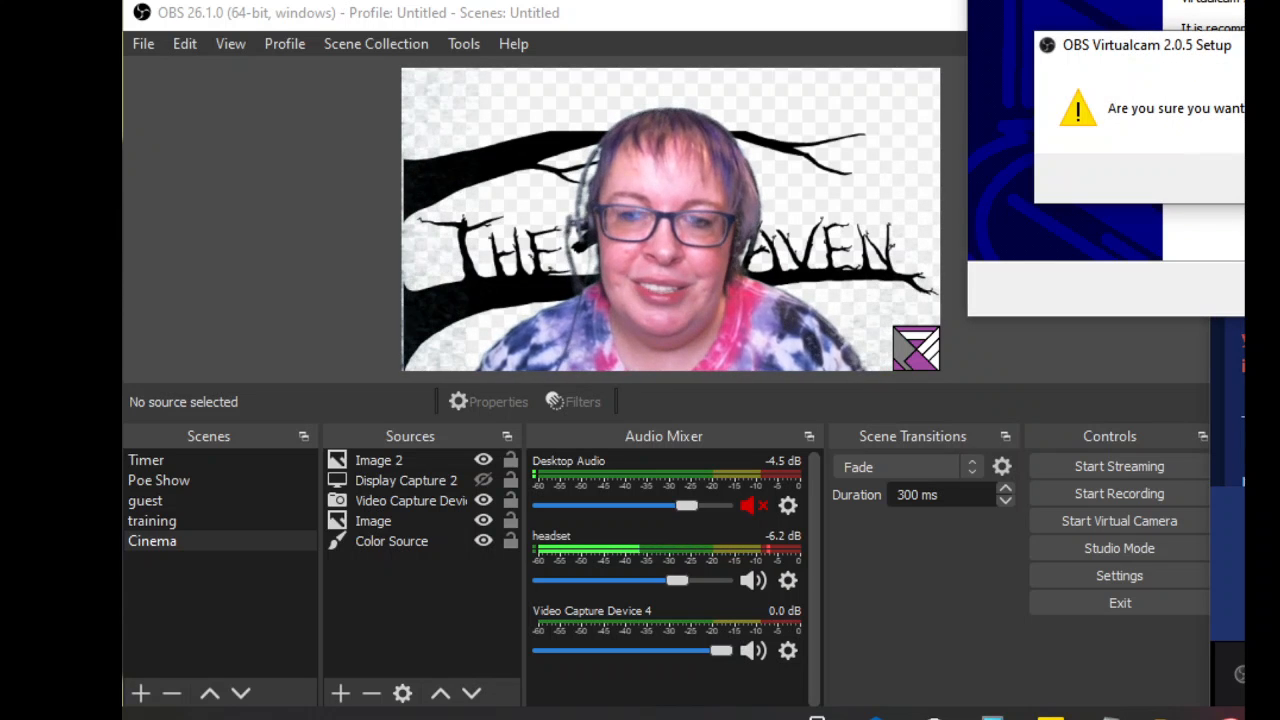
key("Return")
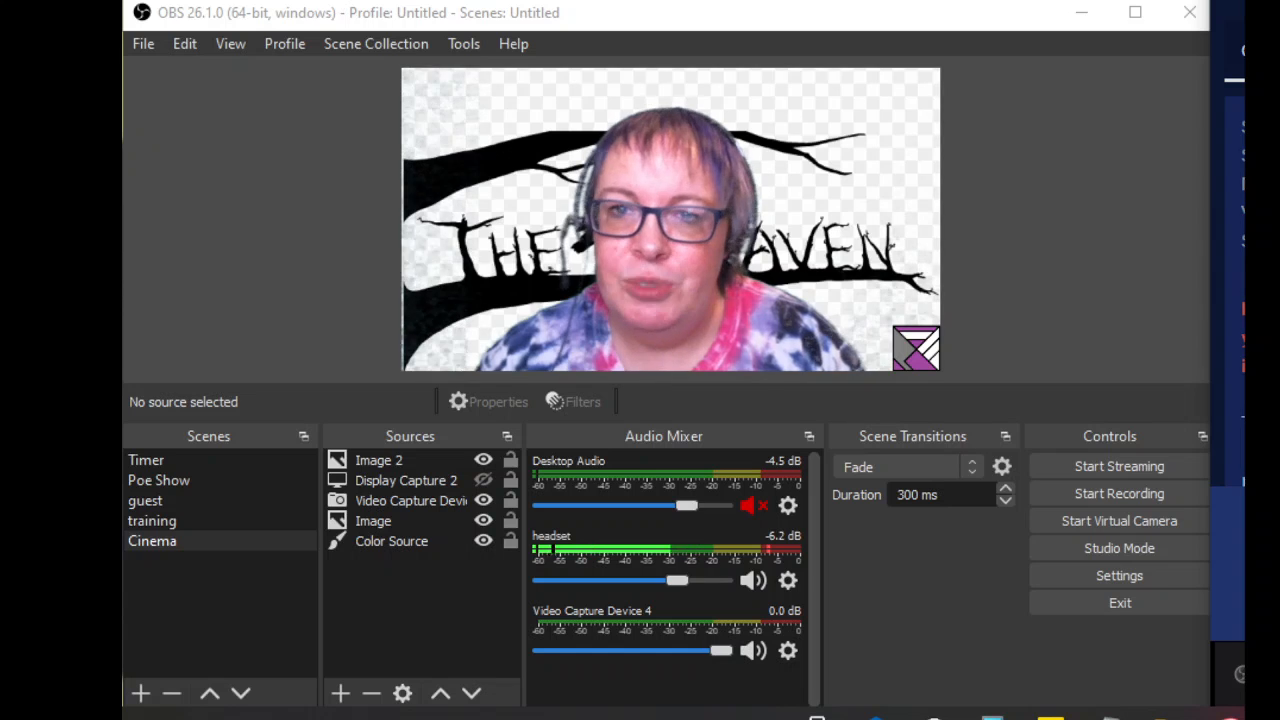
left_click(464, 44)
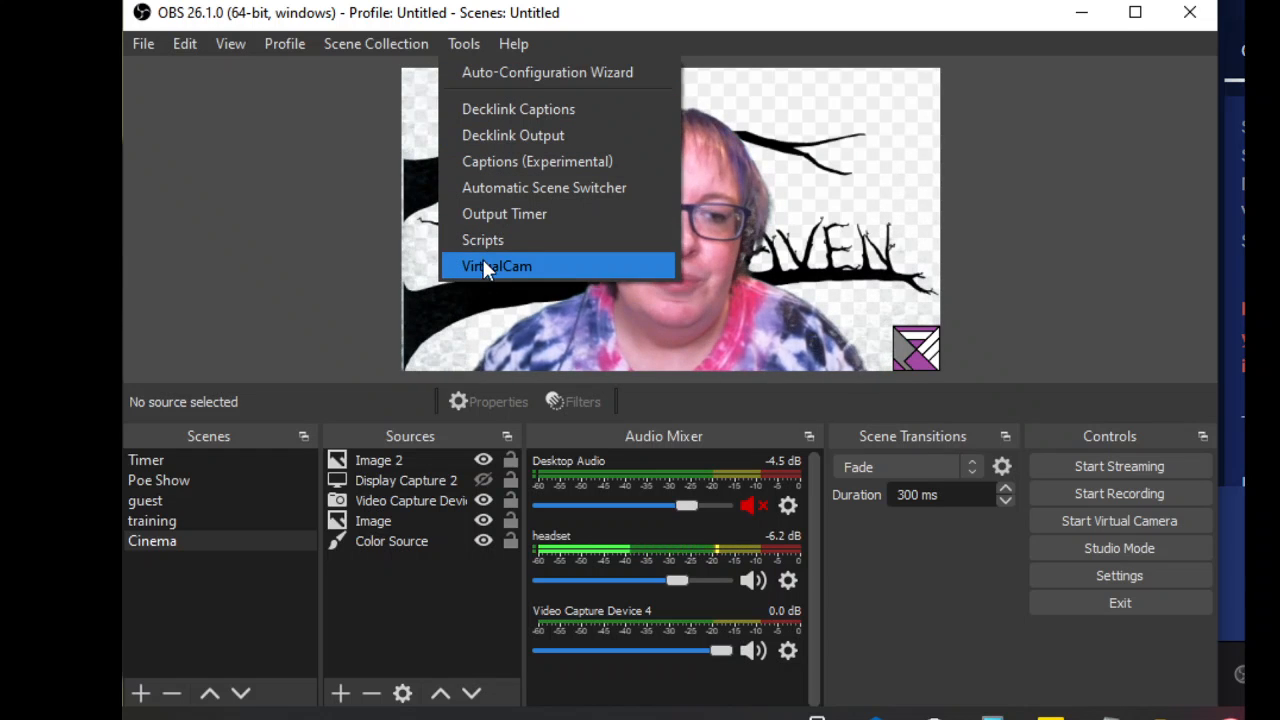
left_click(1095, 260)
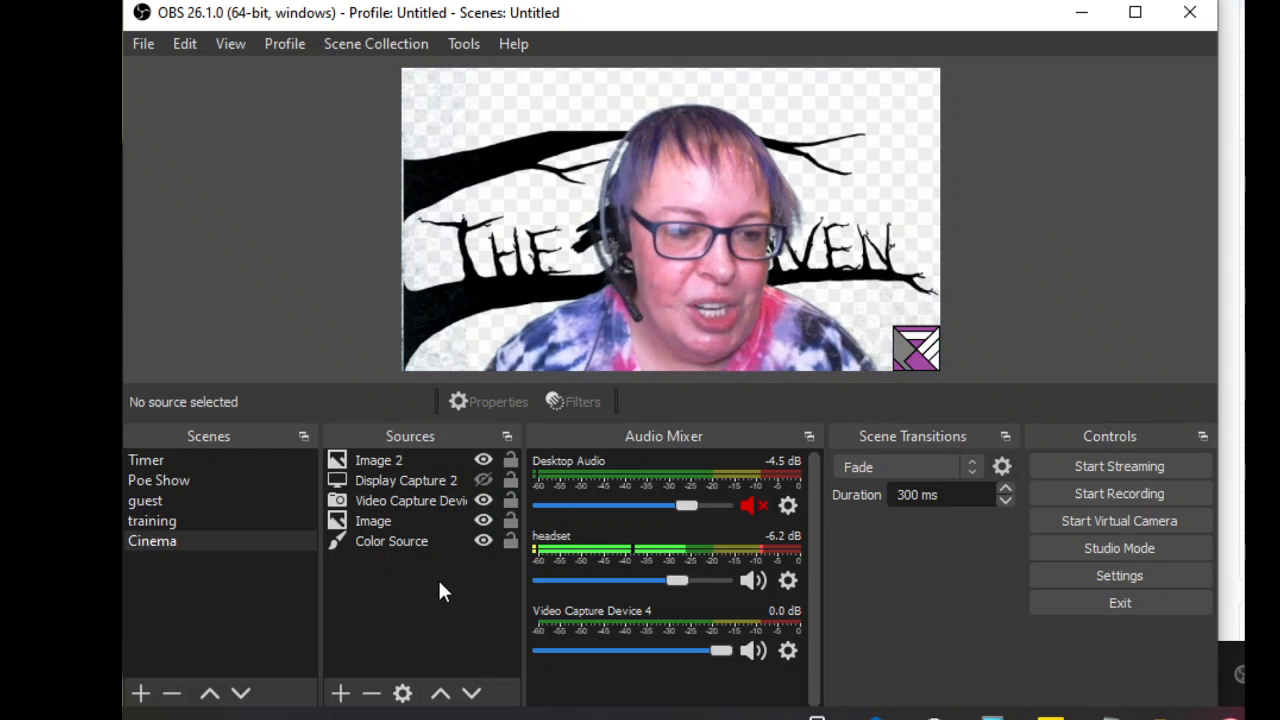
- Show the Display Capture 2 source and read through the OBS Virtualcam plugin page in the browser
left_click(483, 480)
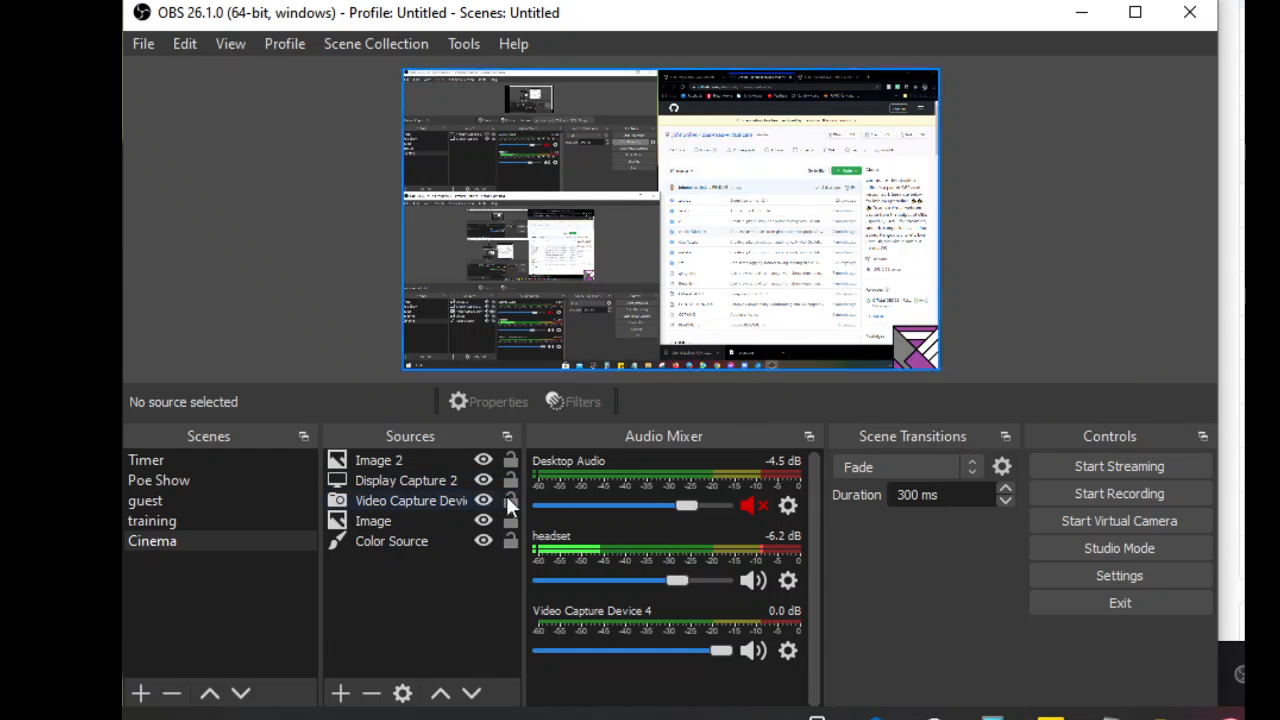
left_click(684, 77)
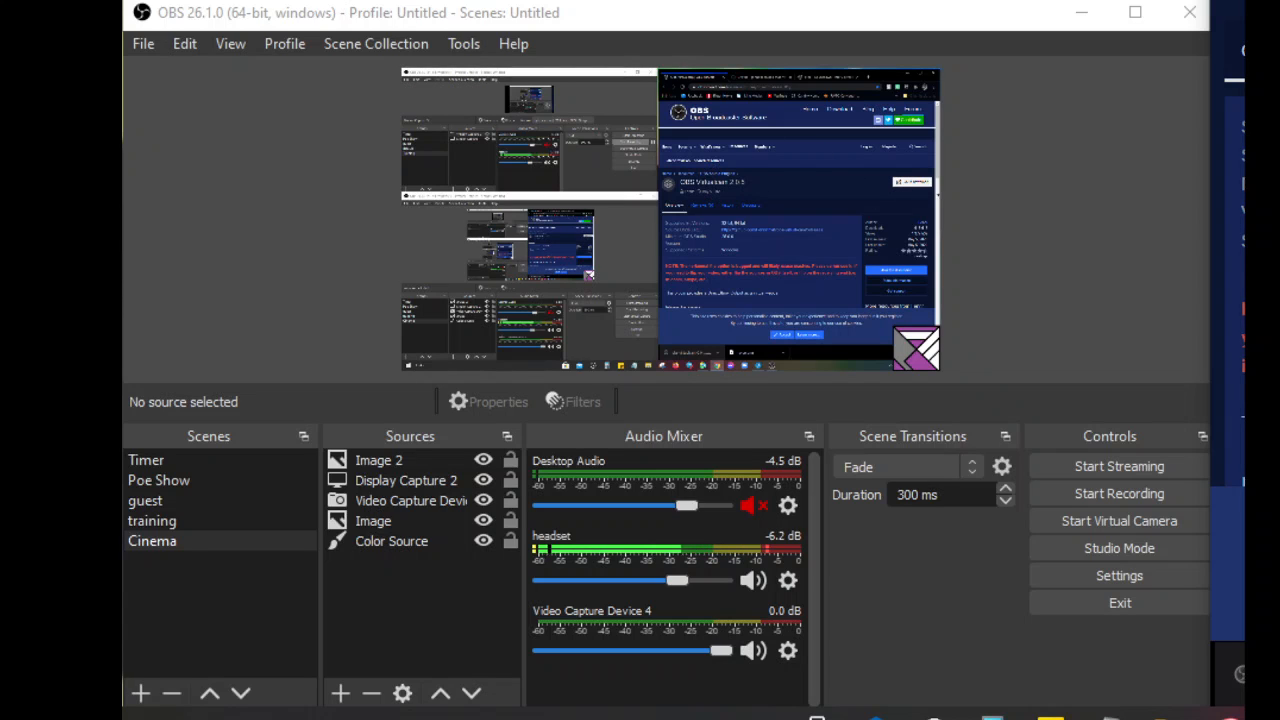
scroll(913, 197, "down", 5)
scroll(797, 210, "down", 5)
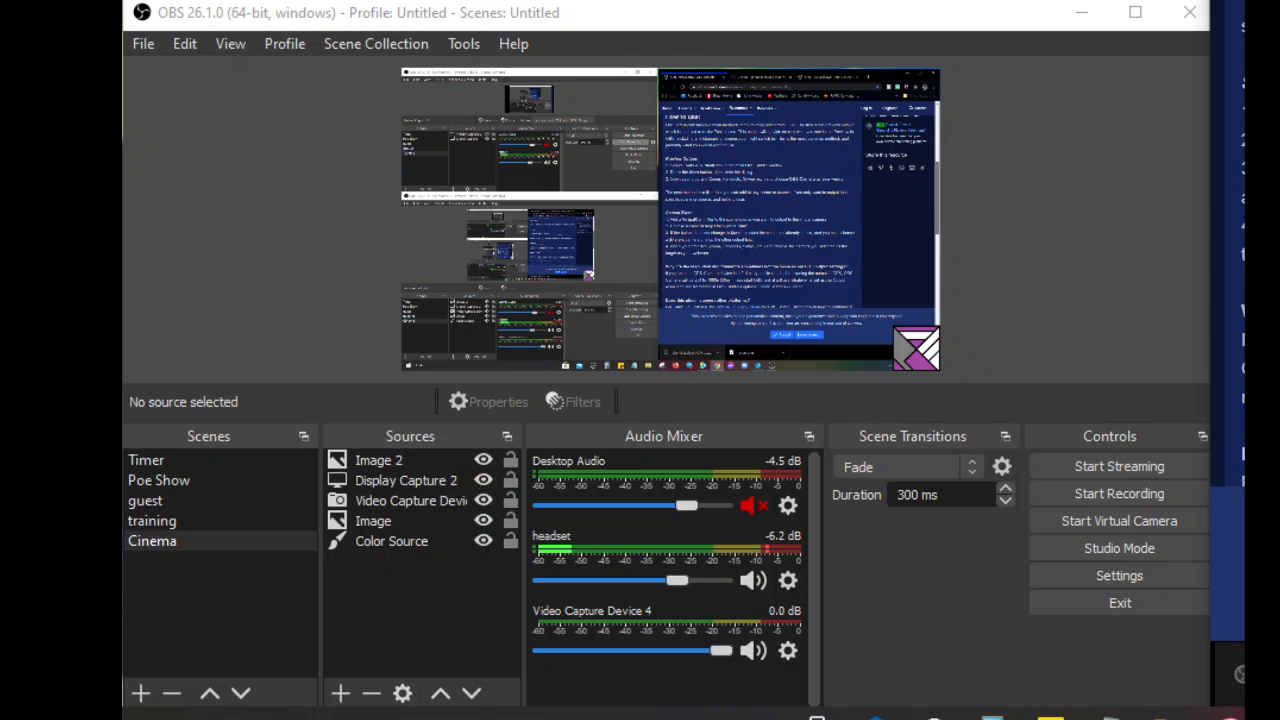
scroll(797, 210, "down", 5)
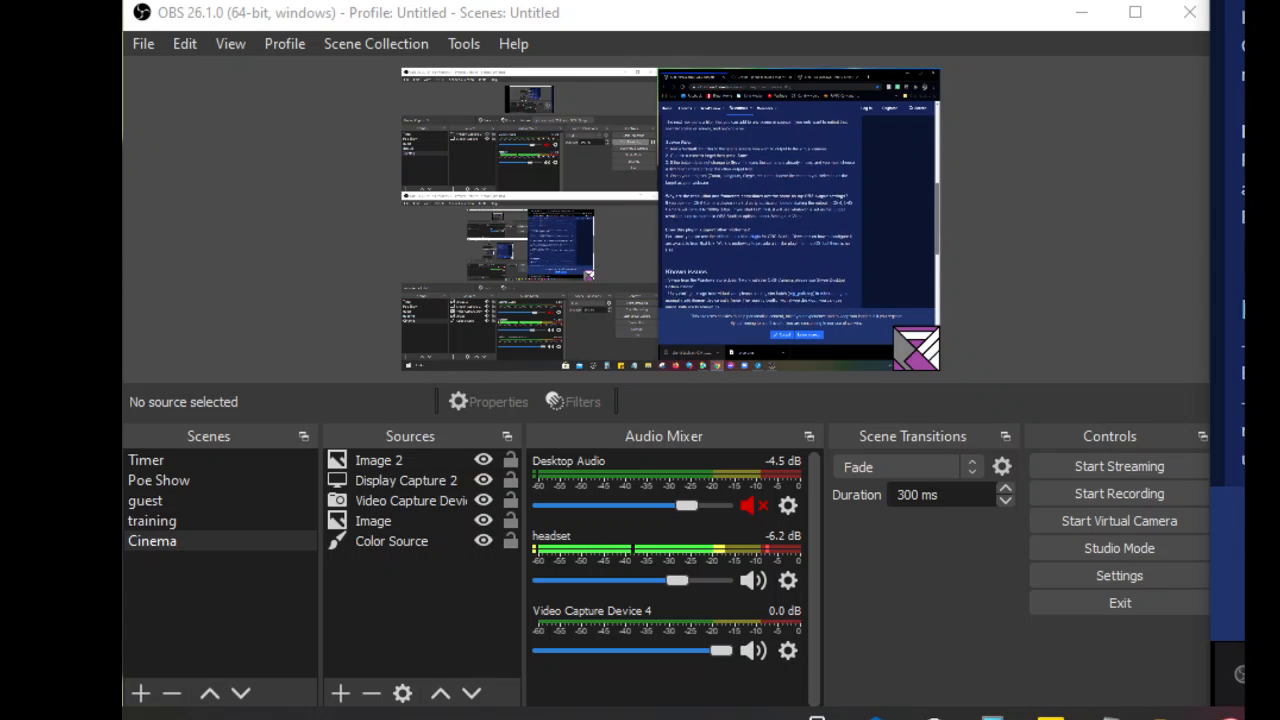
scroll(797, 210, "up", 15)
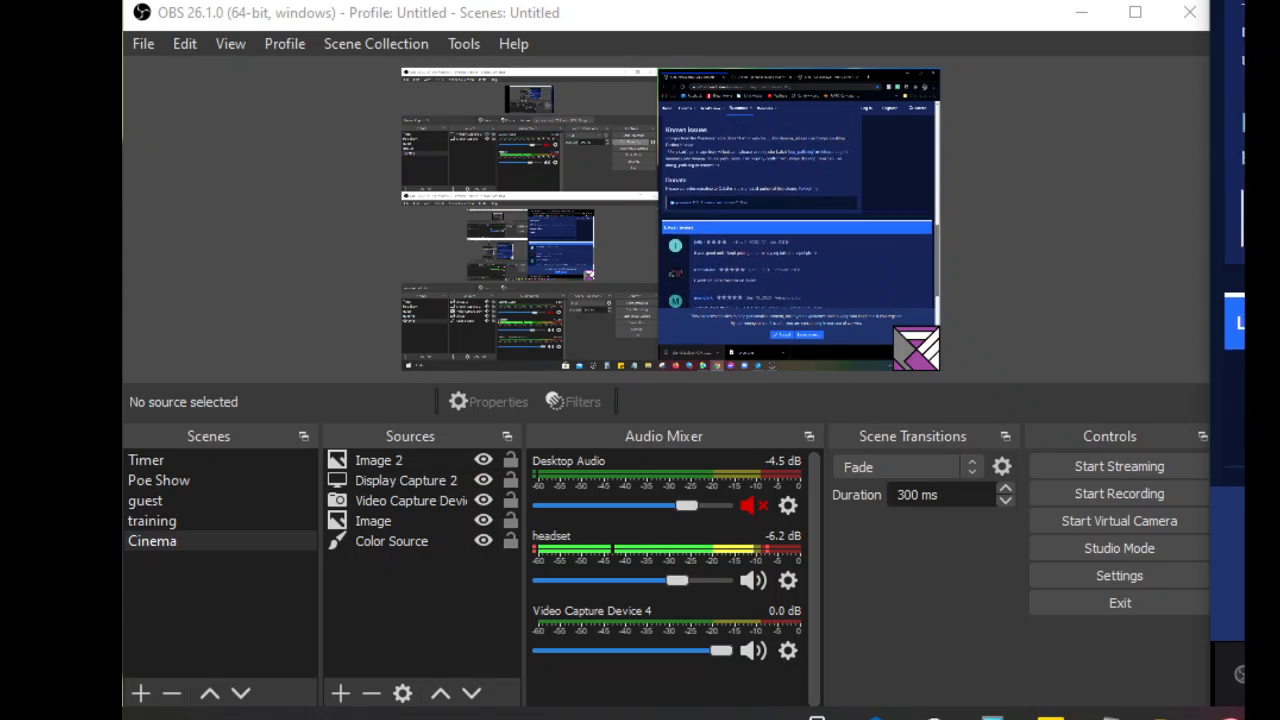
- Examine the GitHub page of the macOS virtual camera plugin, including its Known Issues, Installing and Uninstalling sections
left_click(748, 77)
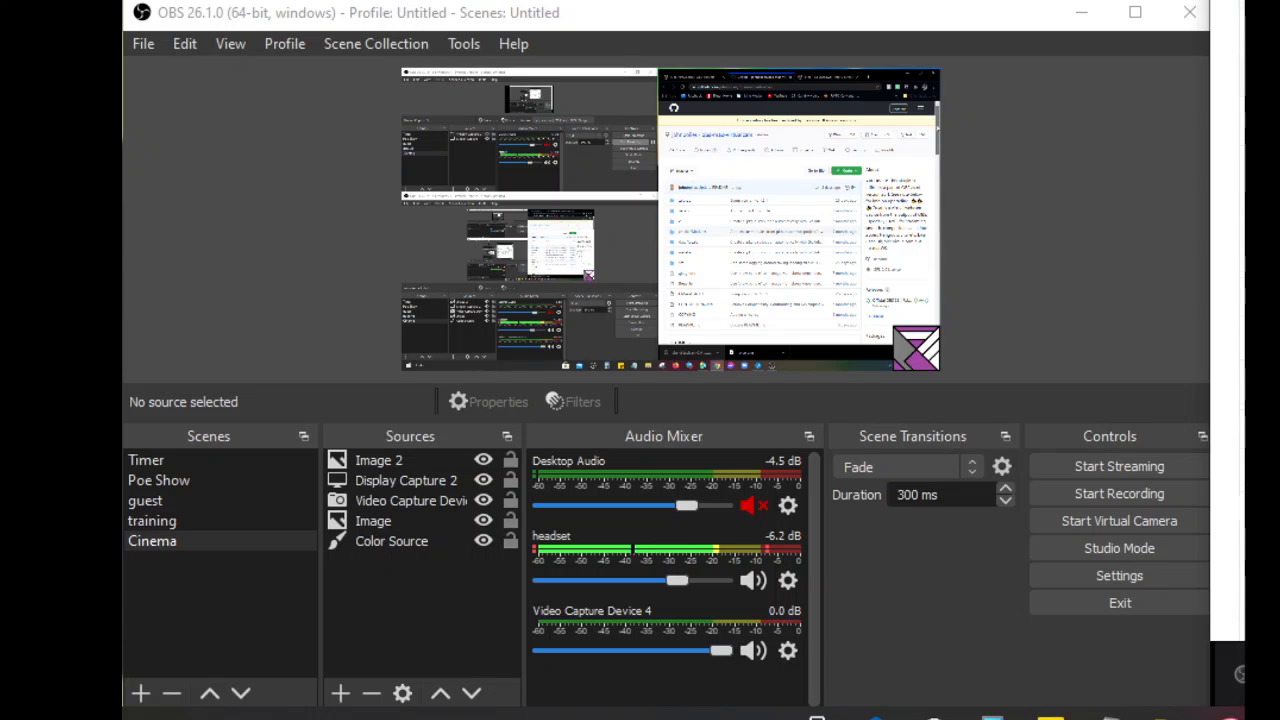
scroll(775, 230, "down", 5)
scroll(775, 230, "down", 3)
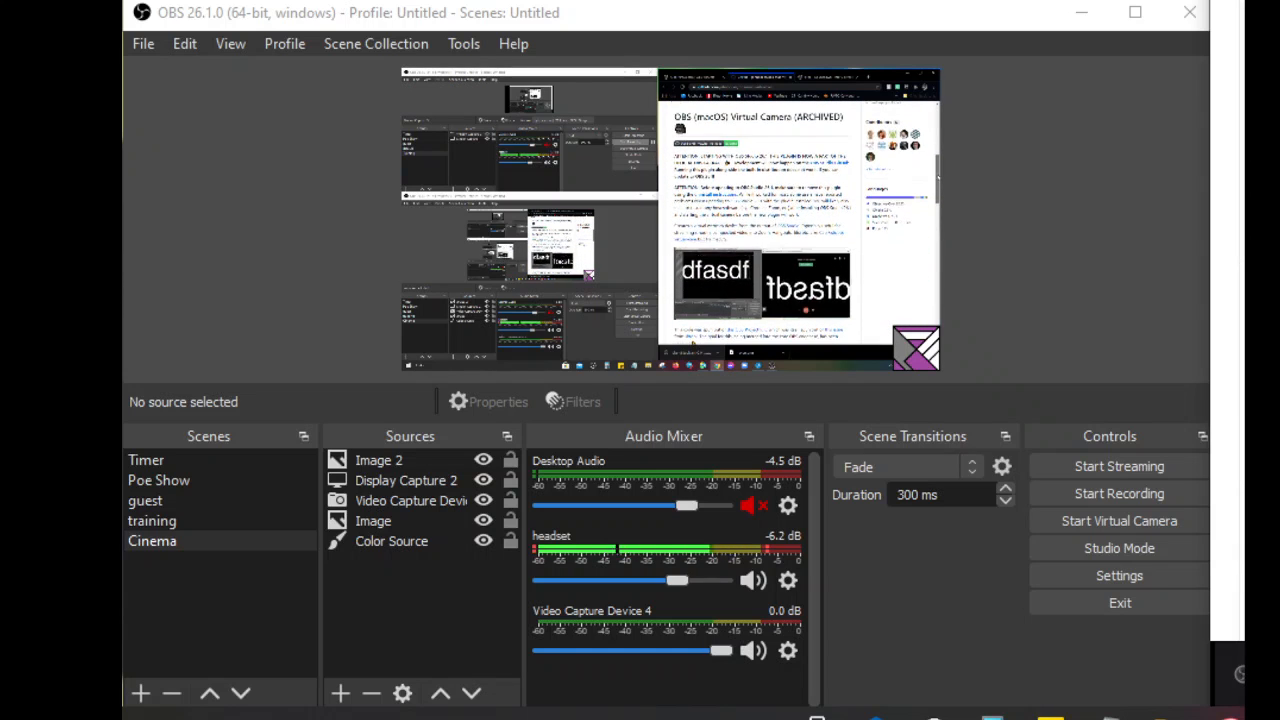
scroll(798, 220, "down", 3)
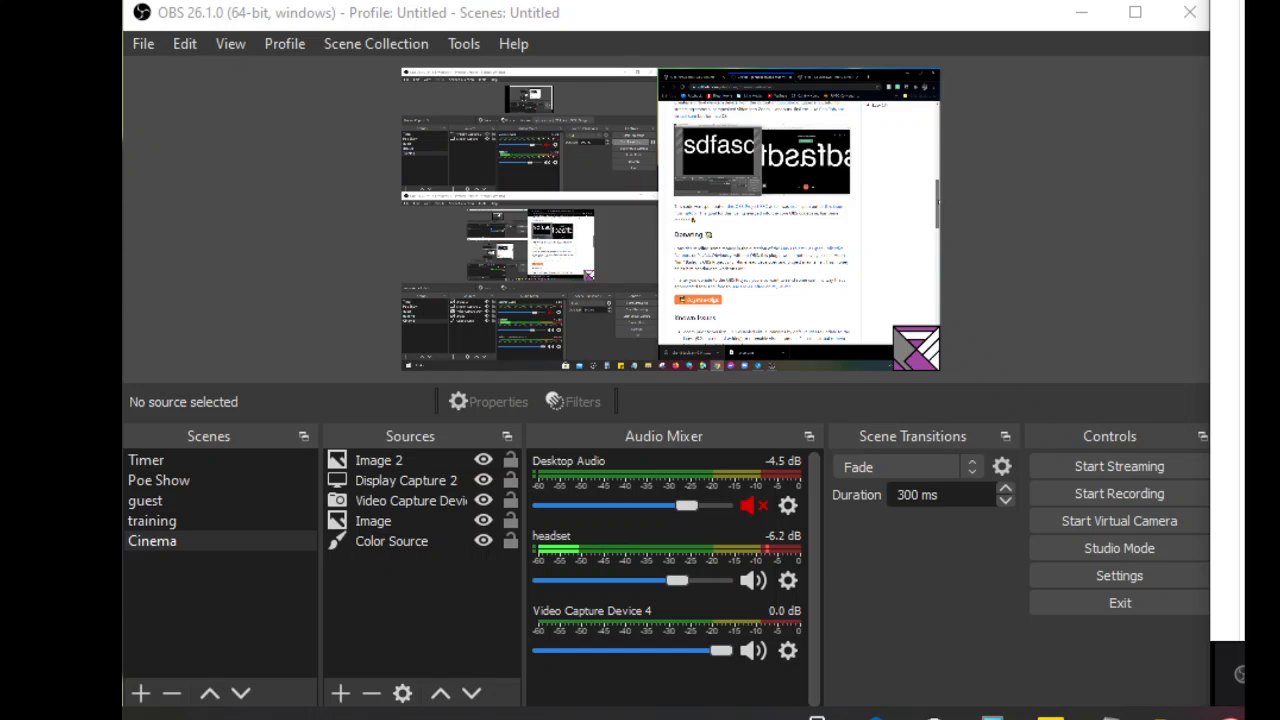
scroll(798, 220, "down", 5)
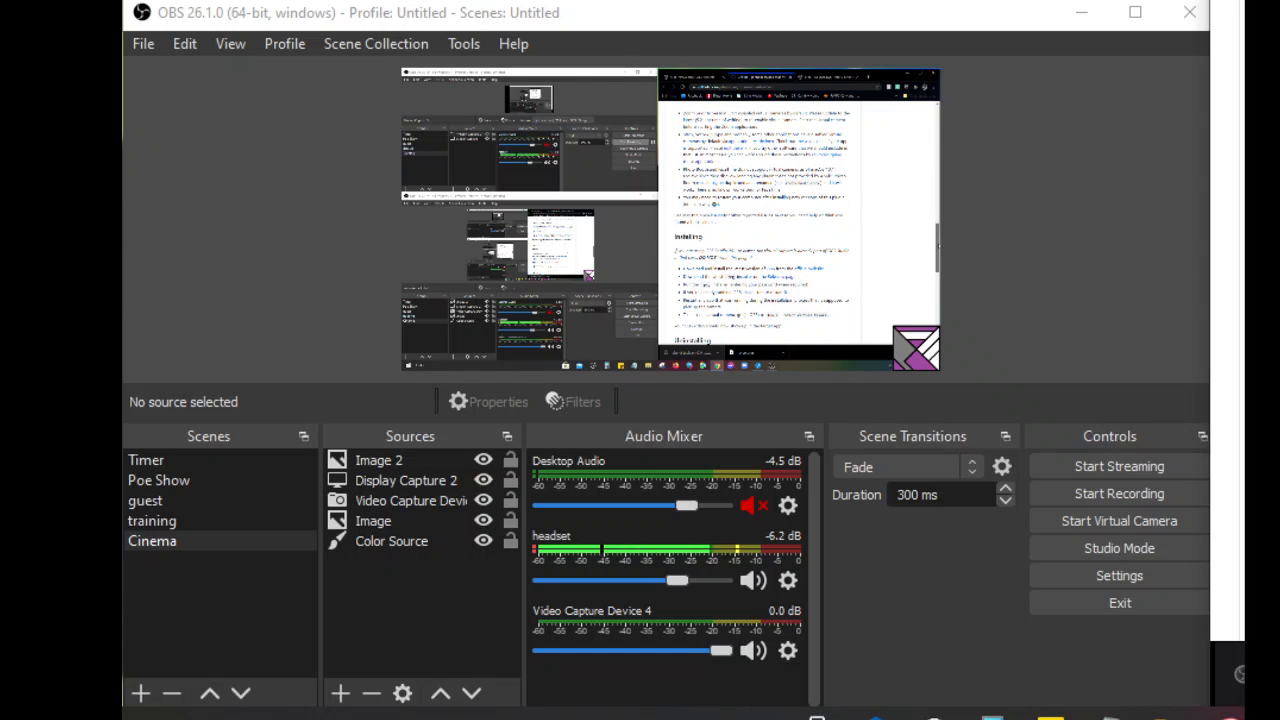
scroll(798, 220, "down", 3)
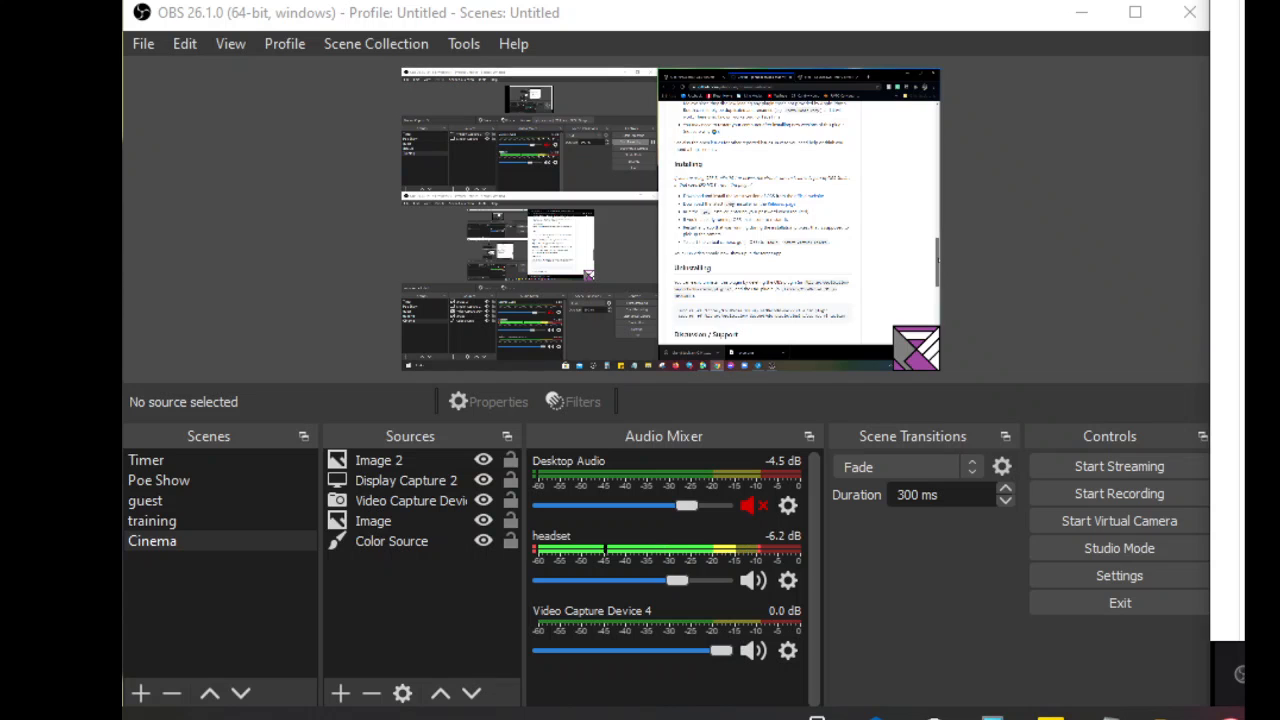
scroll(798, 220, "up", 15)
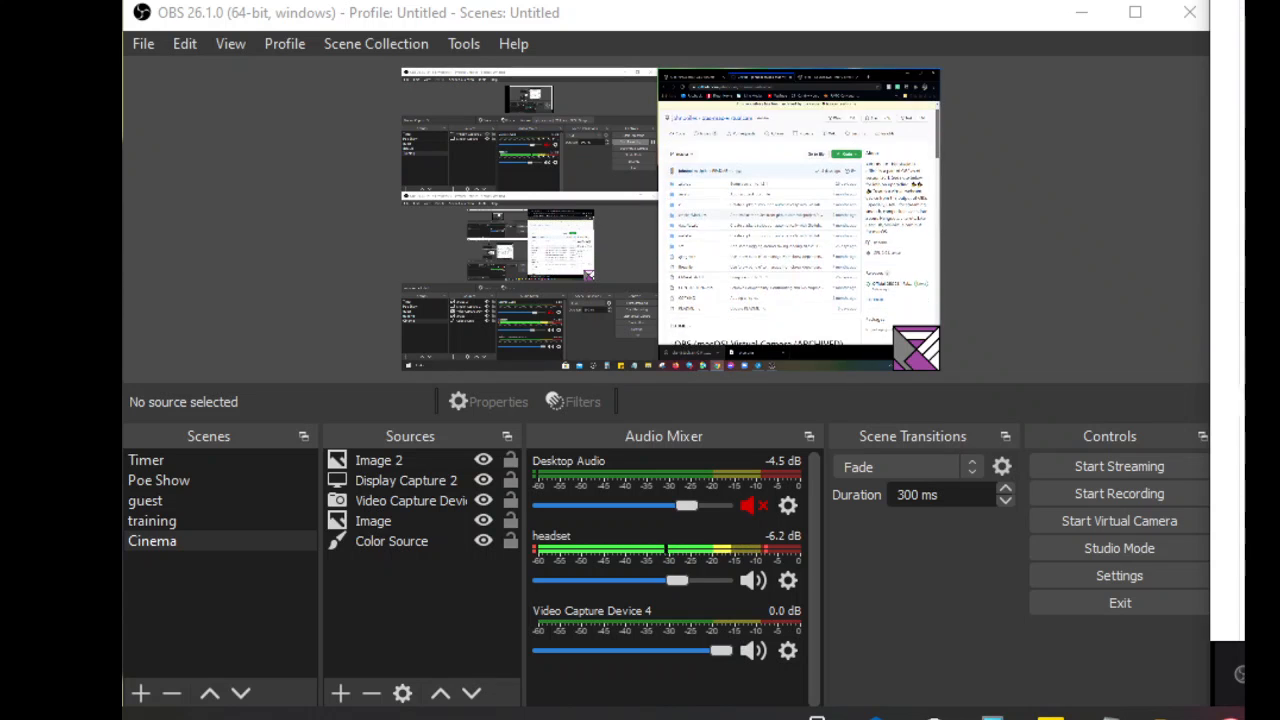
scroll(798, 220, "down", 10)
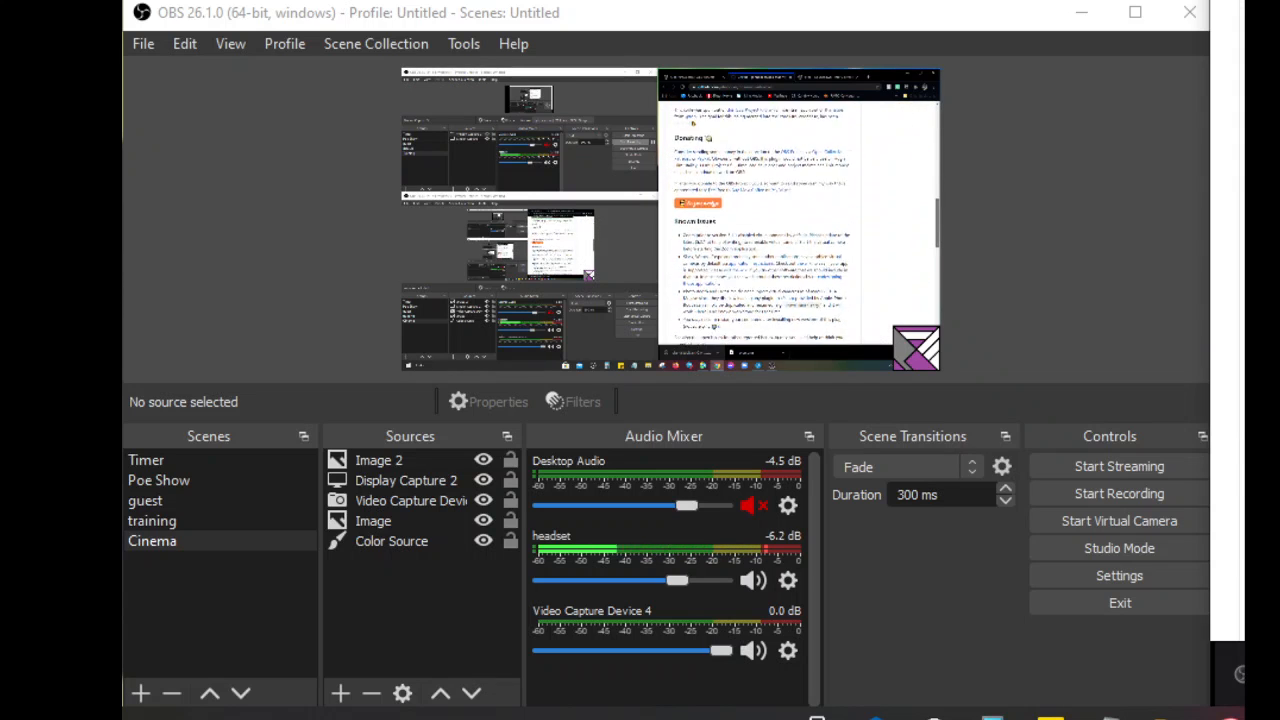
scroll(798, 220, "down", 4)
scroll(798, 220, "down", 5)
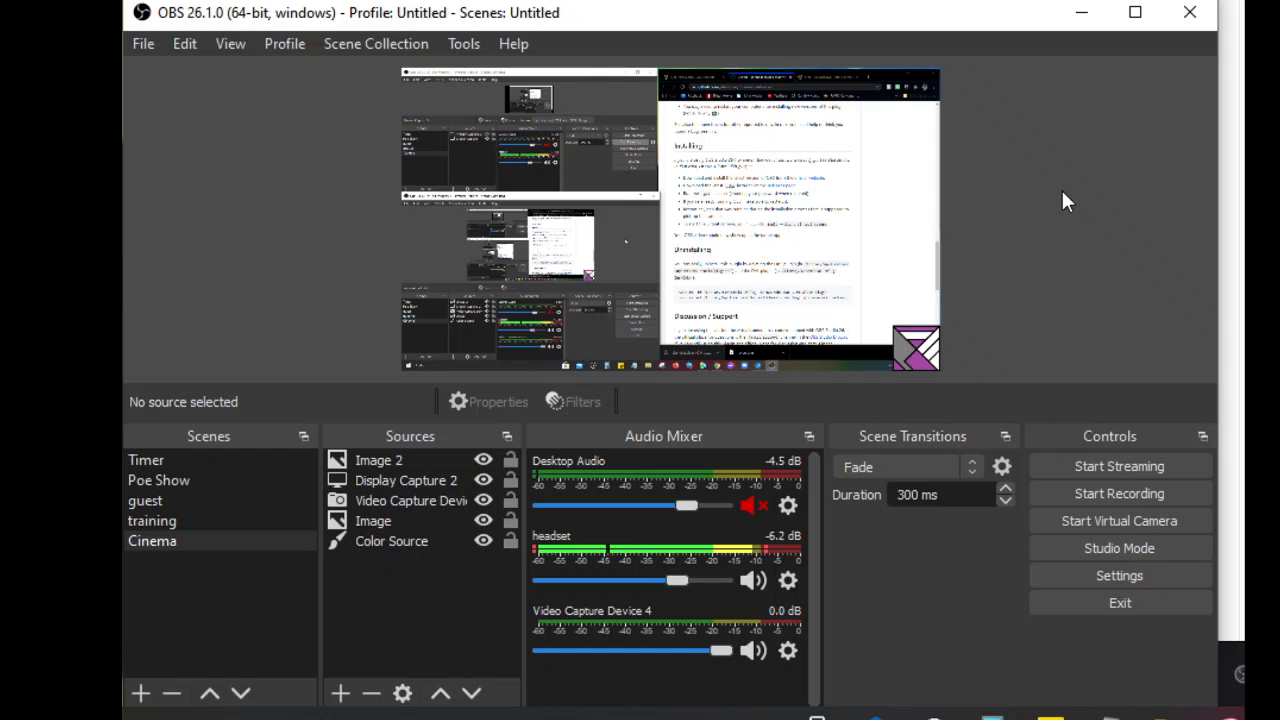
- Review the output, source snapping, projector and system tray options in the OBS settings, and close them without changes
left_click(145, 44)
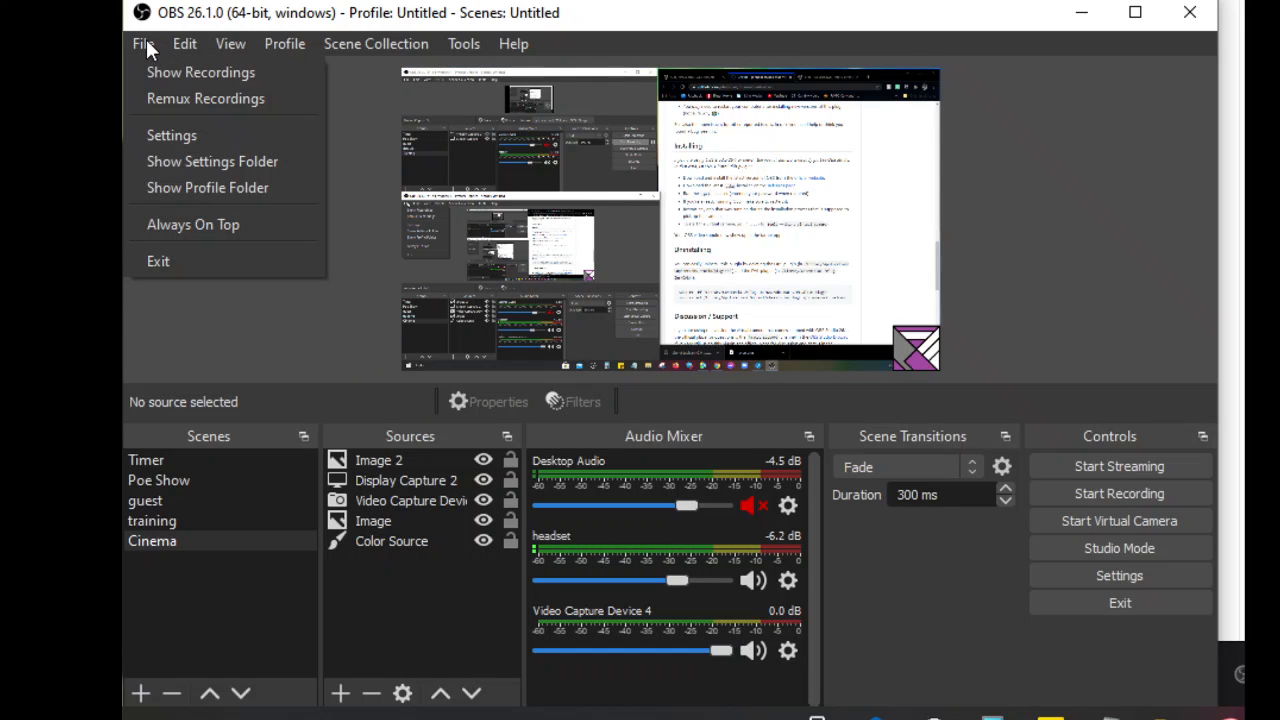
left_click(153, 135)
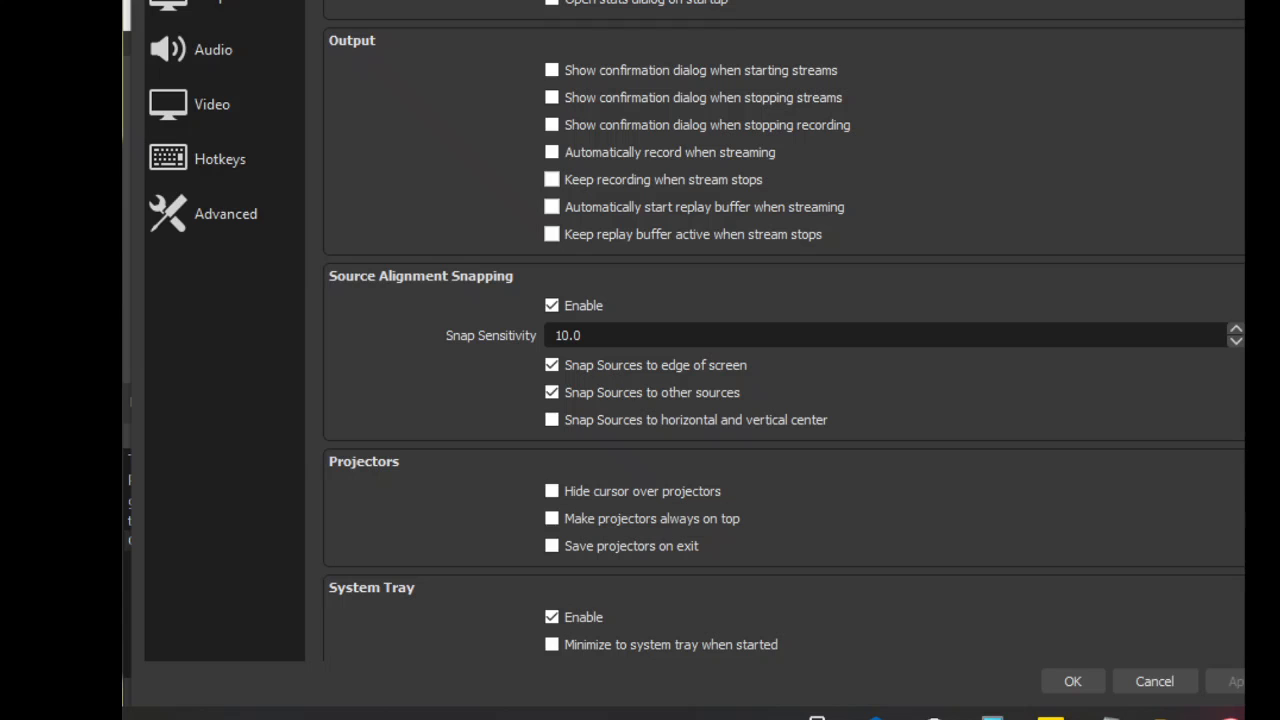
key("Escape")
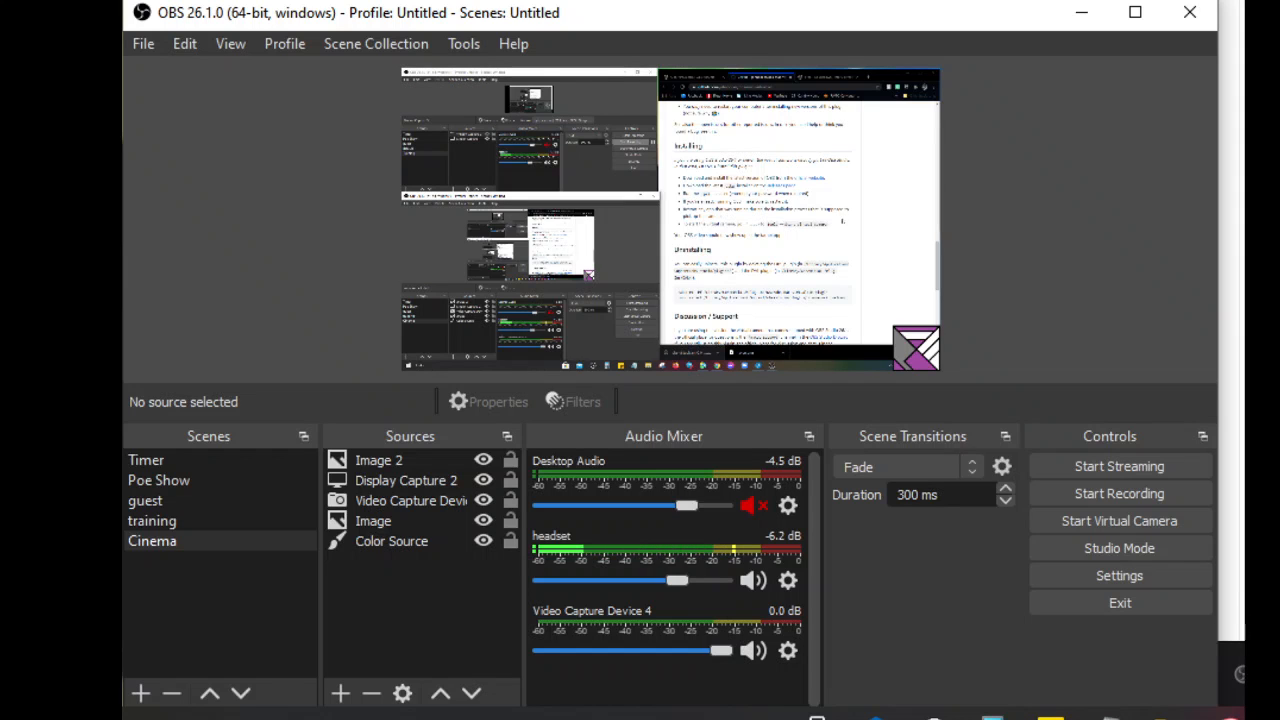
- View the macOS plugin page from its beginning alongside the OBS Virtualcam page, and bring up the notes document
left_click_drag(938, 260, 938, 118)
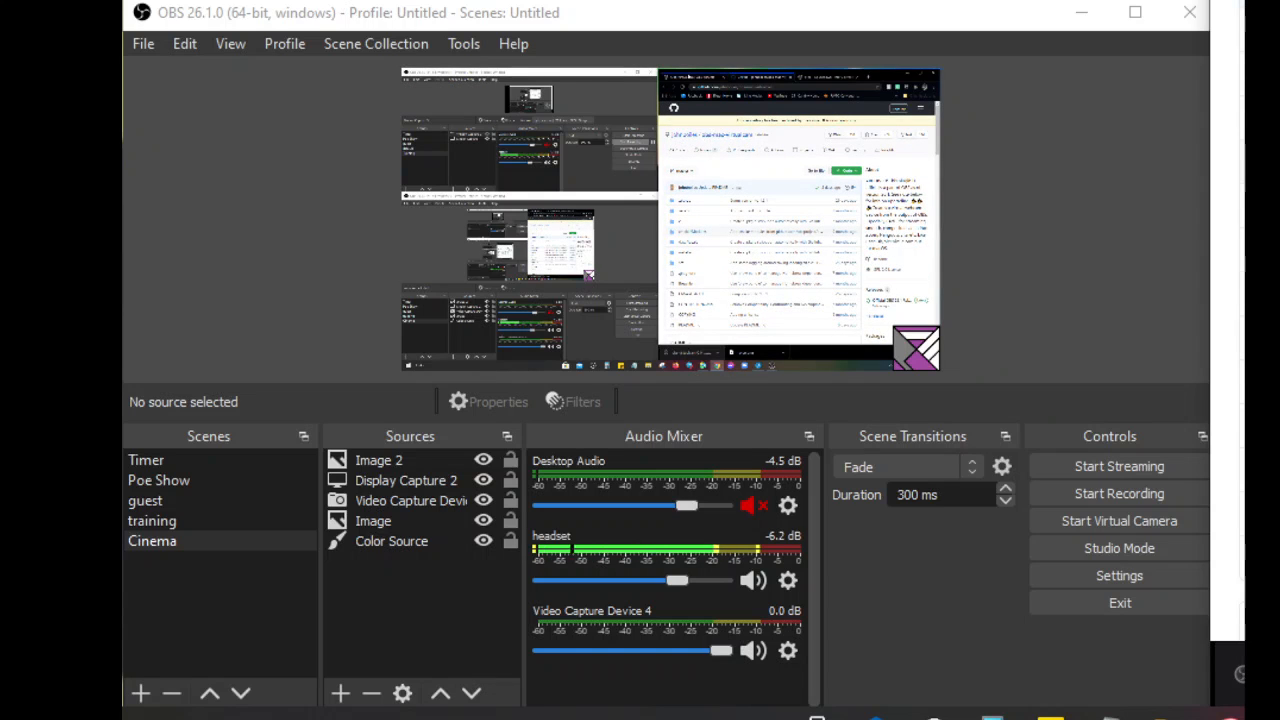
left_click(689, 77)
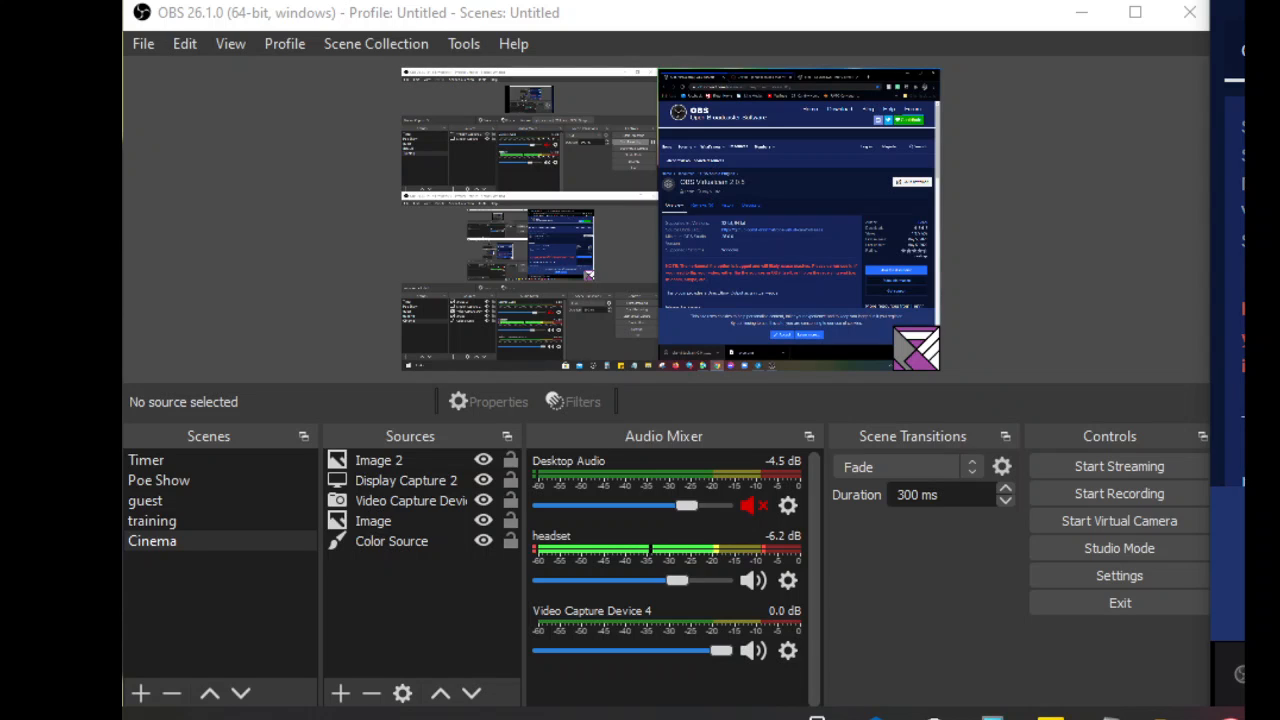
left_click(758, 79)
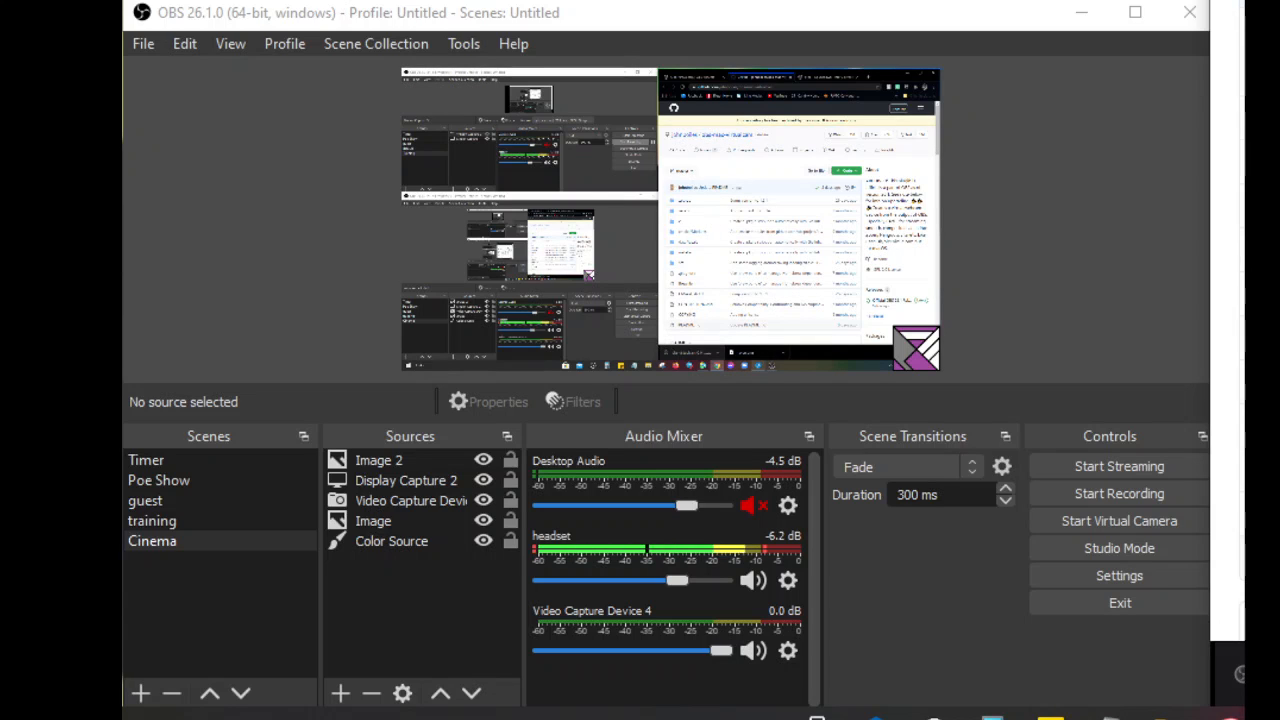
left_click(757, 366)
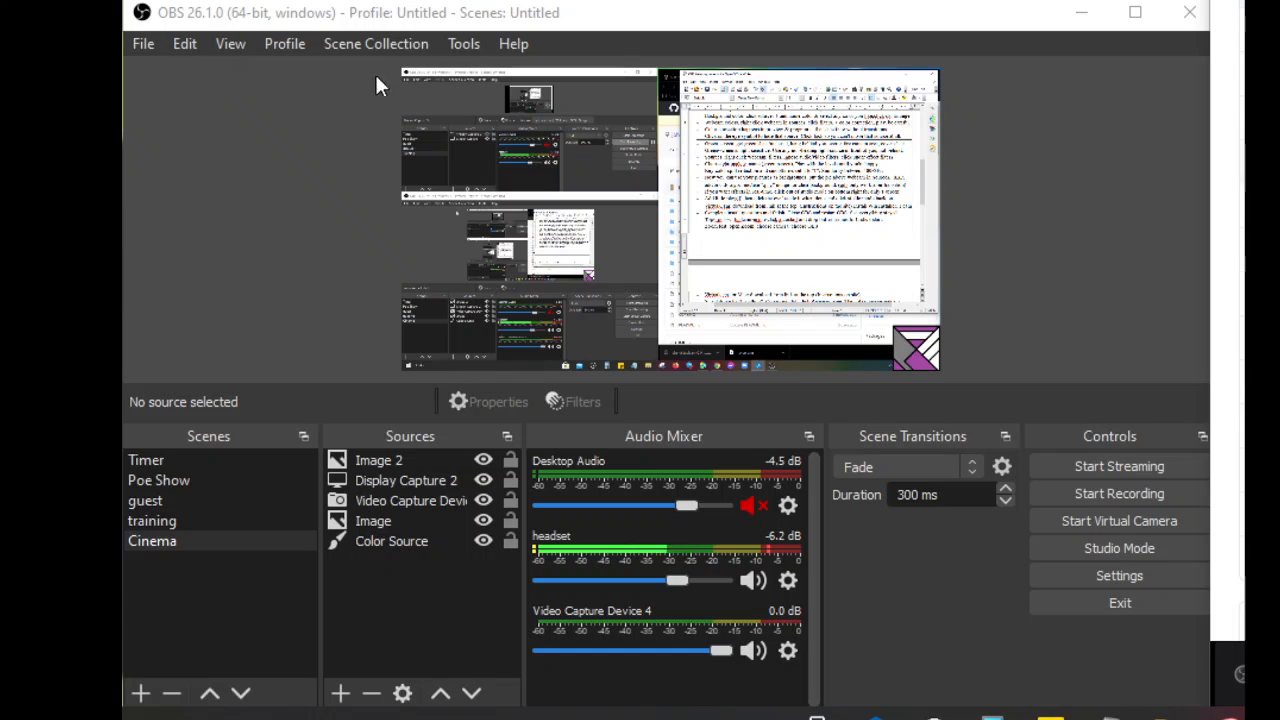
- Set the VirtualCam buffered frames to 2, try to start its output and close the dialog
left_click(469, 39)
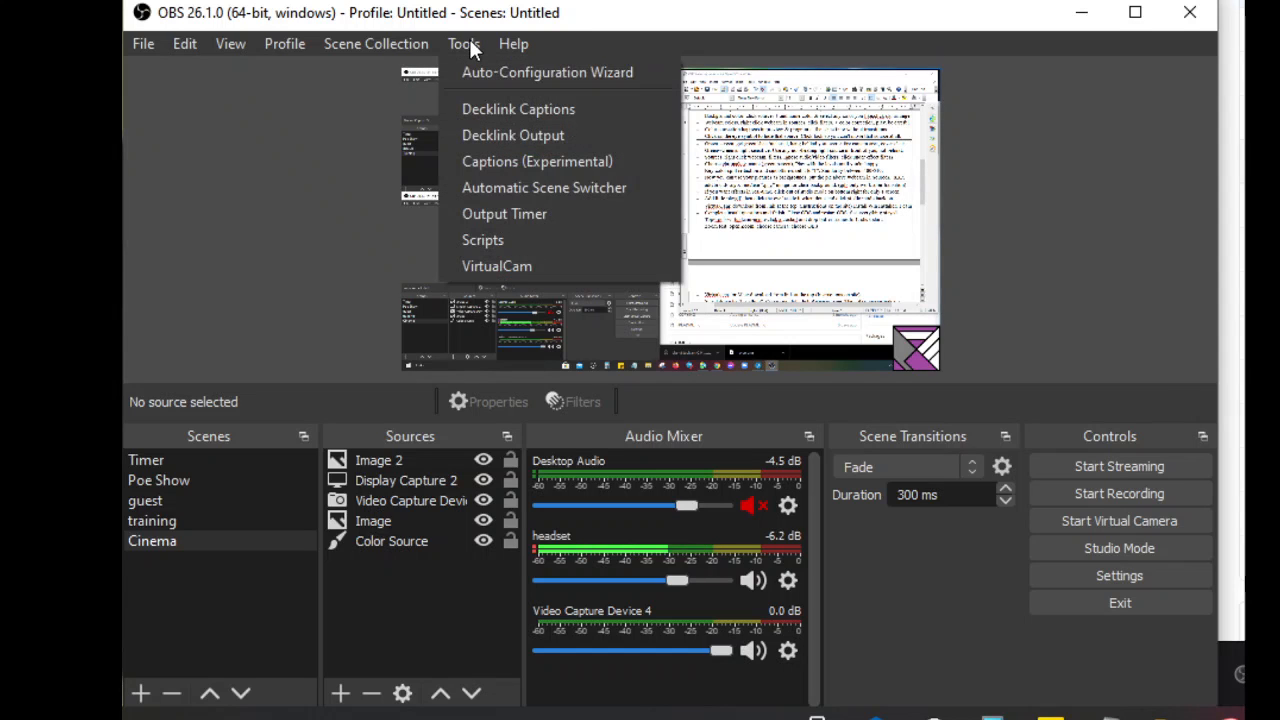
left_click(490, 261)
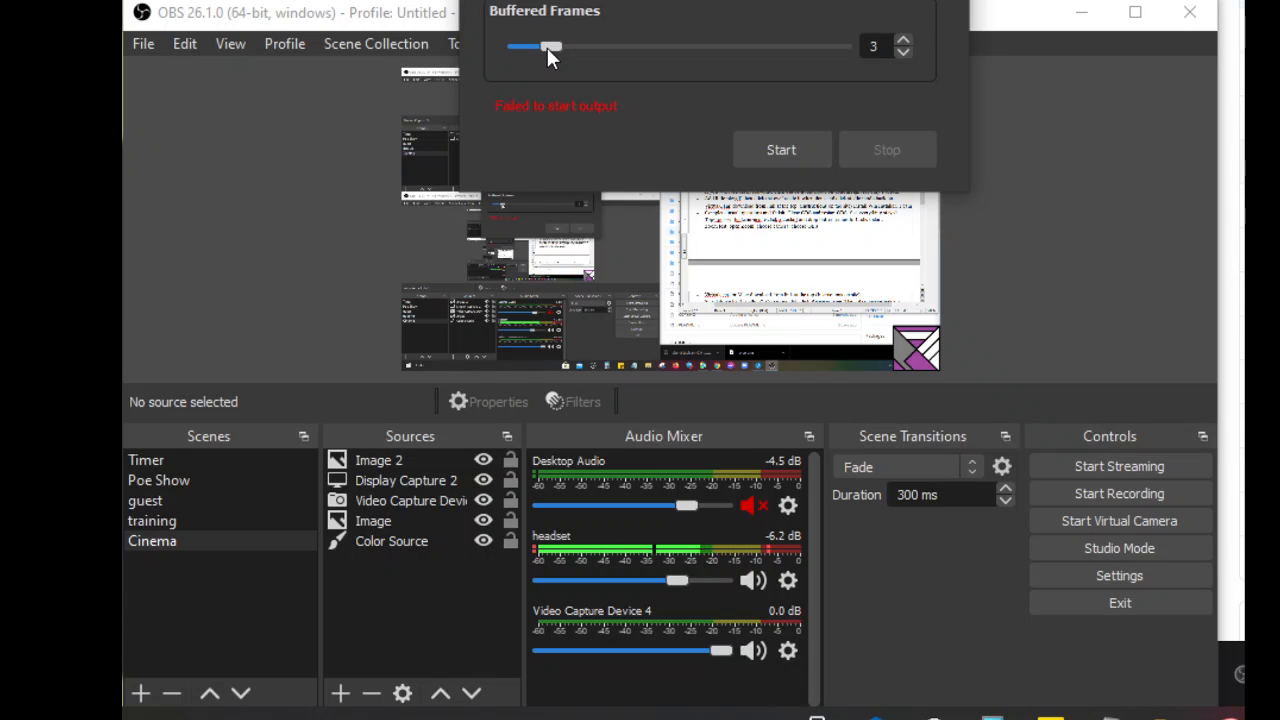
left_click_drag(547, 47, 541, 47)
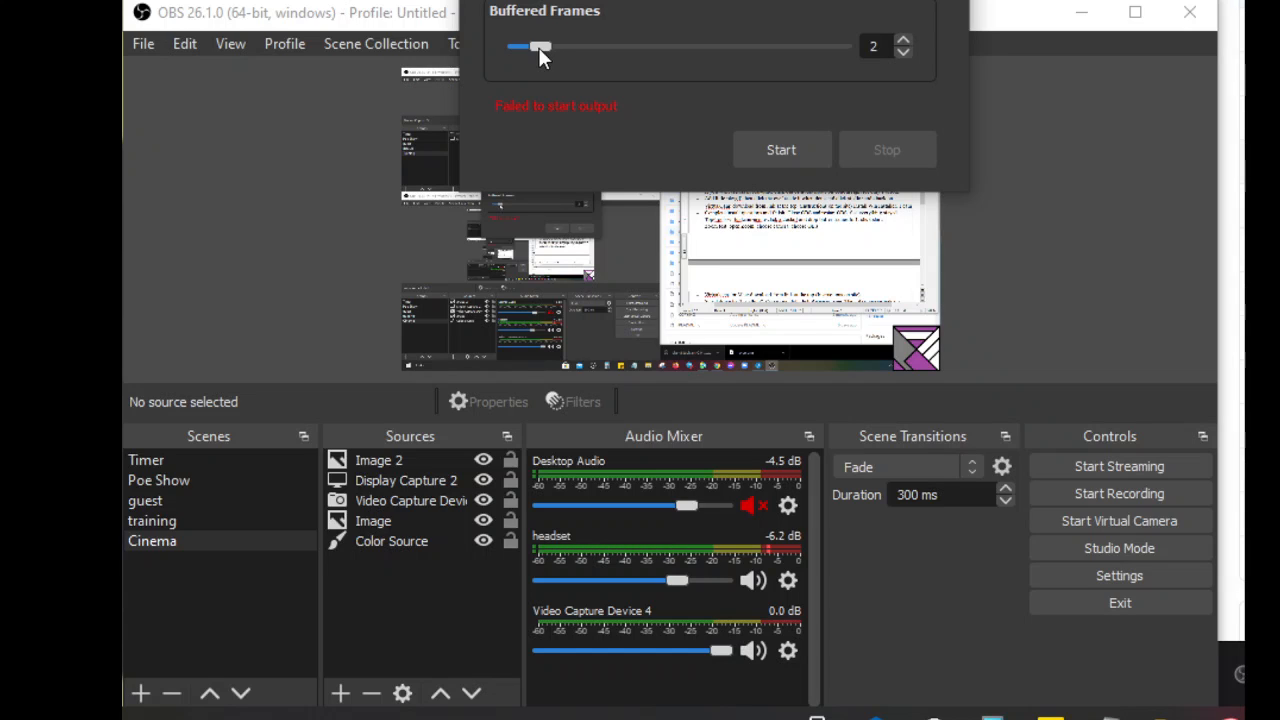
mouse_move(538, 47)
left_mouse_down()
mouse_move(558, 53)
mouse_move(542, 50)
left_mouse_up()
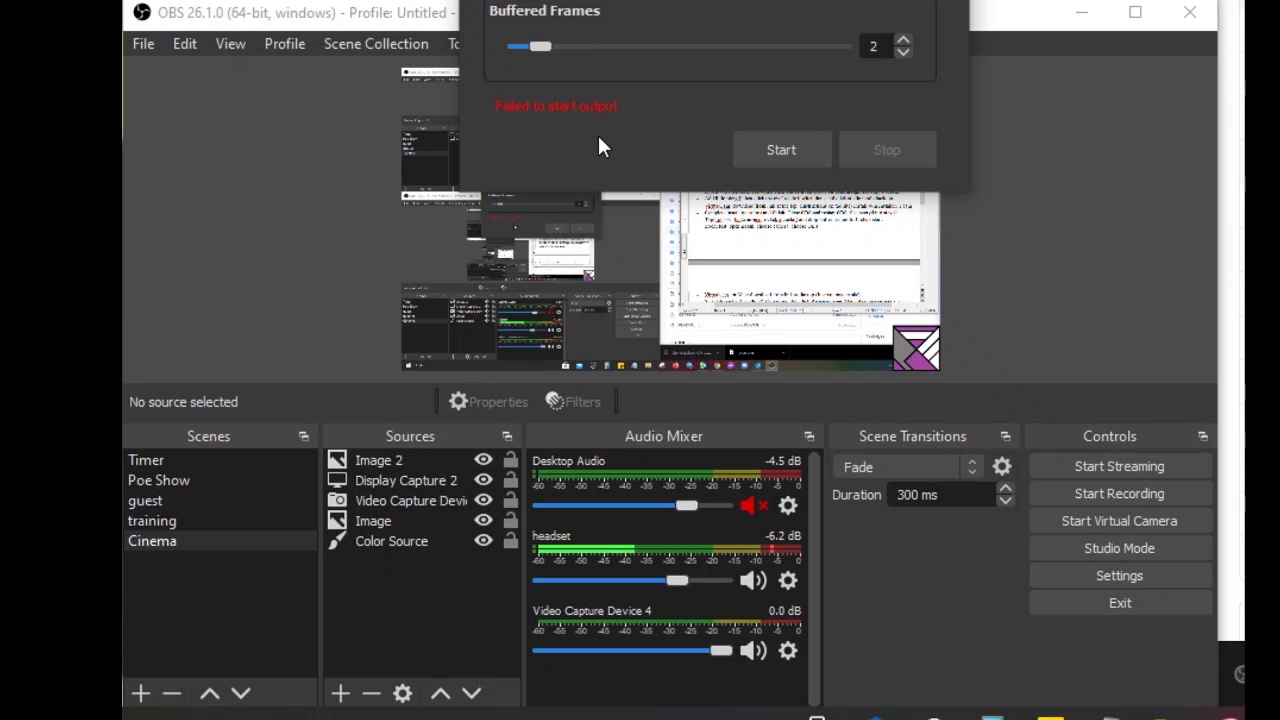
left_click(760, 142)
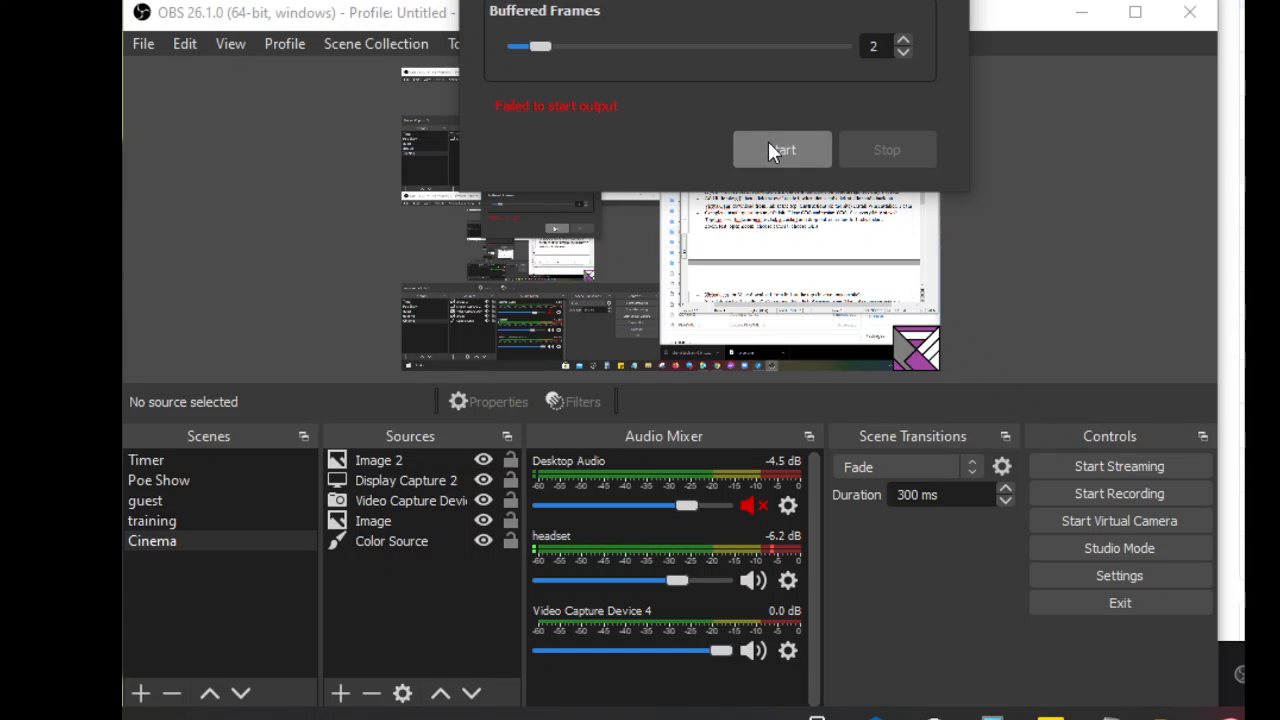
left_click(946, 1)
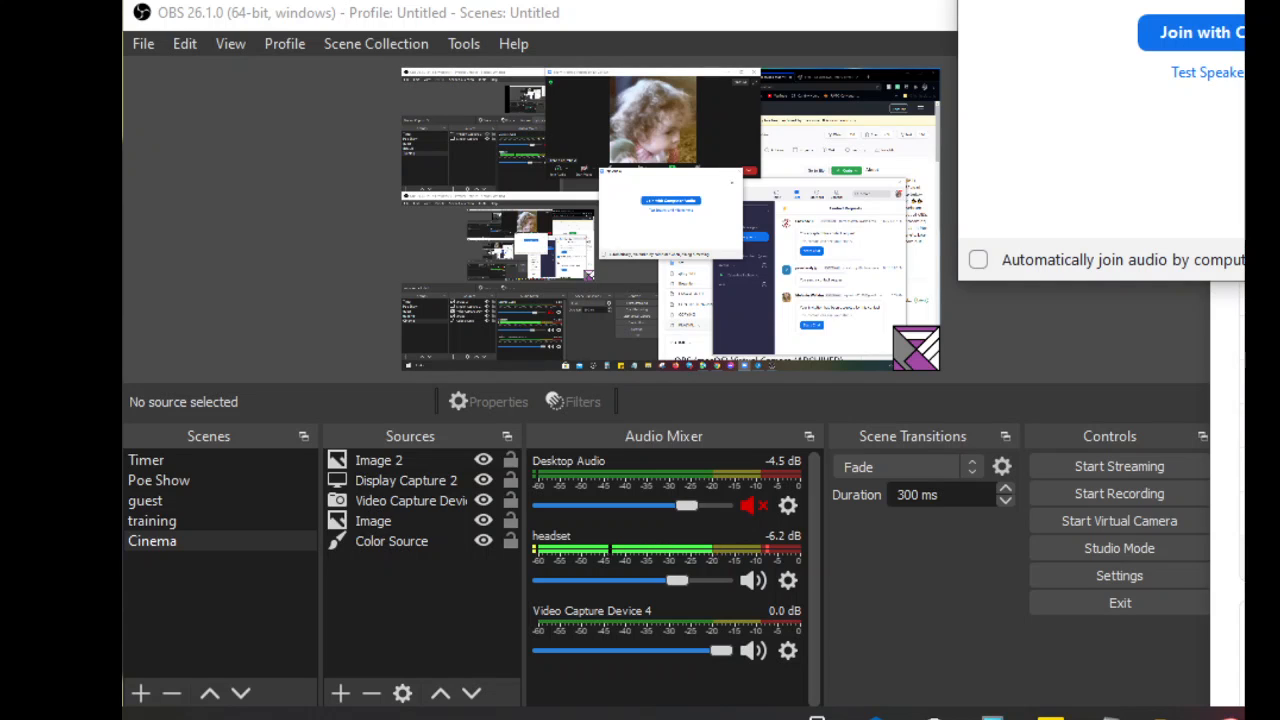
- Switch to the Zoom meeting, dismiss the prompt for joining audio and open the camera options
left_click(739, 171)
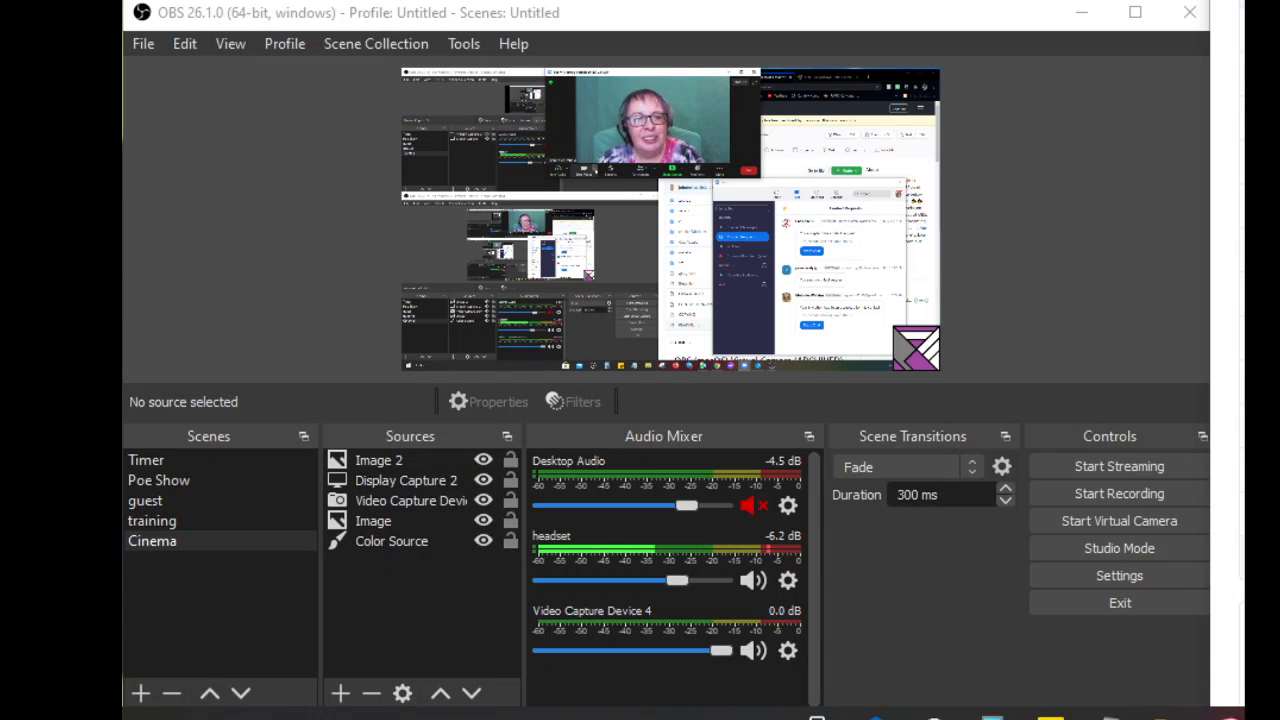
left_click(596, 170)
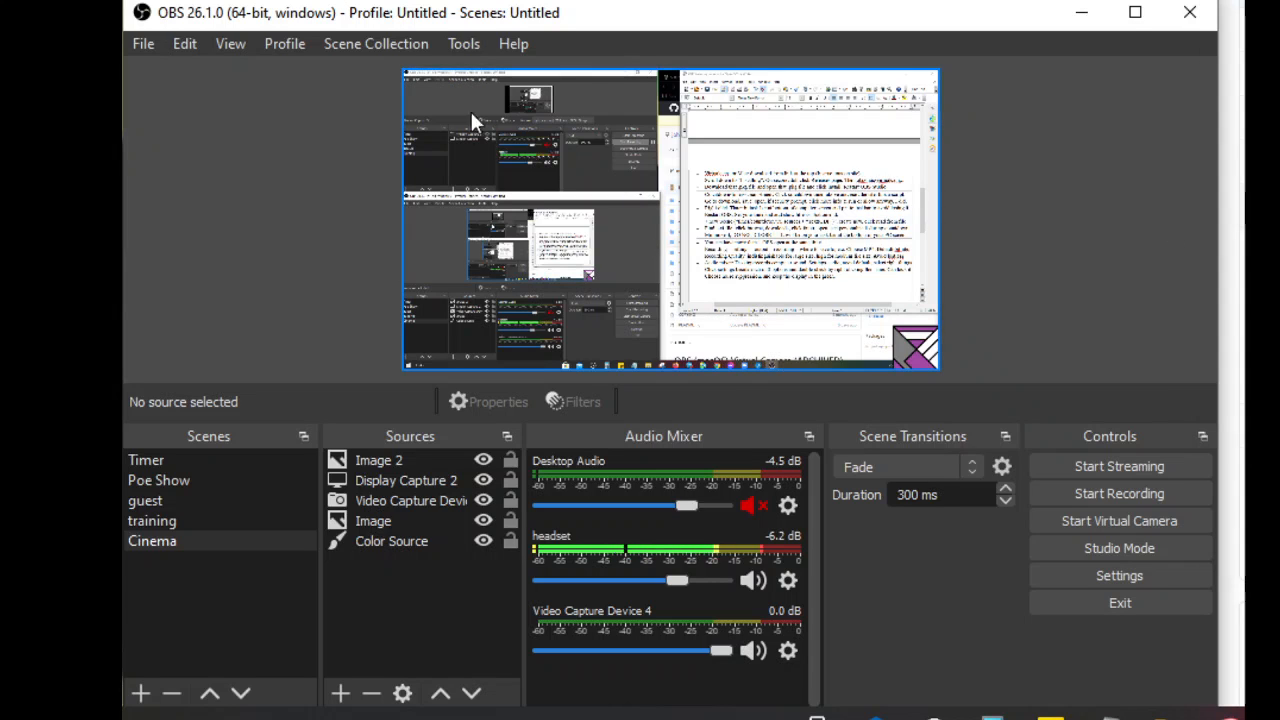
- Check the OBS tools for VirtualCam, and view the Poe Show scene before returning to the Cinema scene
left_click(465, 44)
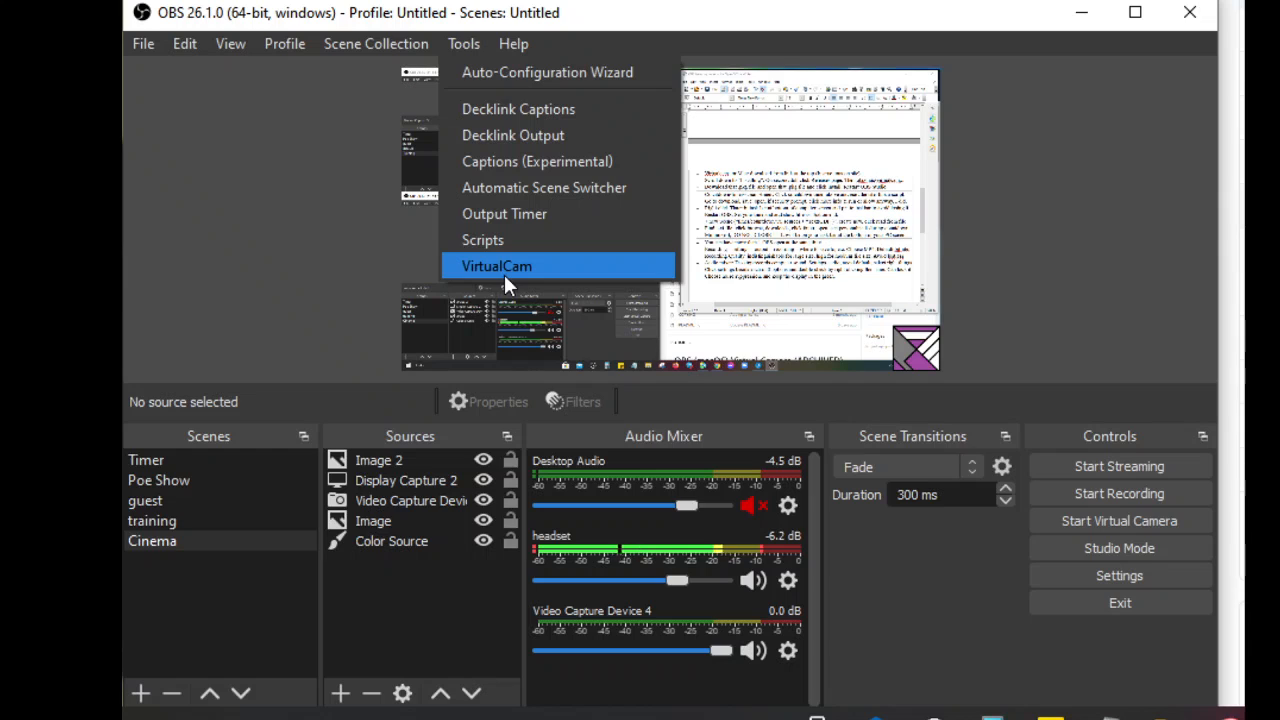
left_click(1098, 168)
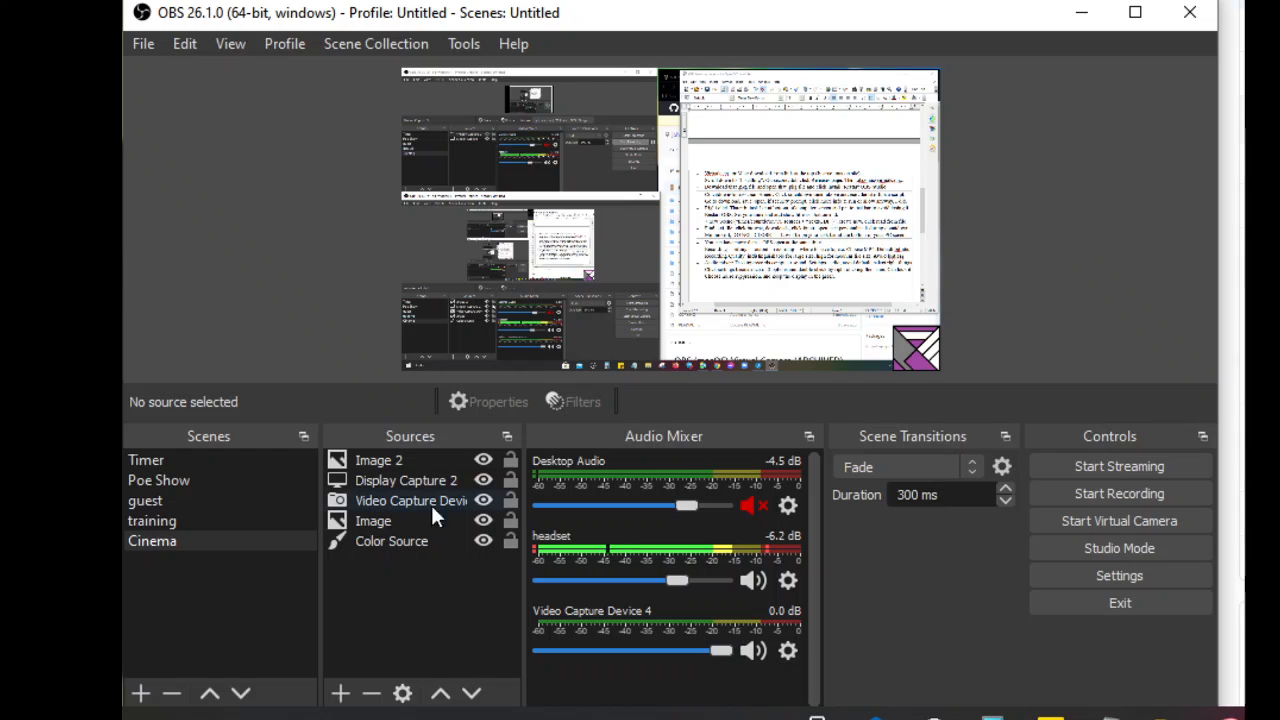
left_click(169, 486)
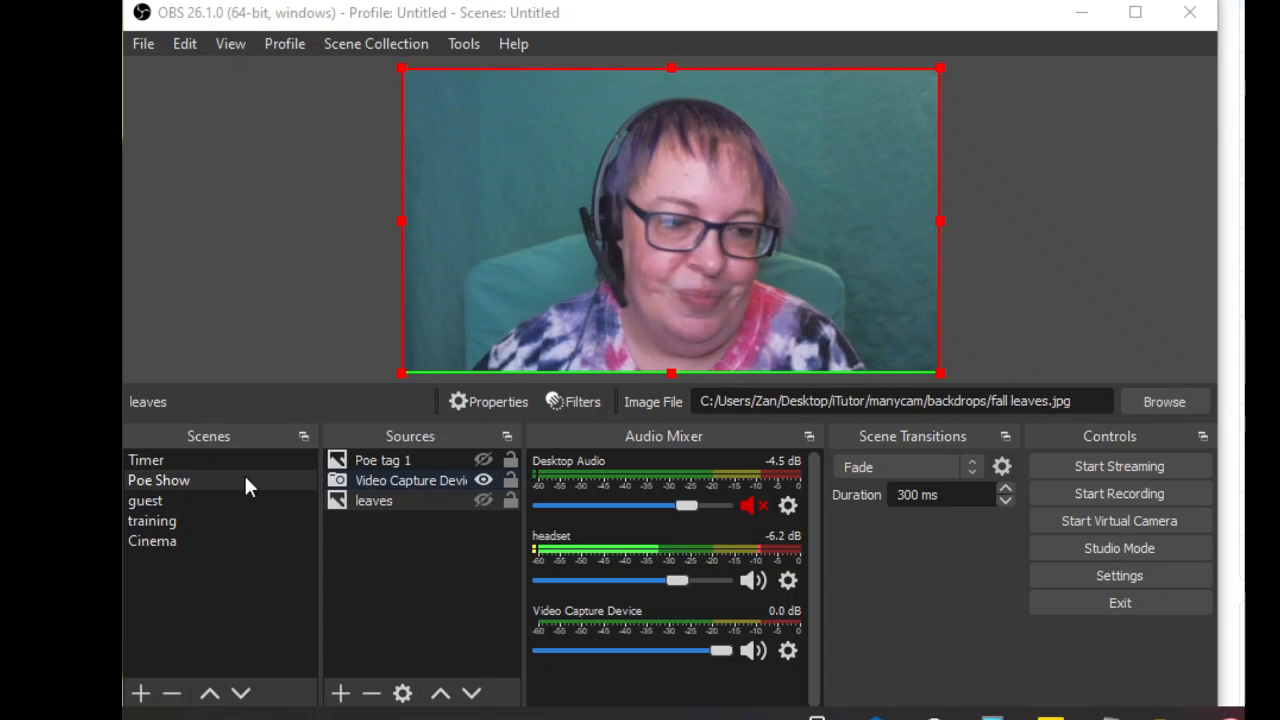
left_click(153, 544)
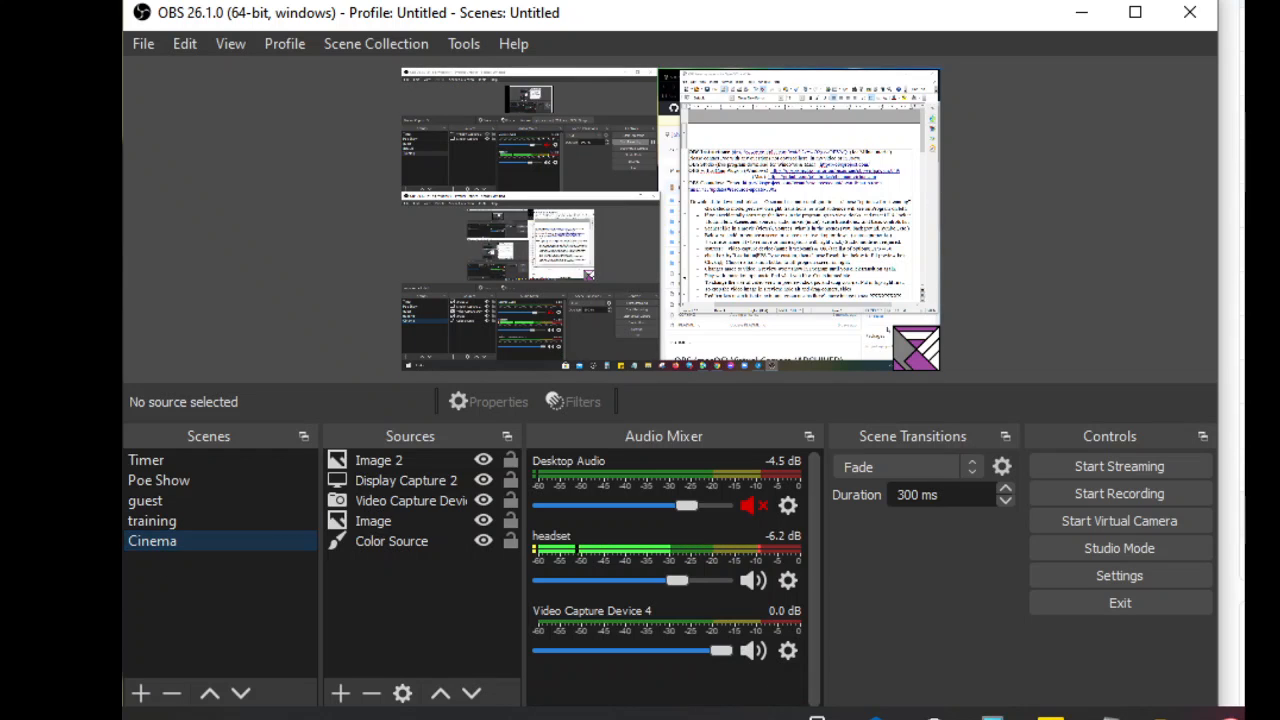
- Switch to the browser, open the remaining OBS forum page and read down to its end
left_click(888, 330)
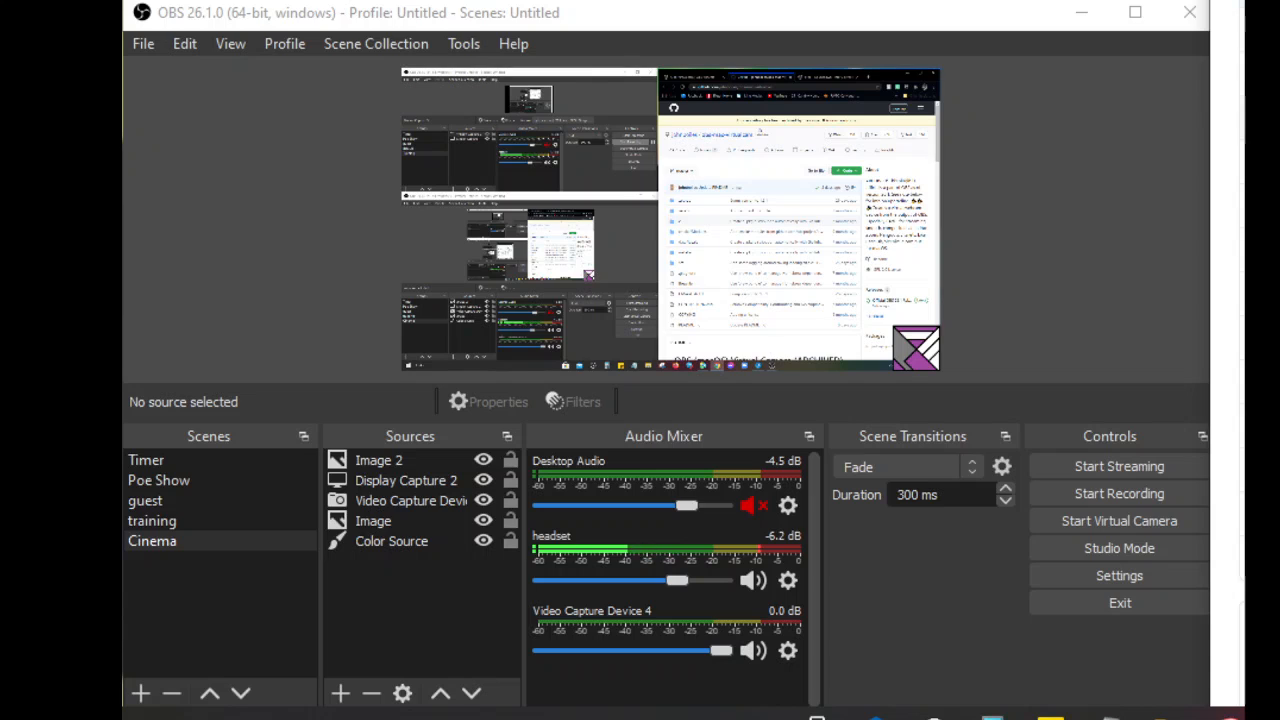
left_click(813, 78)
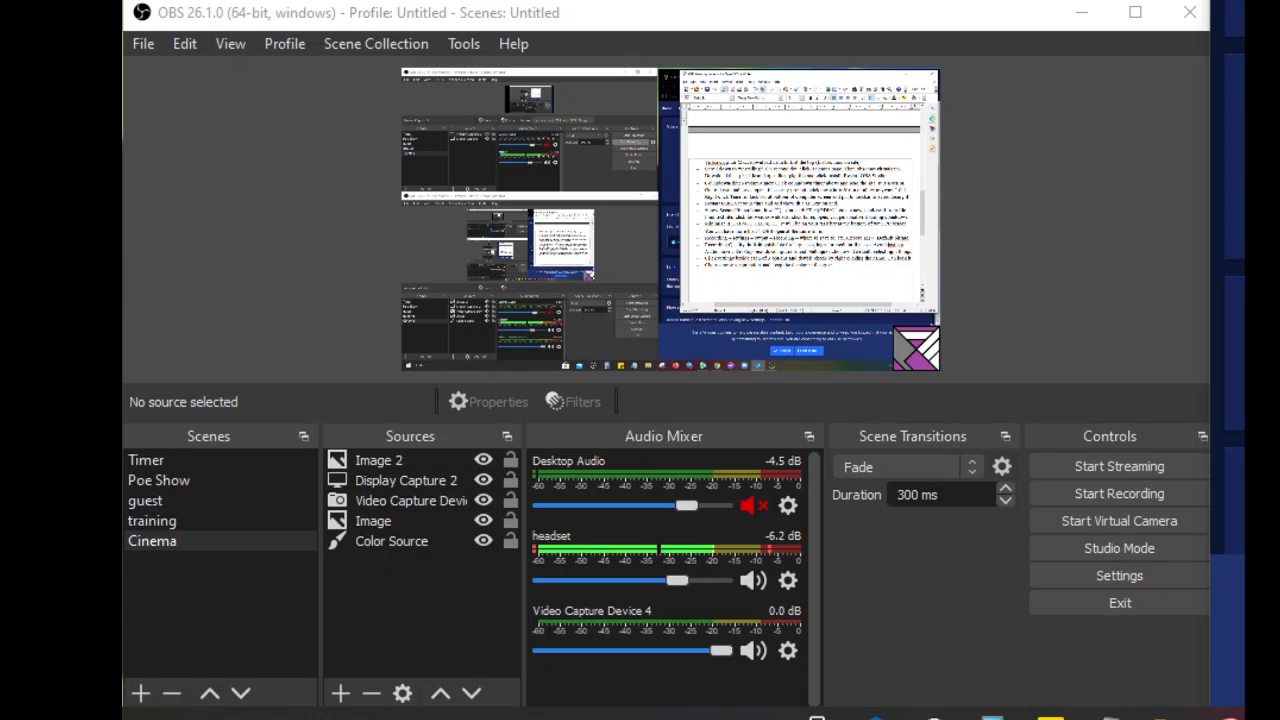
key("alt+Tab")
scroll(1228, 300, "down", 2)
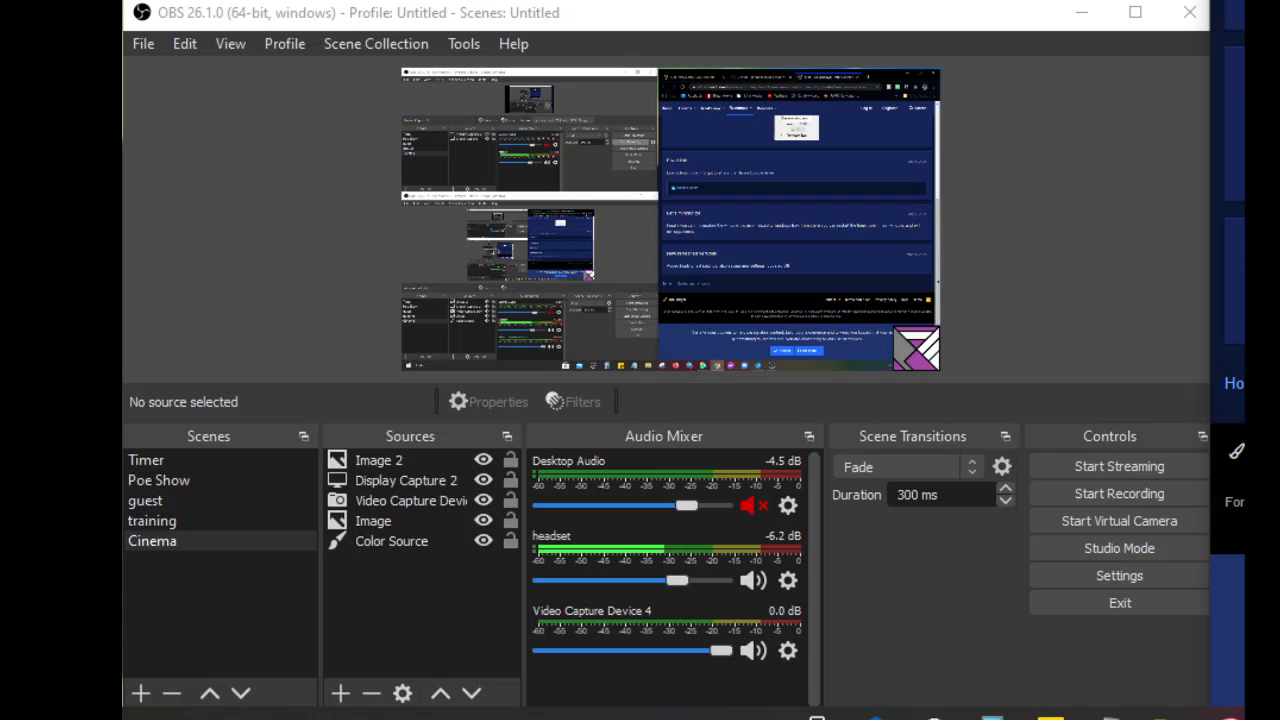
- Open the shared file's download page in the browser, and check the taskbar options of Stream Timer
scroll(797, 220, "up", 5)
scroll(797, 220, "up", 2)
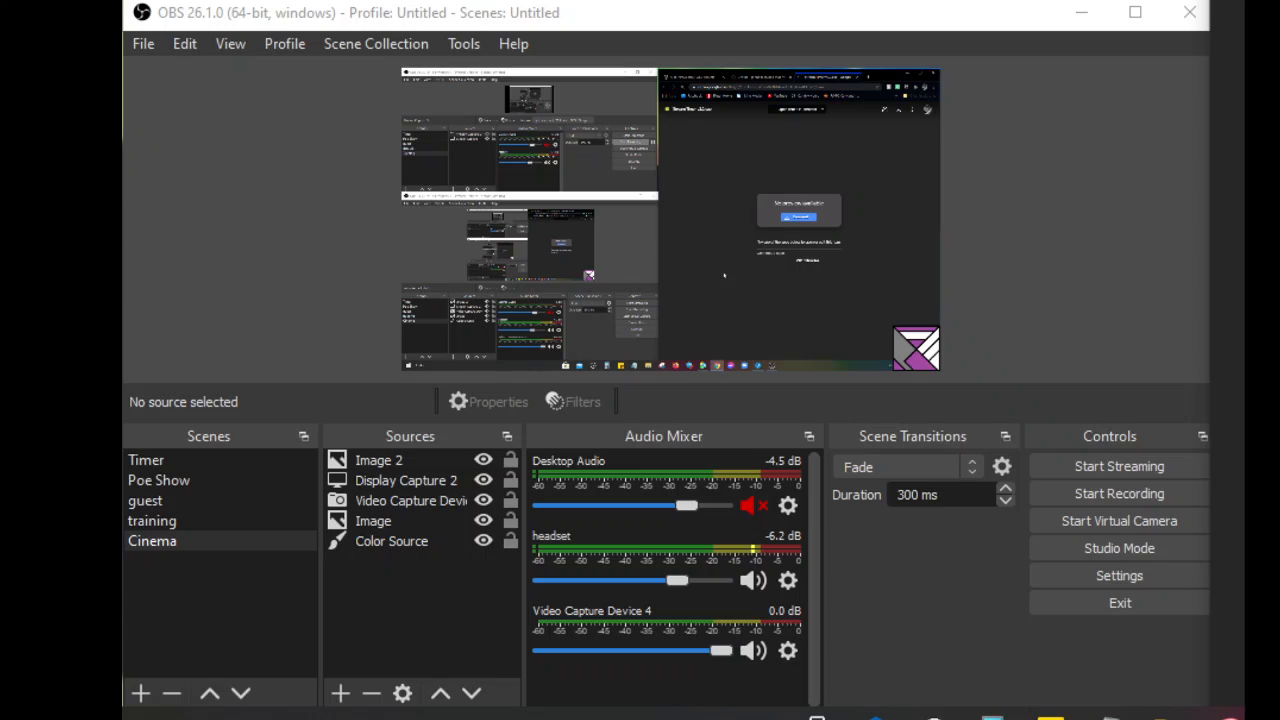
left_click(798, 220)
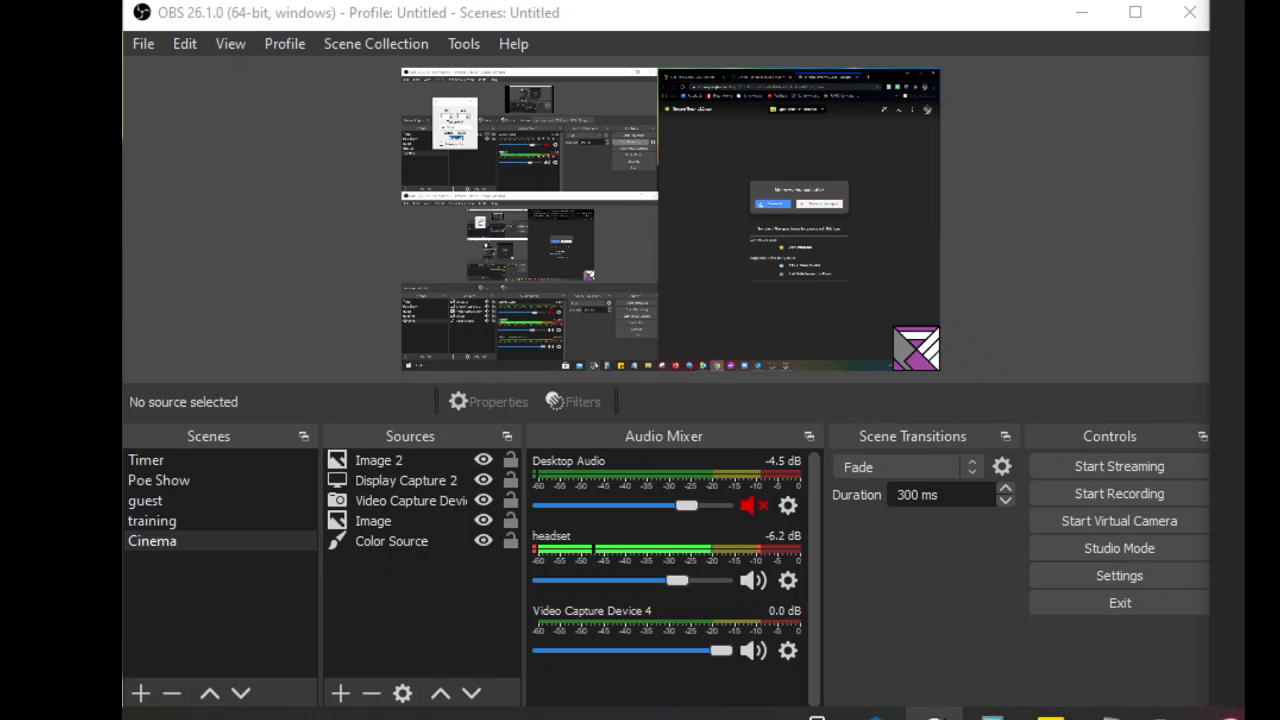
right_click(933, 717)
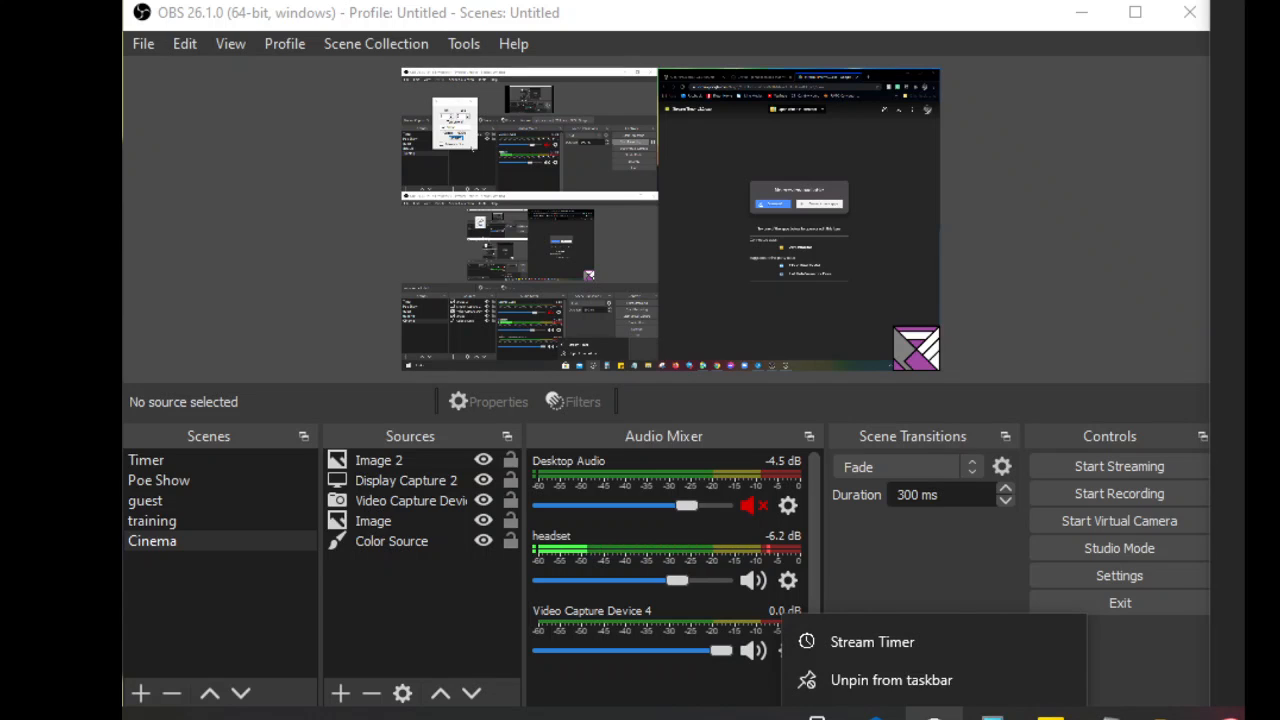
key("Escape")
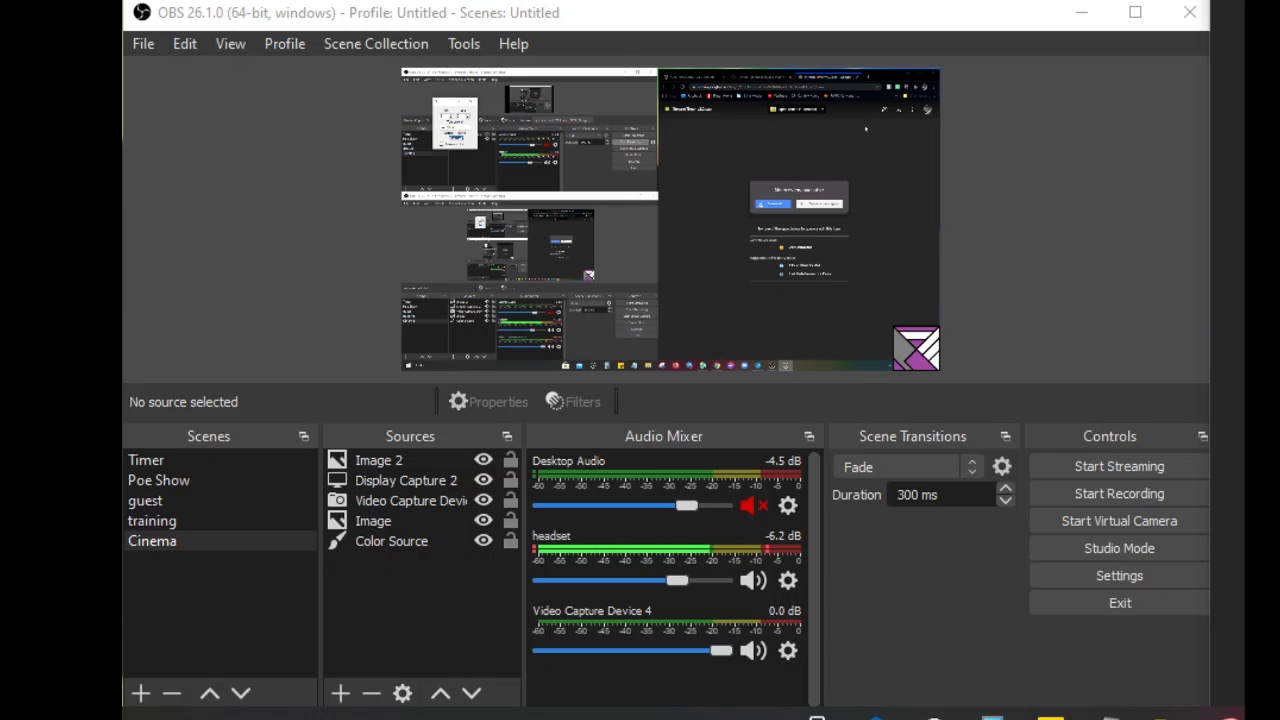
- Return to OBS, hide the Display Capture 2 source in the Cinema scene, and view the Timer scene
key("alt+Tab")
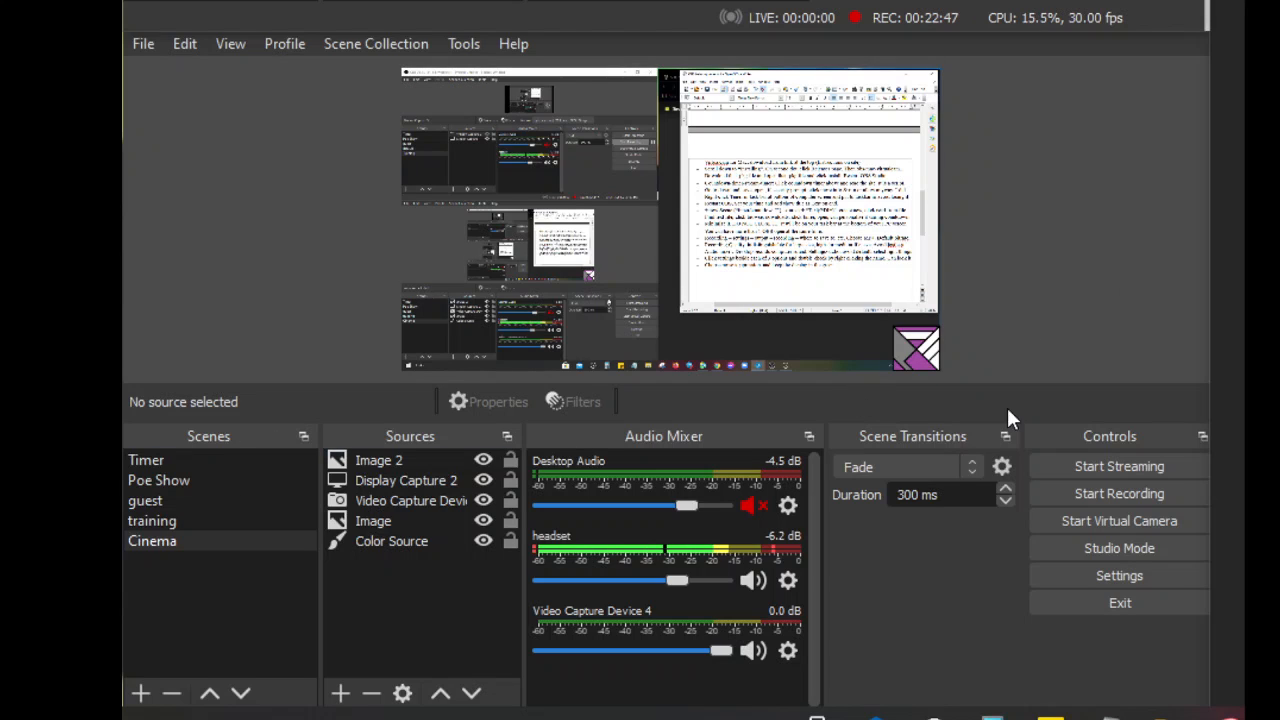
left_click(1090, 296)
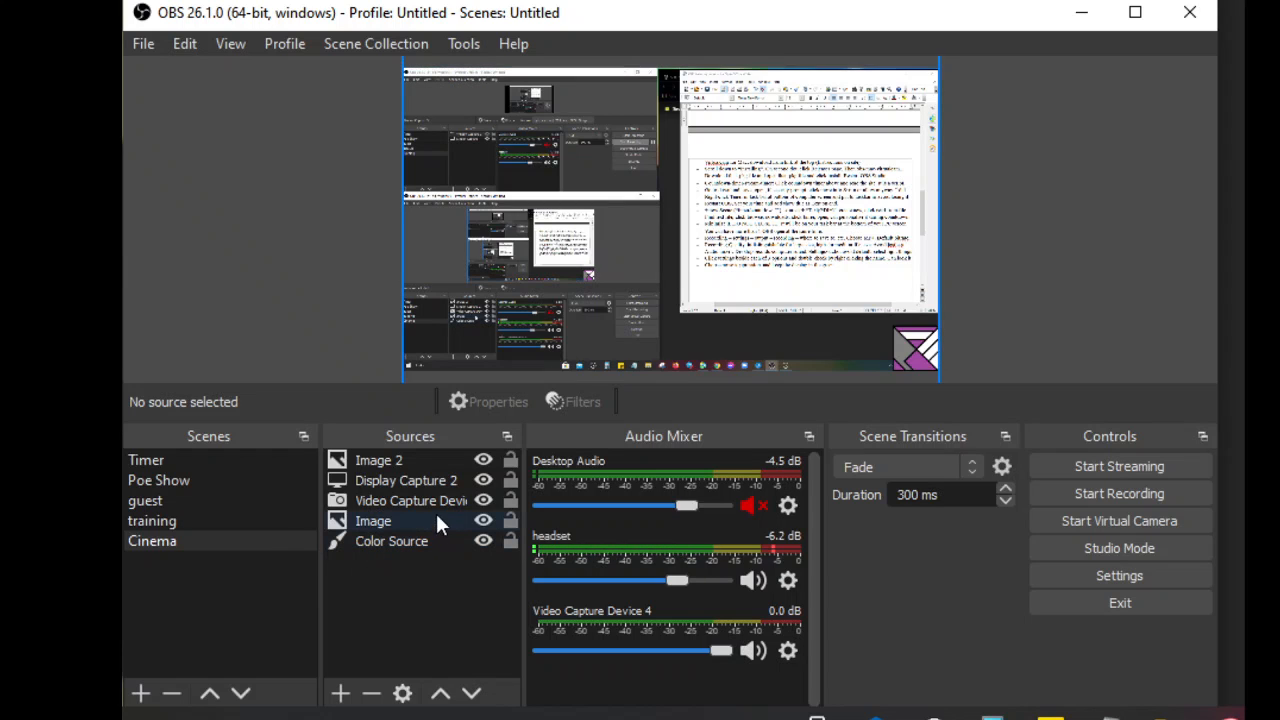
left_click(483, 481)
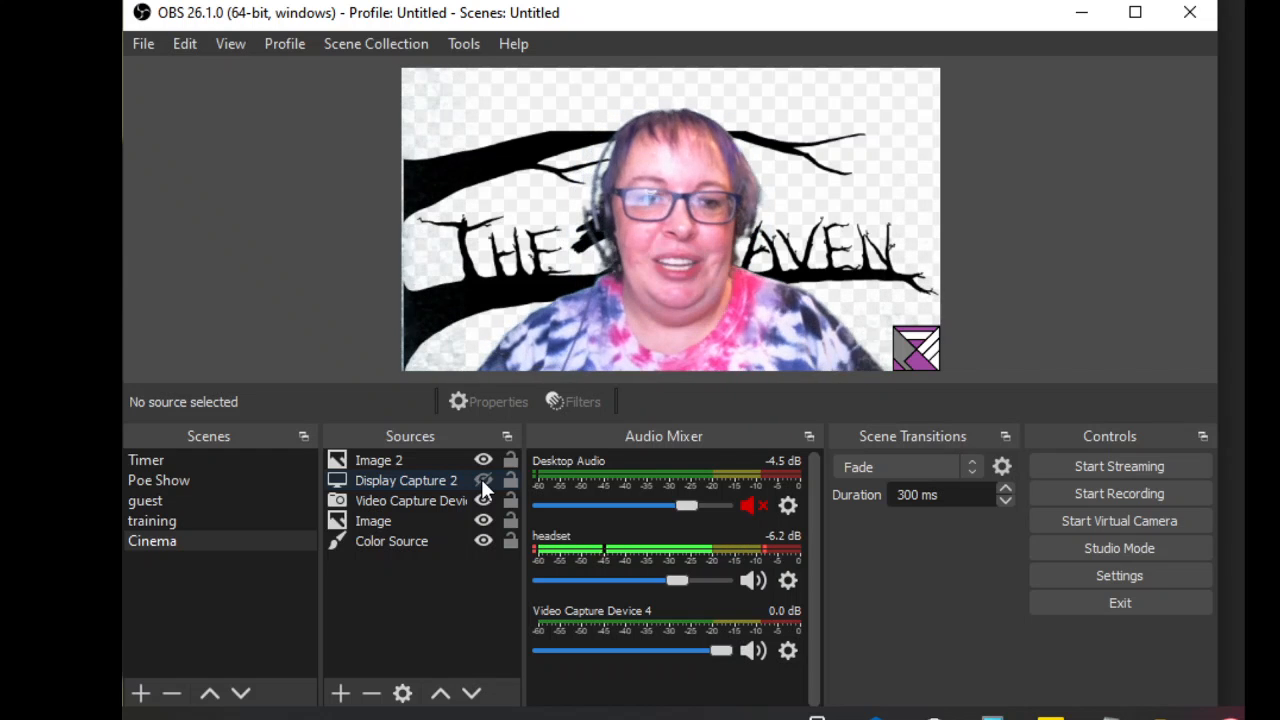
left_click(162, 463)
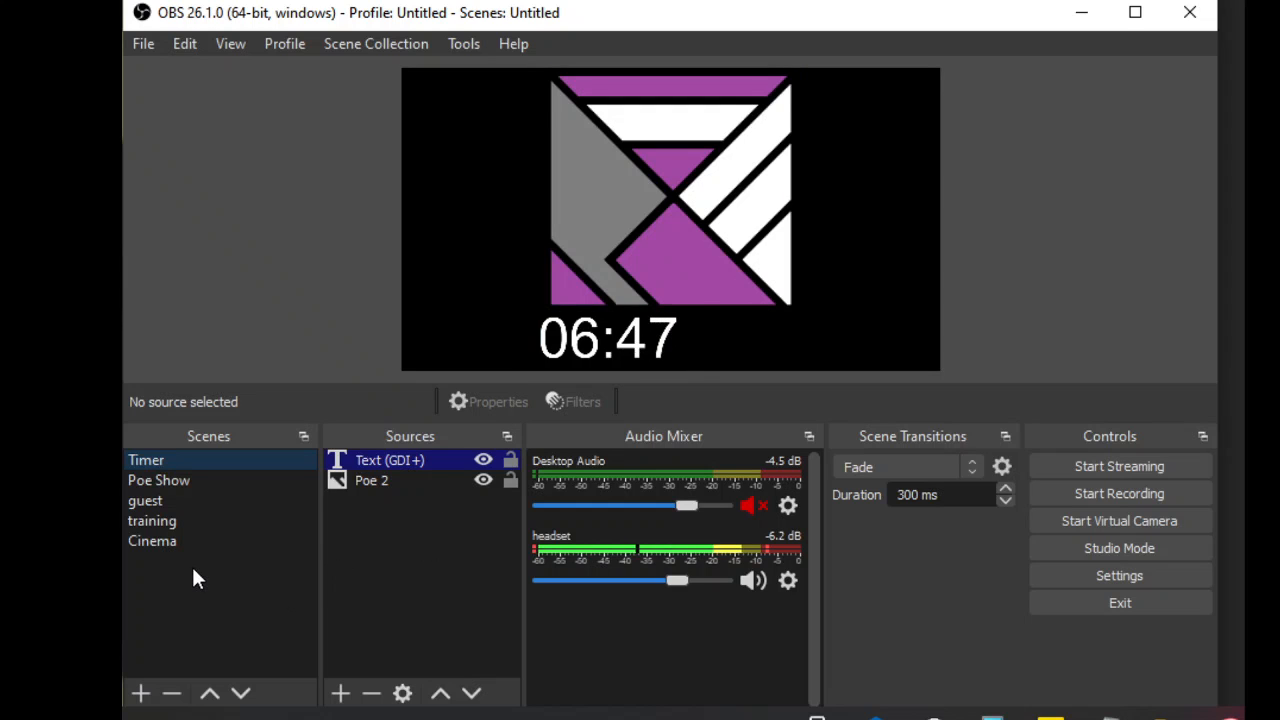
- Add a new scene named test
left_click(141, 694)
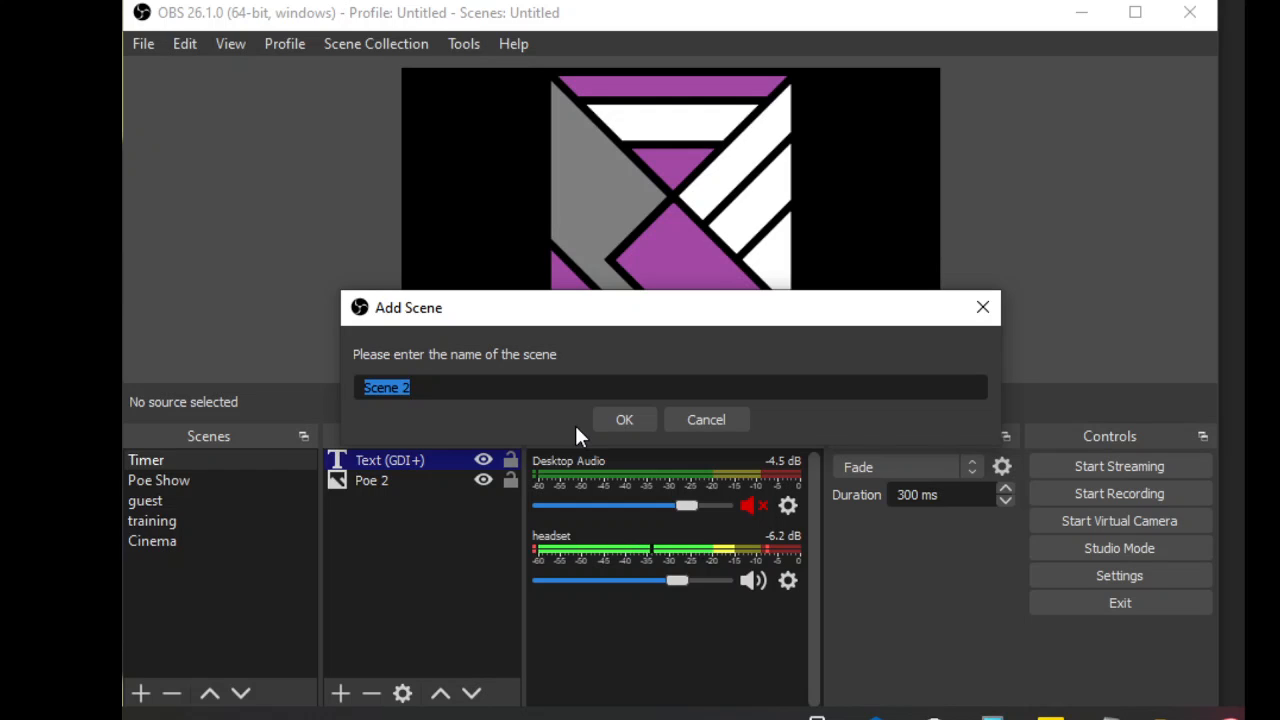
type("test")
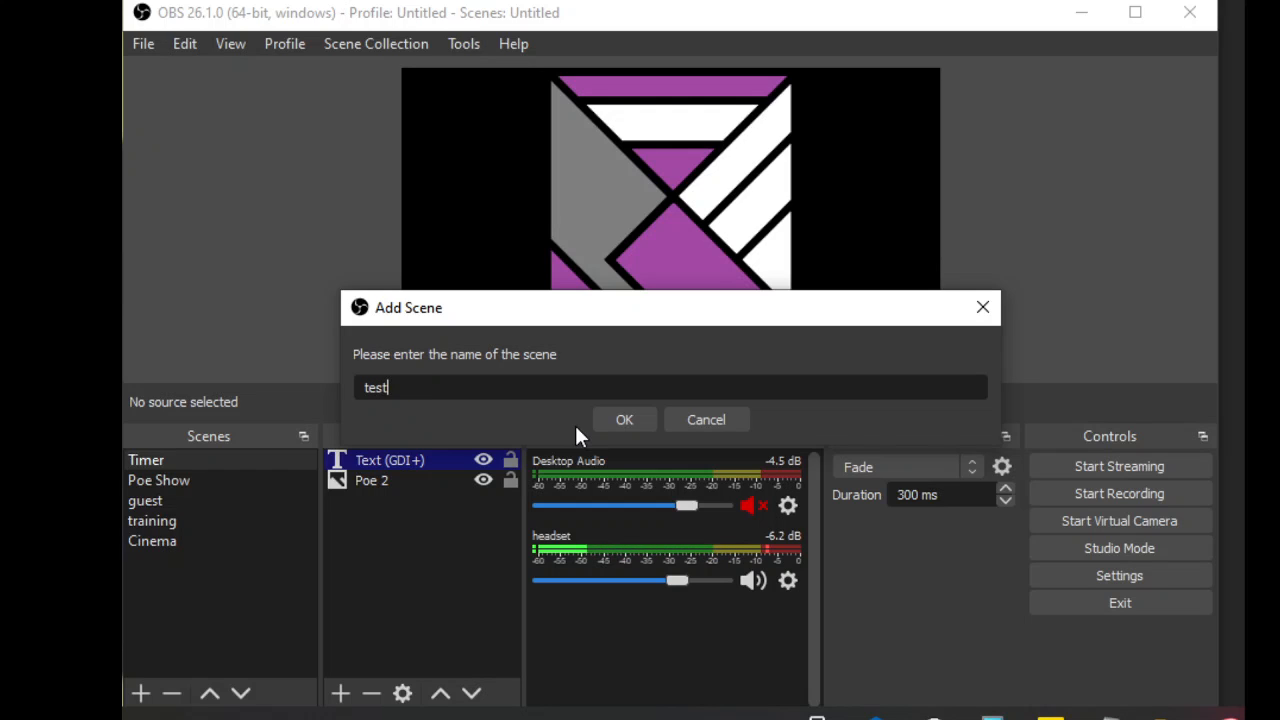
left_click(620, 422)
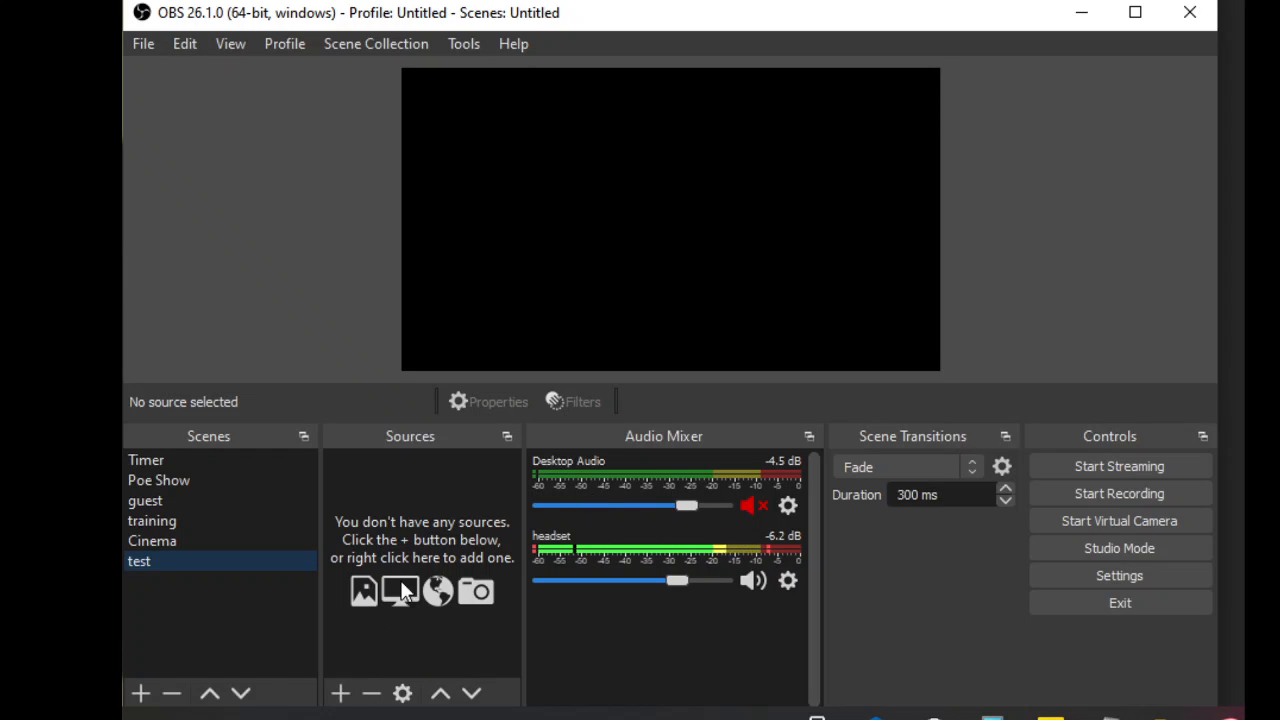
- Add a new Text (GDI+) source to the test scene under its default name and set it to read from a file
left_click(340, 693)
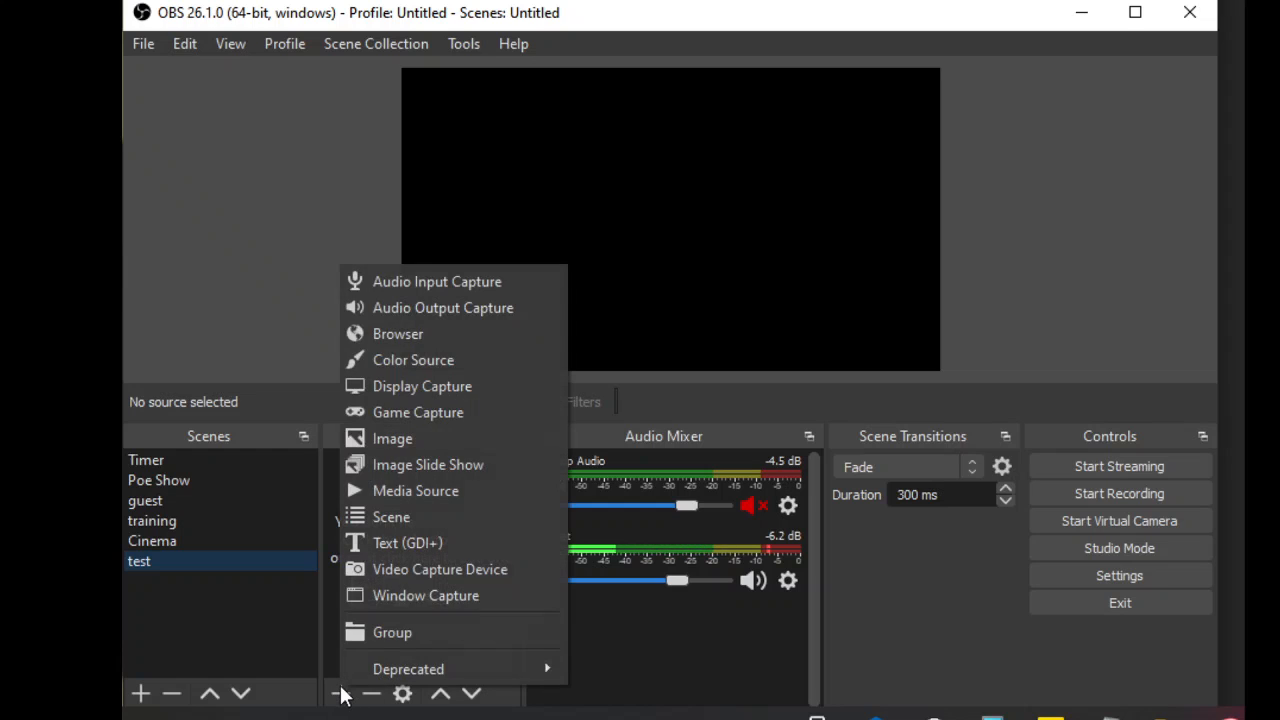
left_click(442, 546)
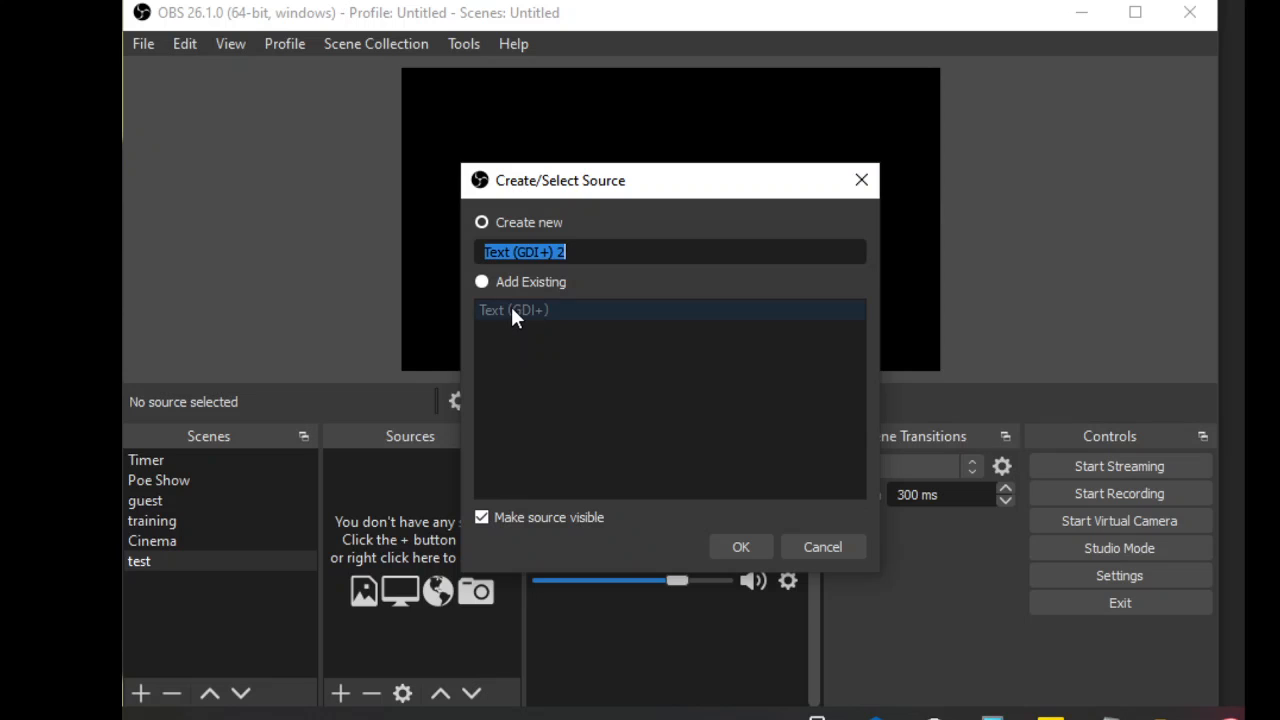
left_click(729, 548)
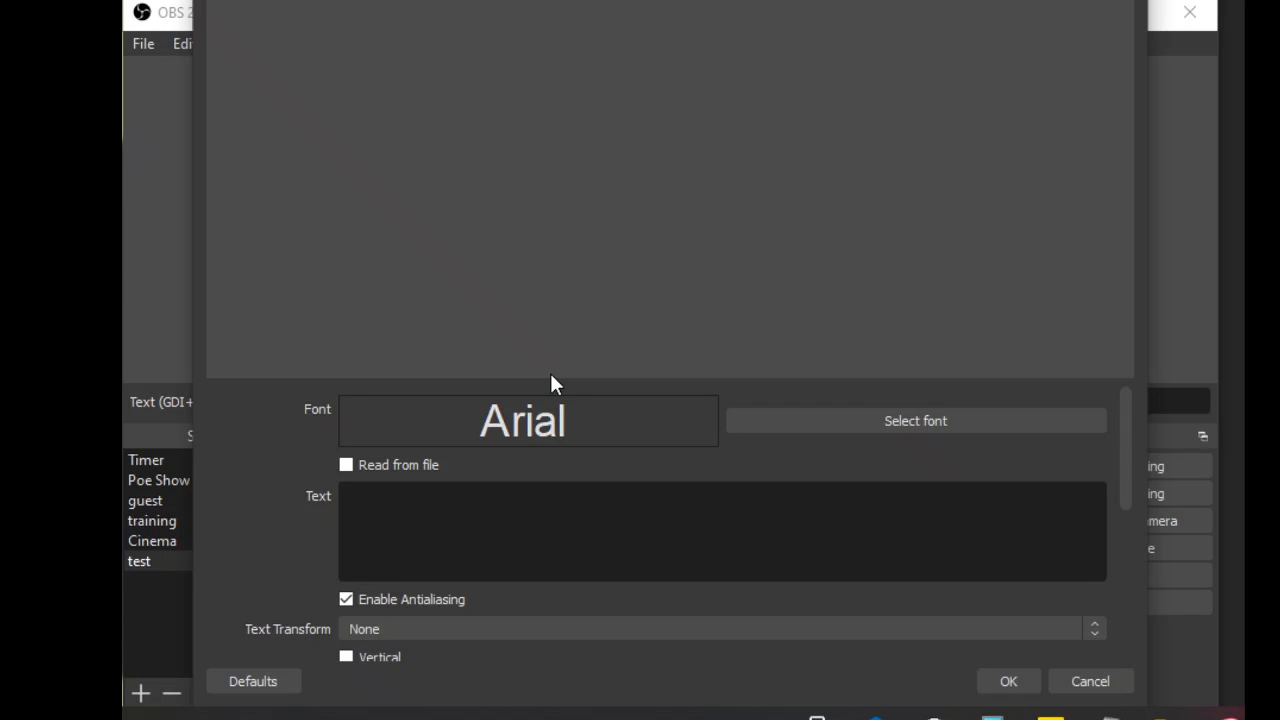
left_click(345, 466)
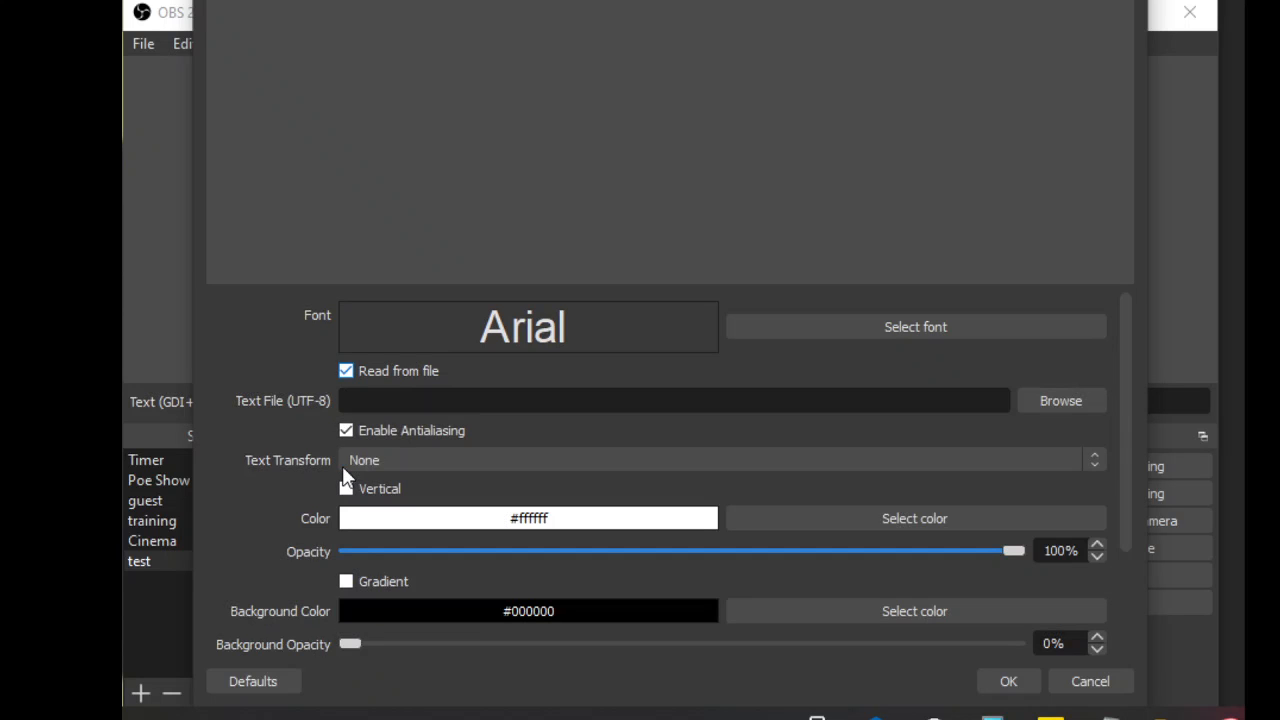
- Set the text source's font to Comic Sans MS
left_click(803, 326)
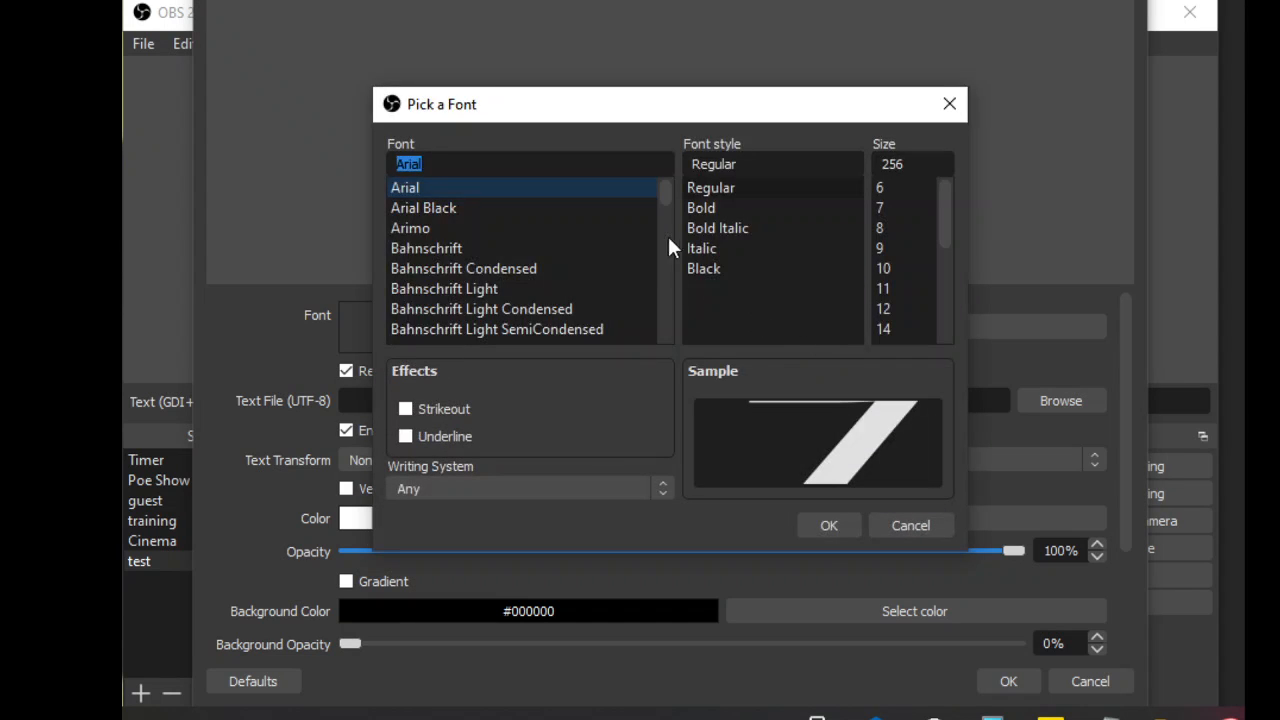
left_click_drag(665, 188, 660, 205)
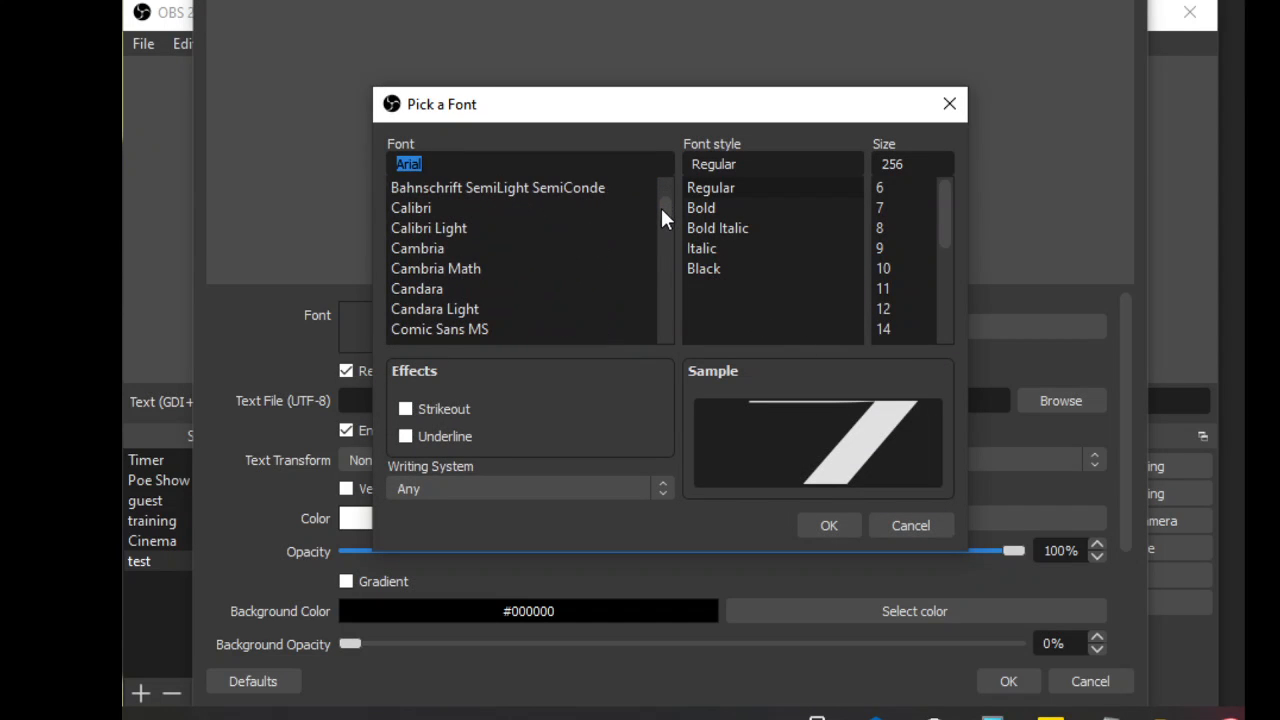
left_click(469, 328)
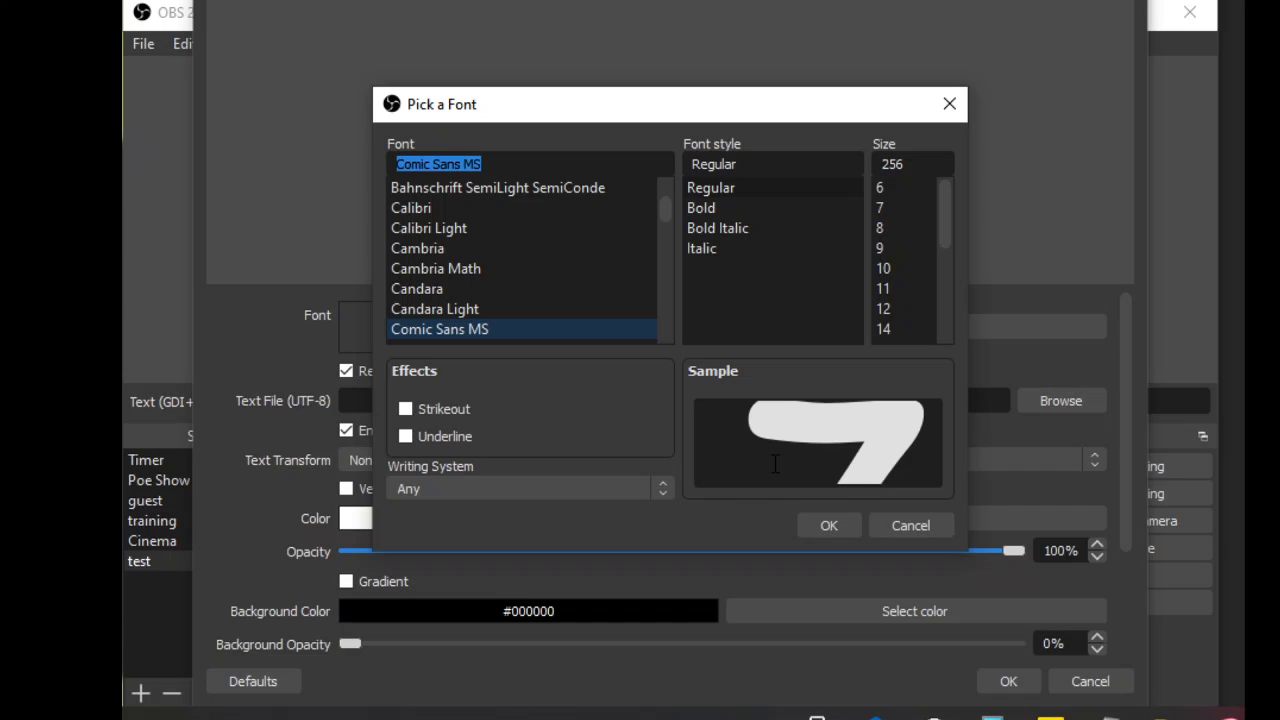
left_click(820, 528)
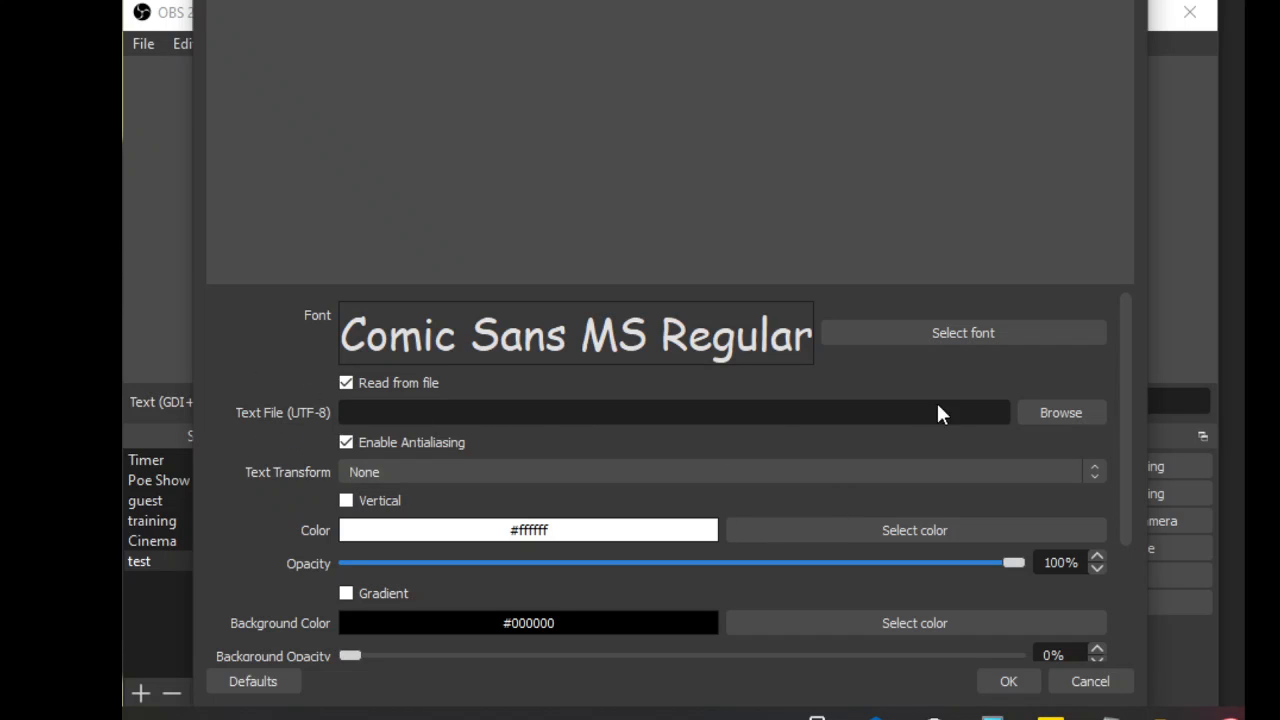
- Use the Timer text file from the Downloads folder as the text source's file and confirm its properties
left_click(1062, 413)
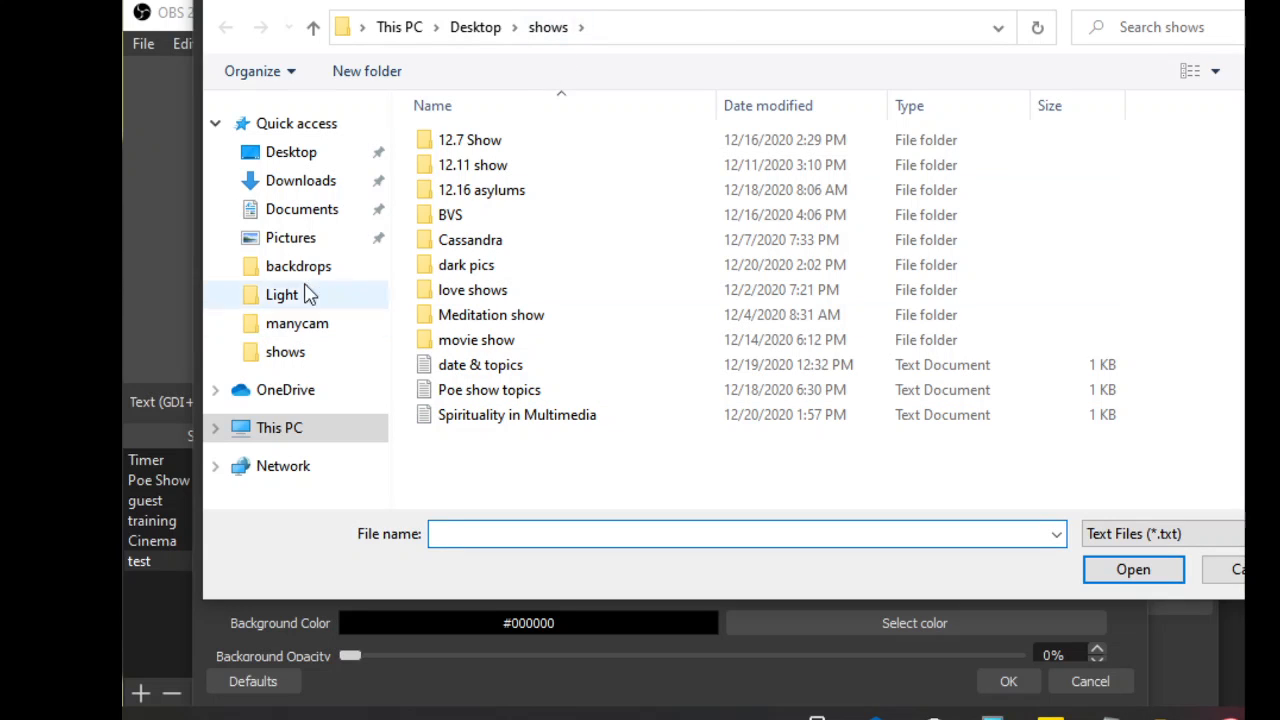
left_click(299, 190)
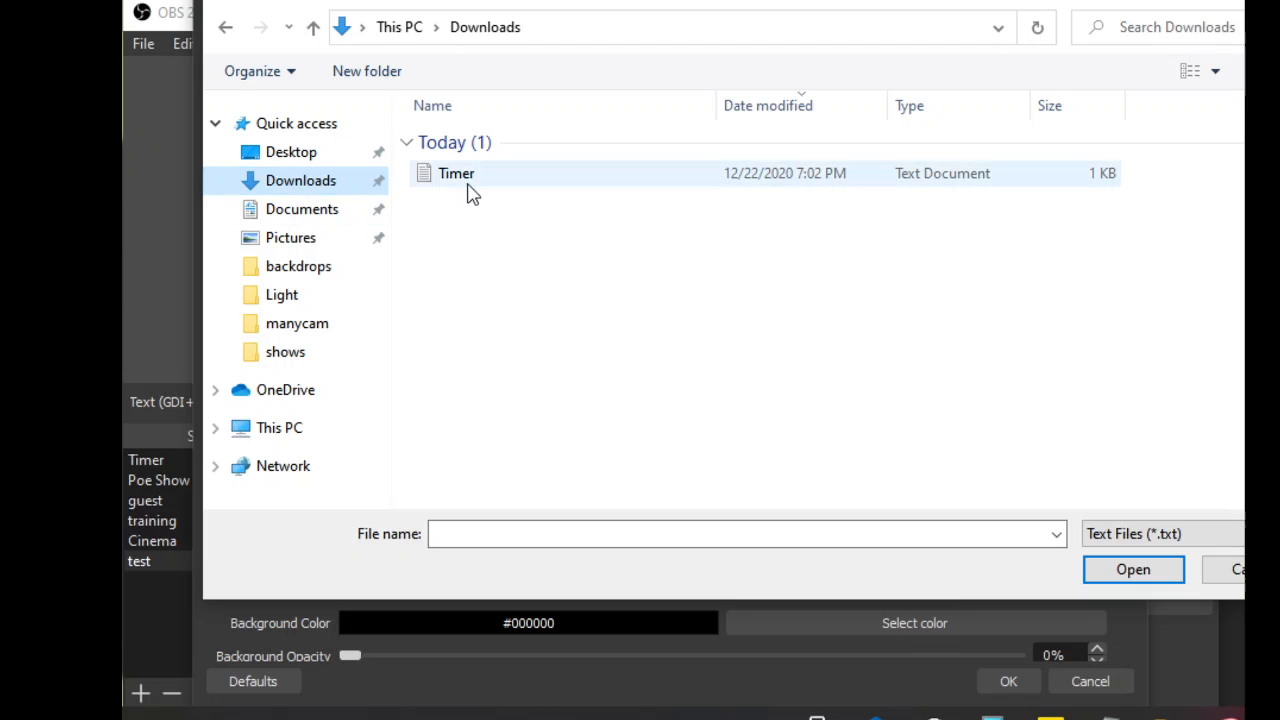
left_click(468, 191)
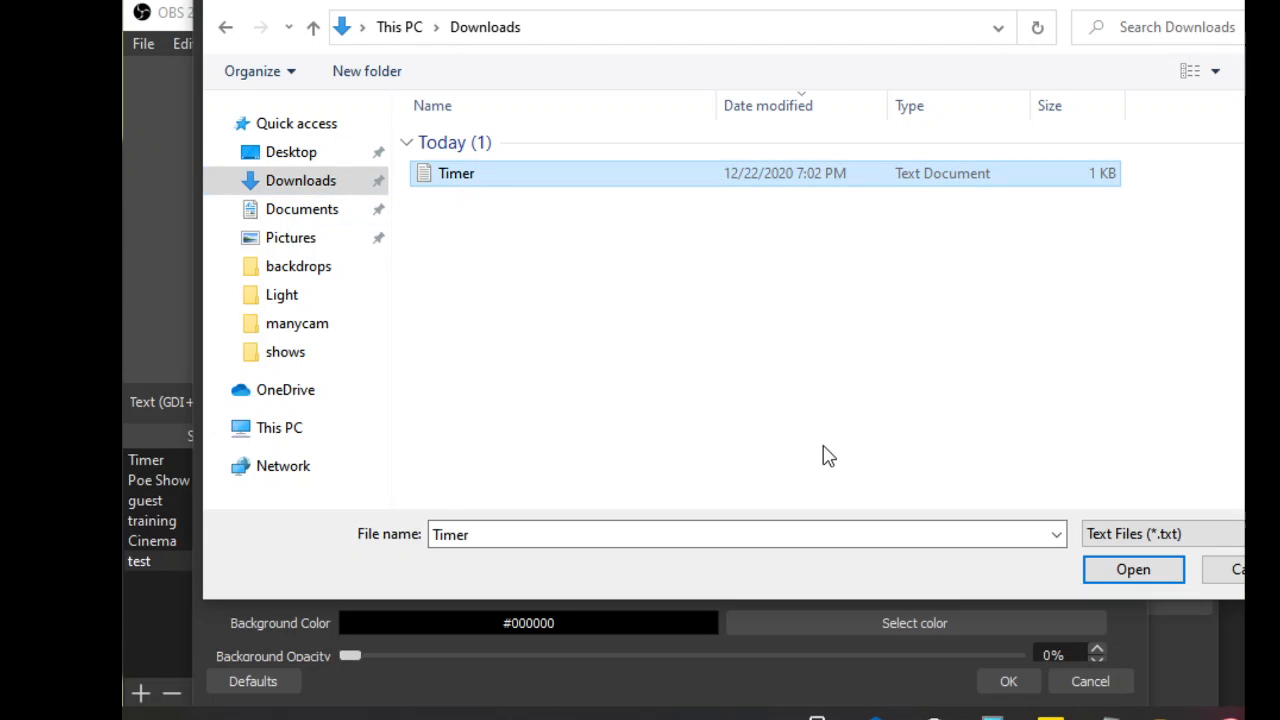
left_click(1148, 570)
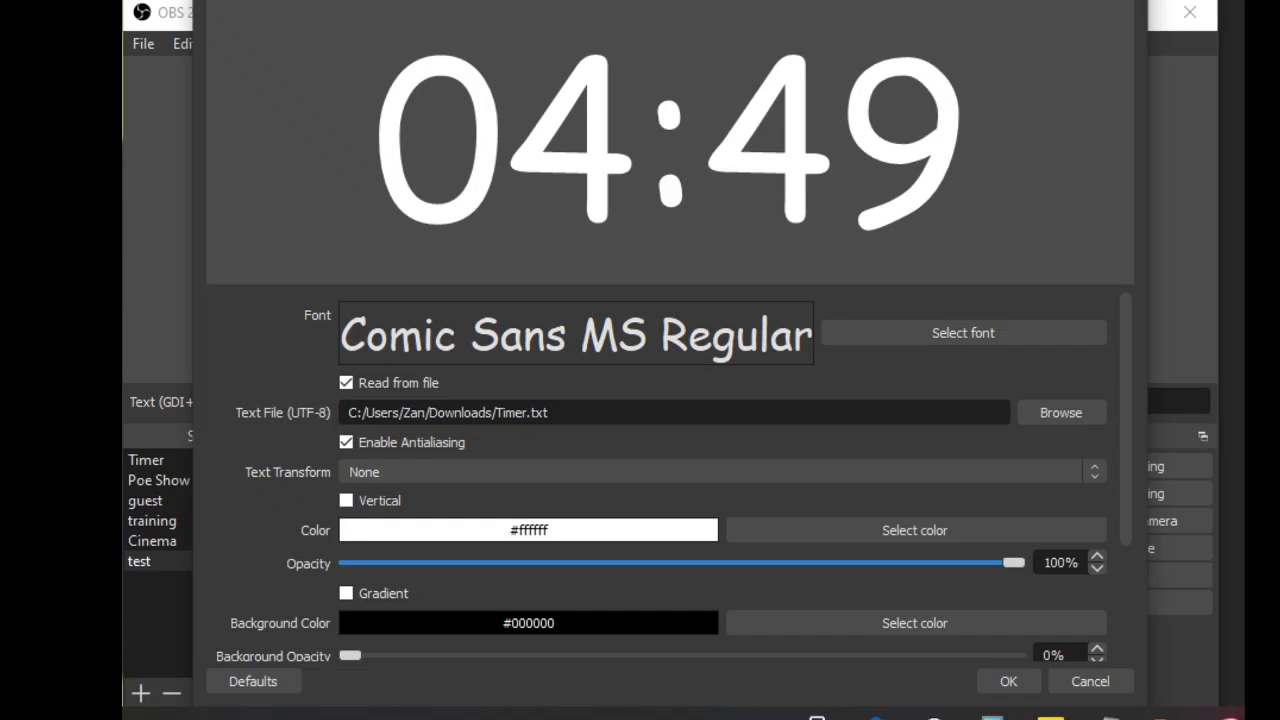
left_click_drag(771, 0, 799, 0)
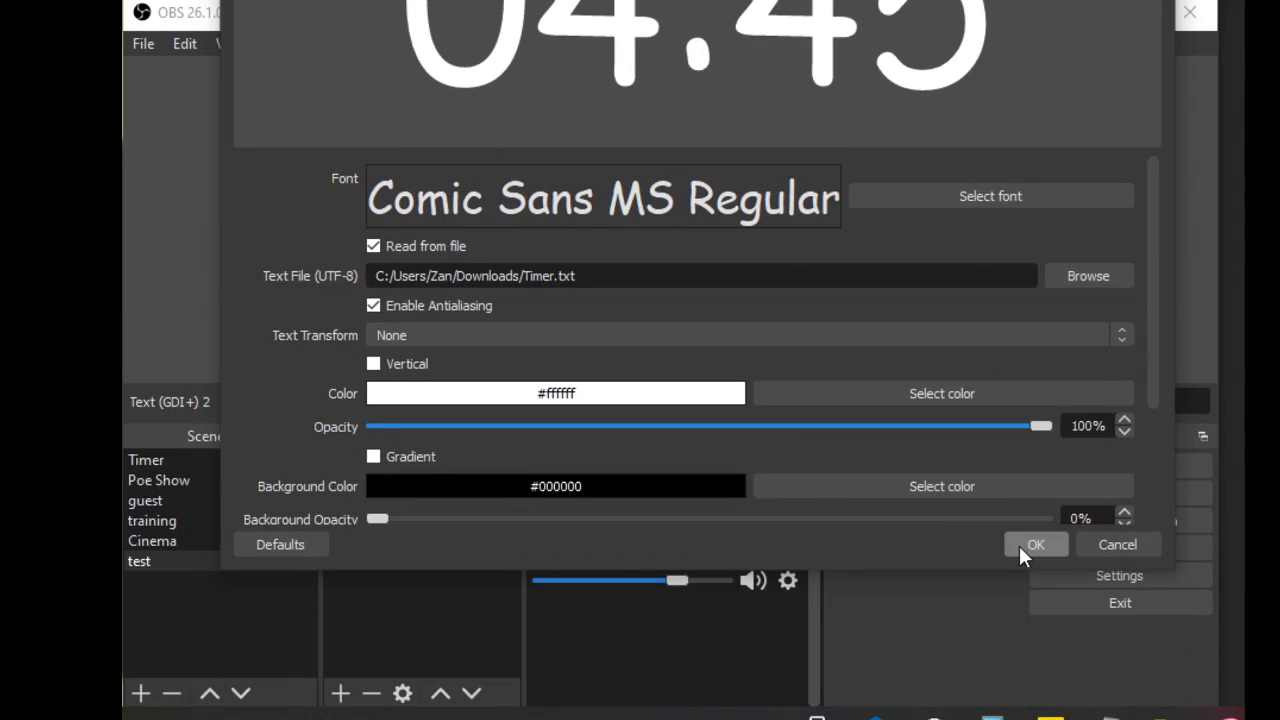
left_click(1020, 545)
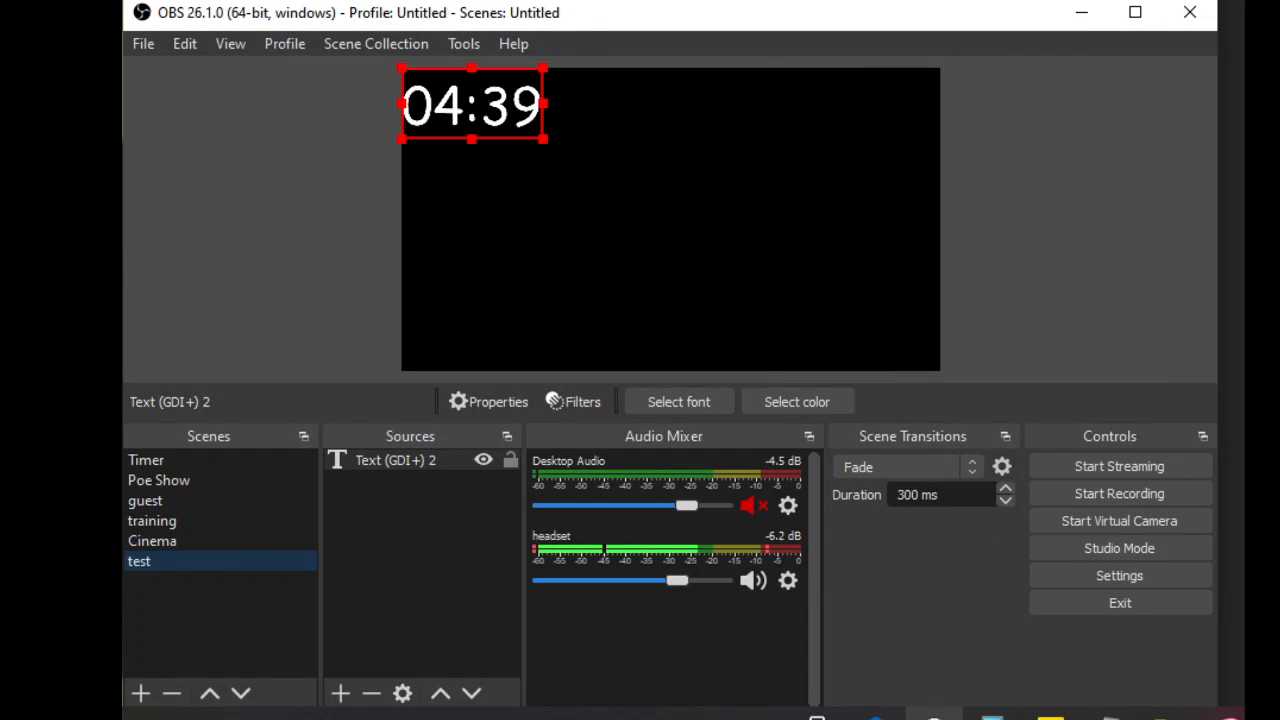
- Check the Stream Timer window, and enlarge the countdown text on the canvas to almost the full canvas width
left_click(934, 716)
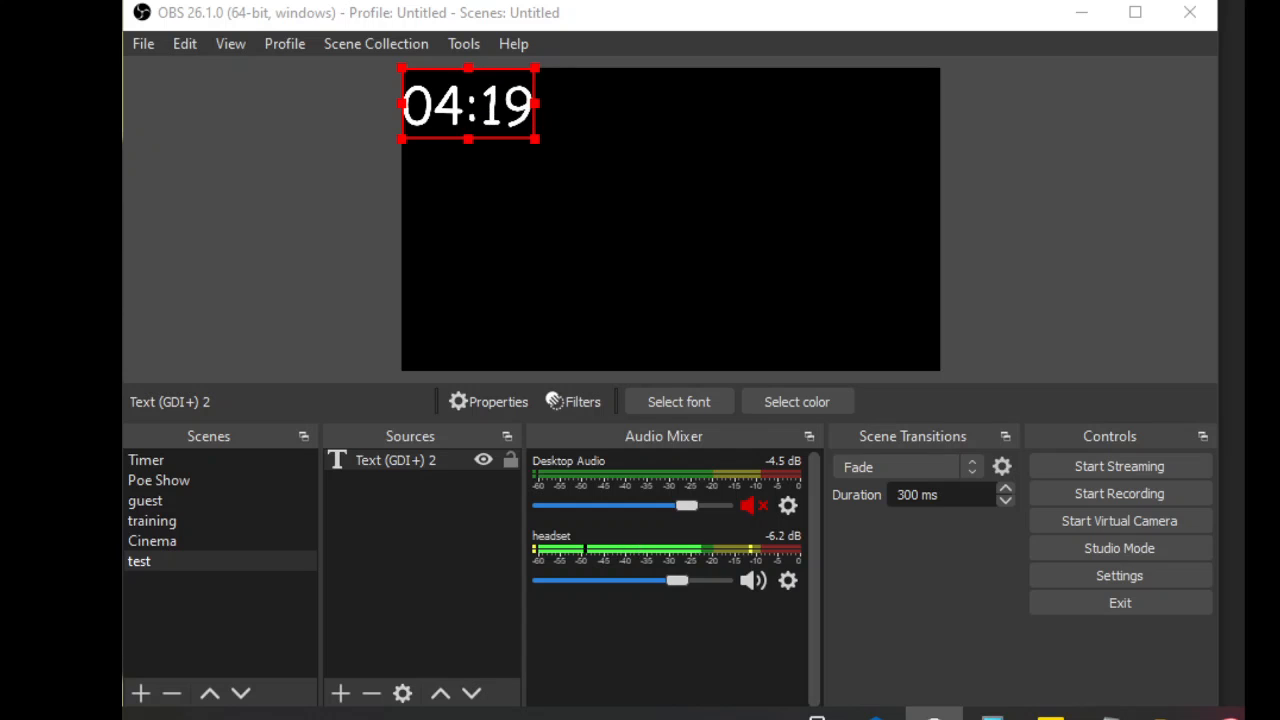
left_click(934, 715)
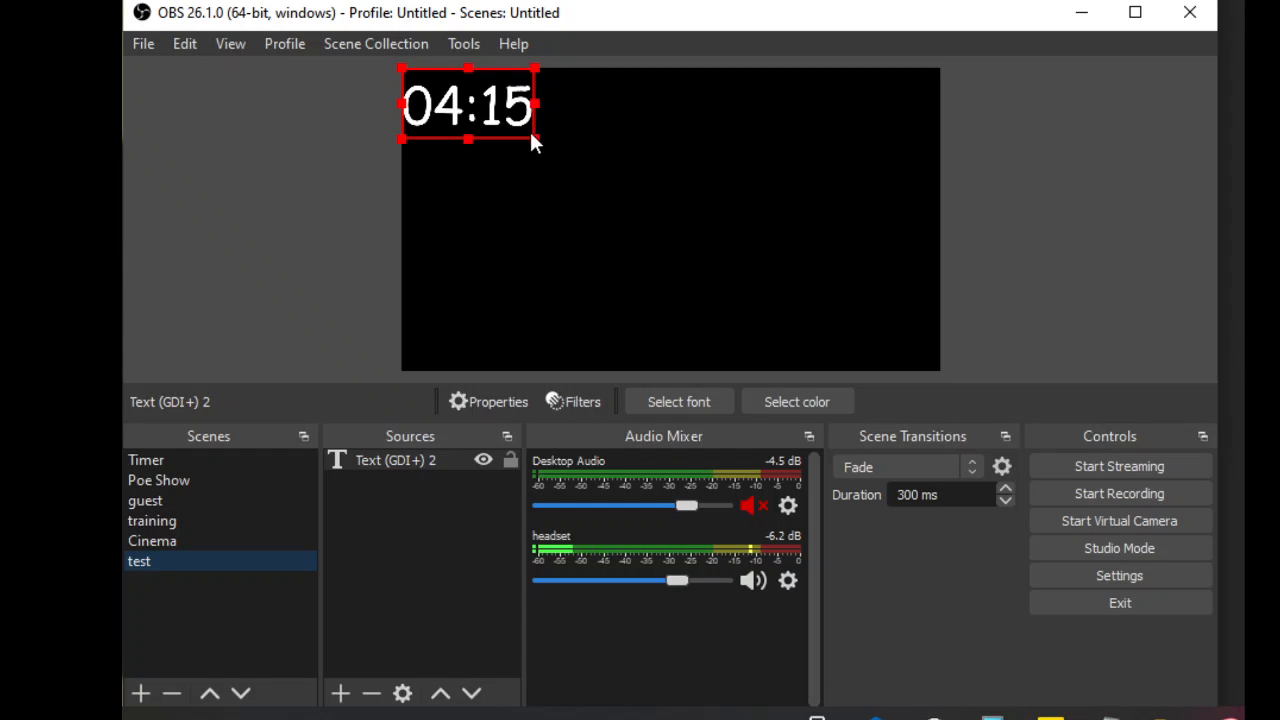
left_click_drag(539, 143, 918, 346)
left_click_drag(629, 294, 631, 297)
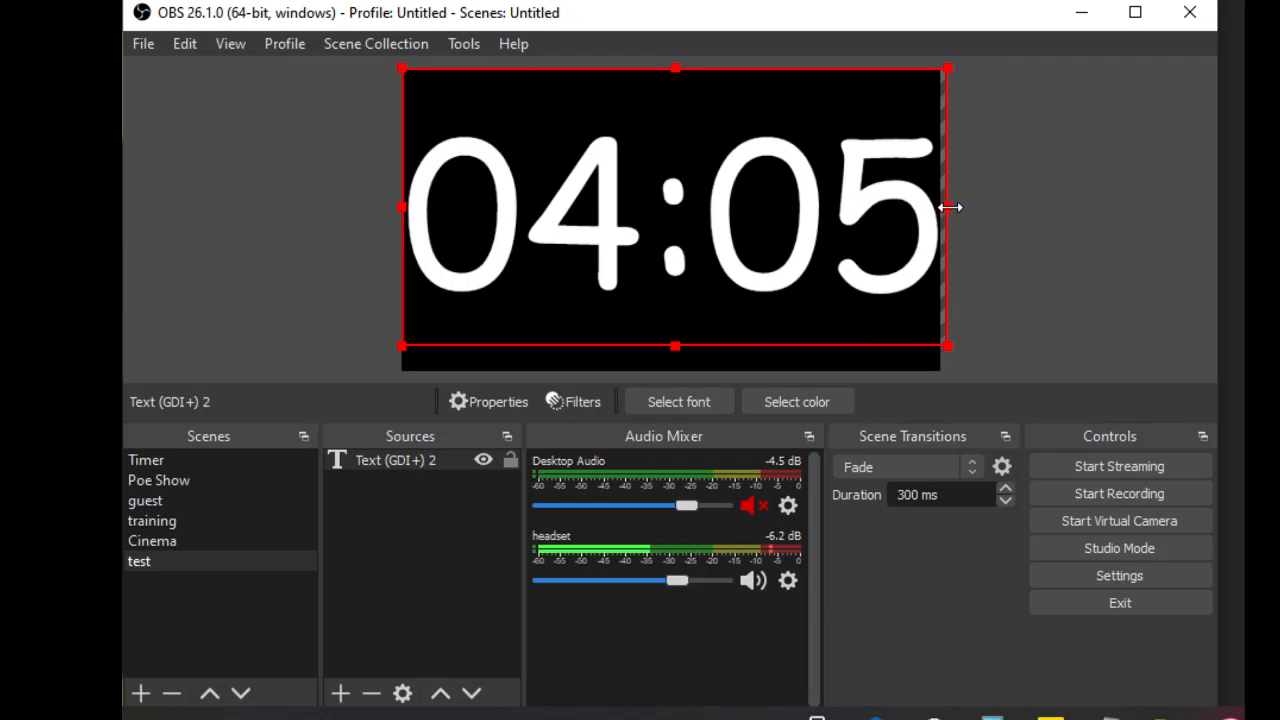
left_click_drag(949, 207, 870, 206)
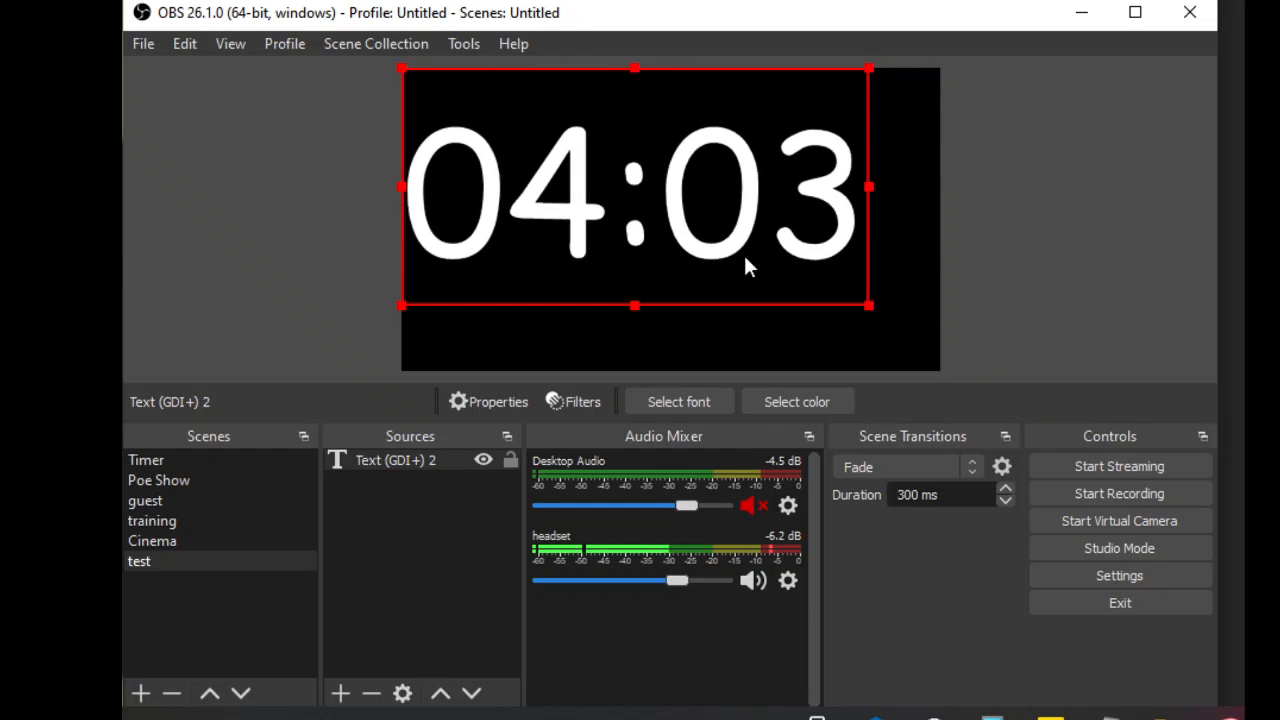
- Add a new Image source under its default name to the test scene, using the harvest moon picture from the backdrops folder
left_click(340, 695)
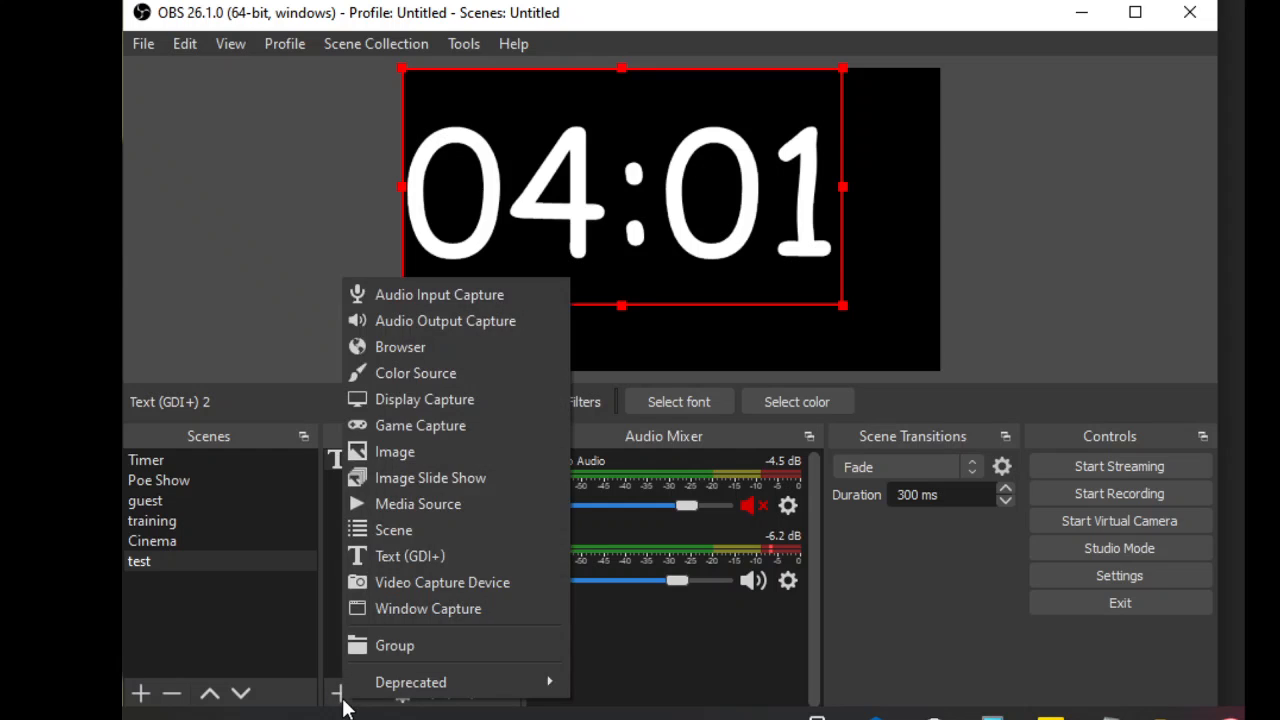
left_click(381, 449)
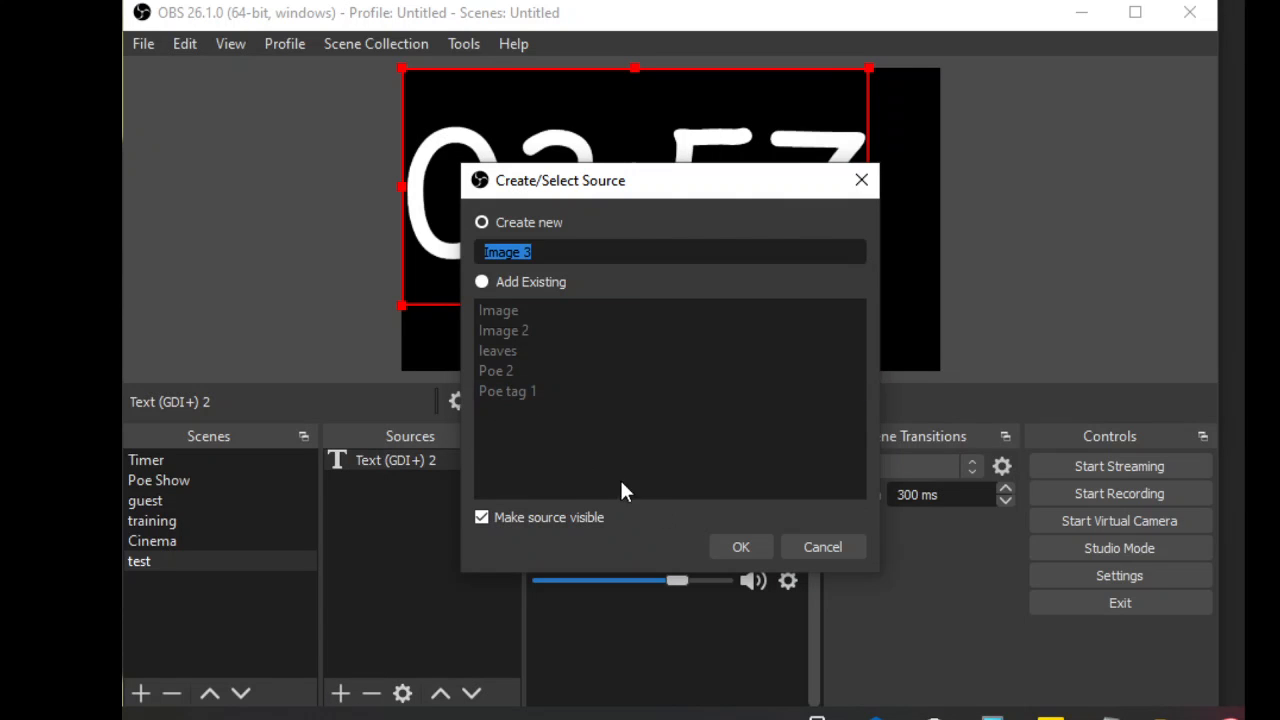
left_click(740, 547)
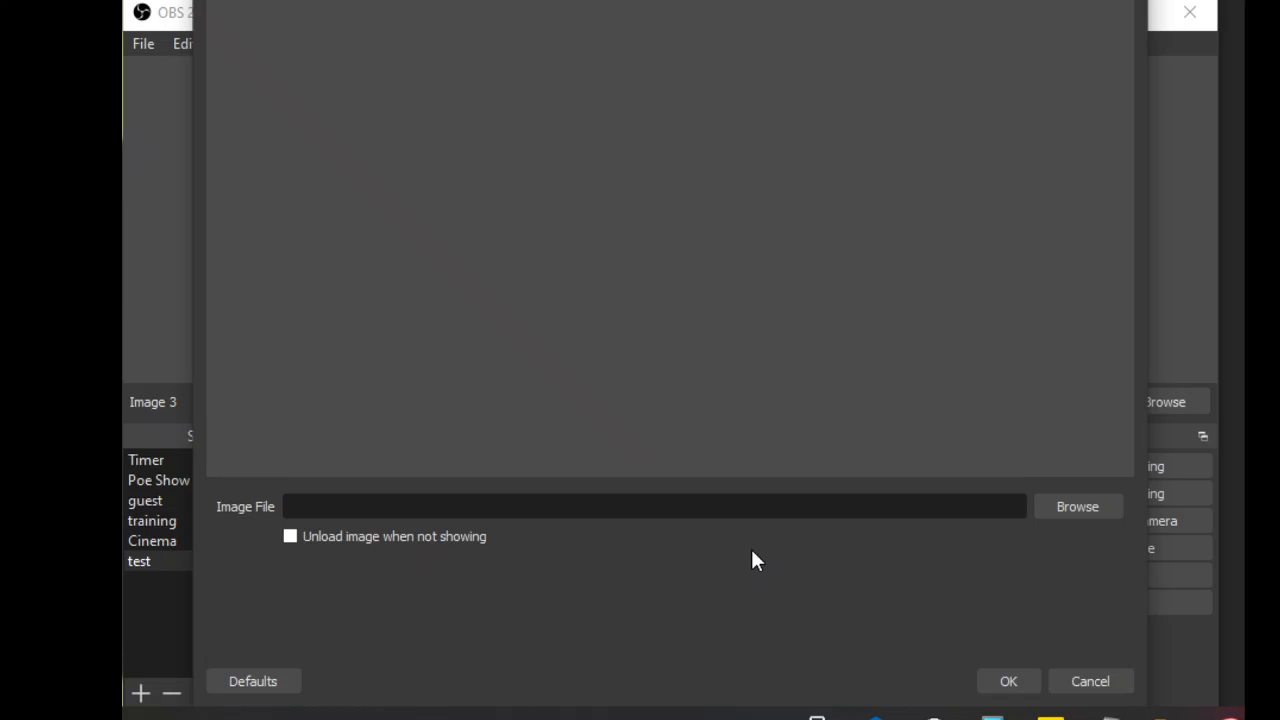
left_click(1046, 505)
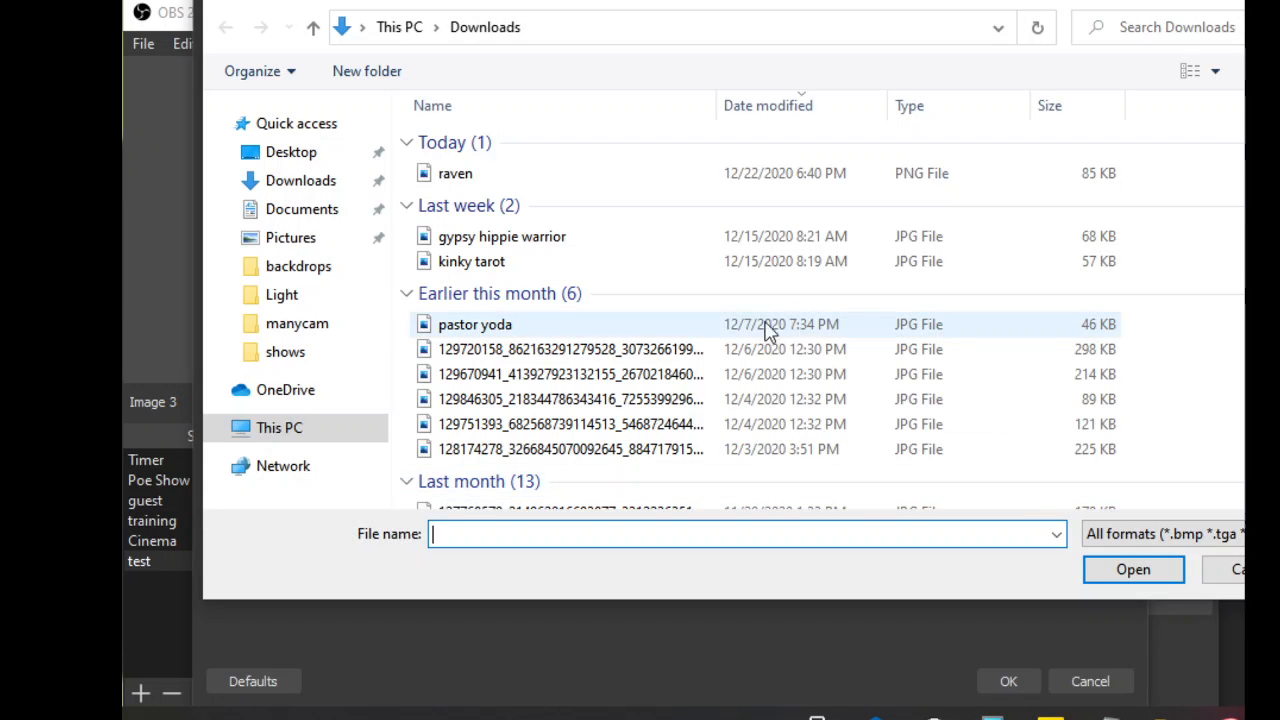
left_click(302, 269)
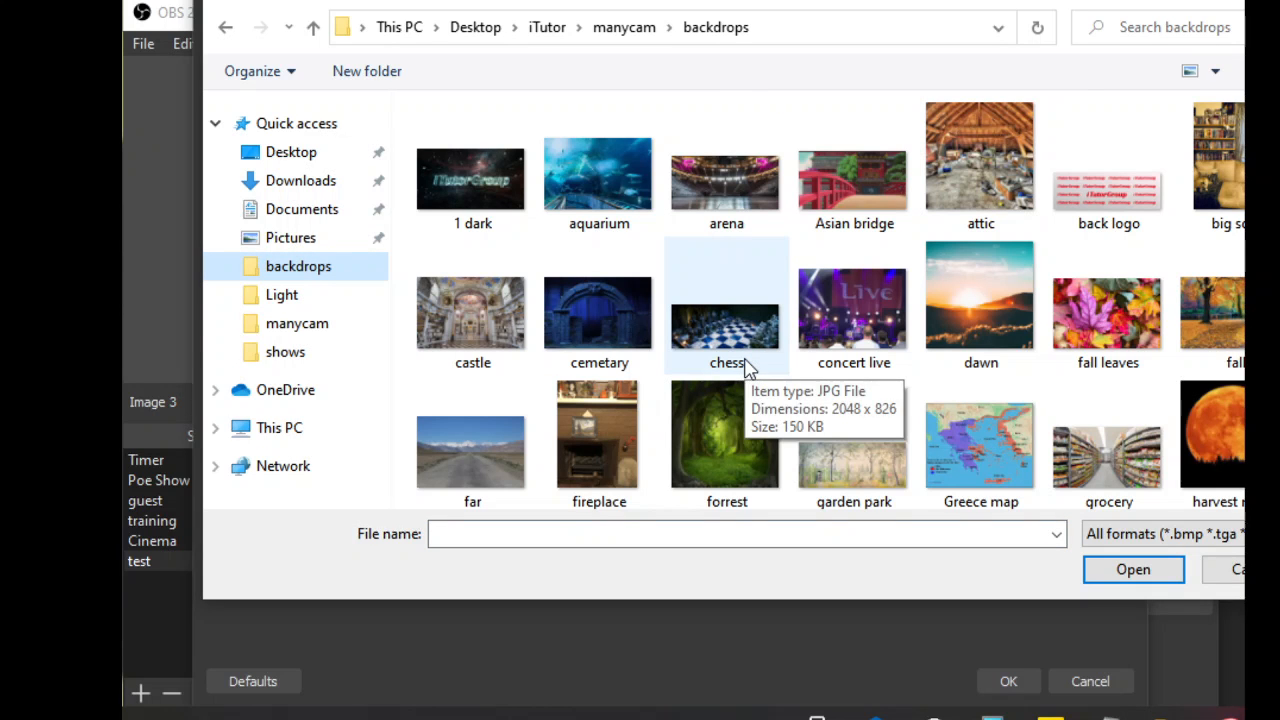
left_click(1200, 445)
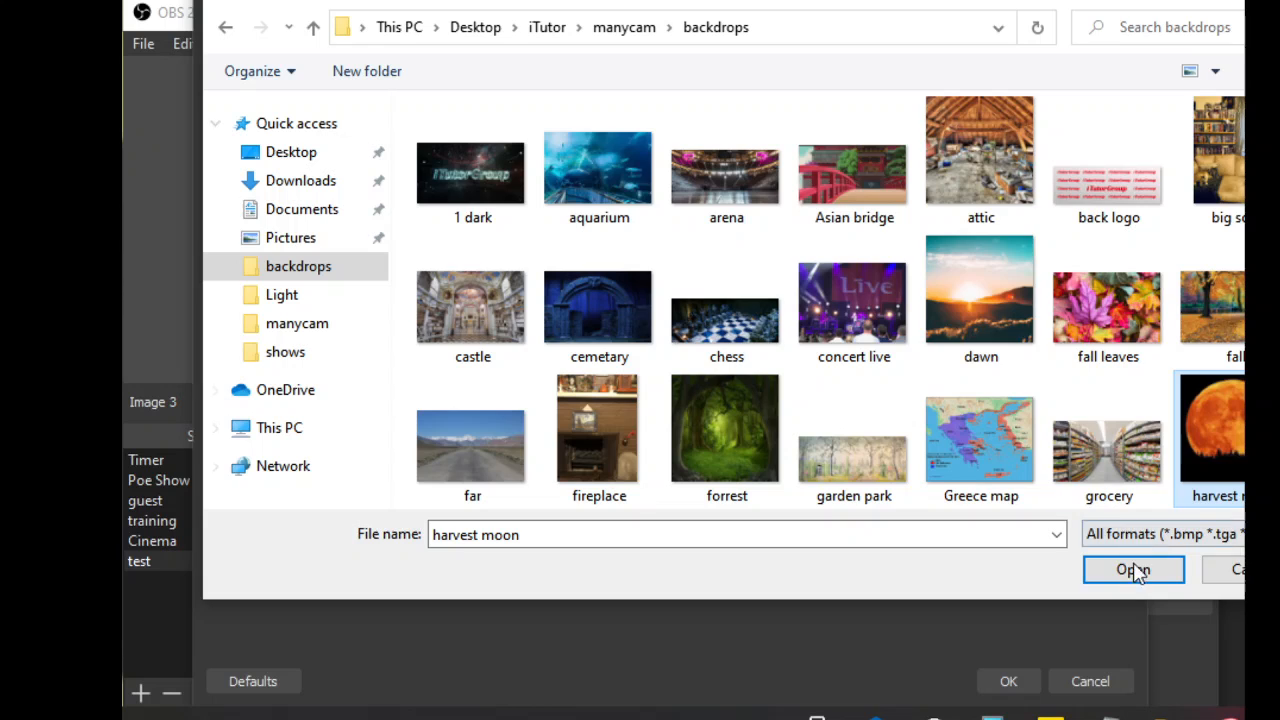
left_click(1134, 570)
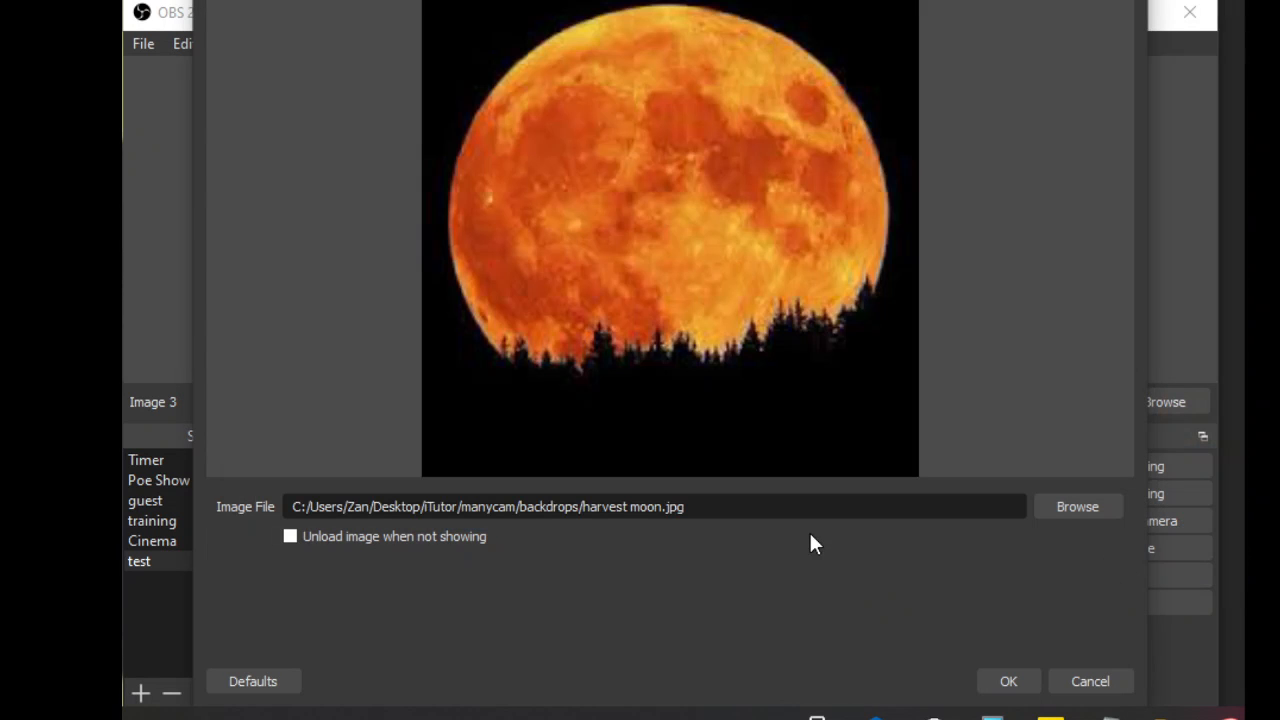
left_click(1005, 681)
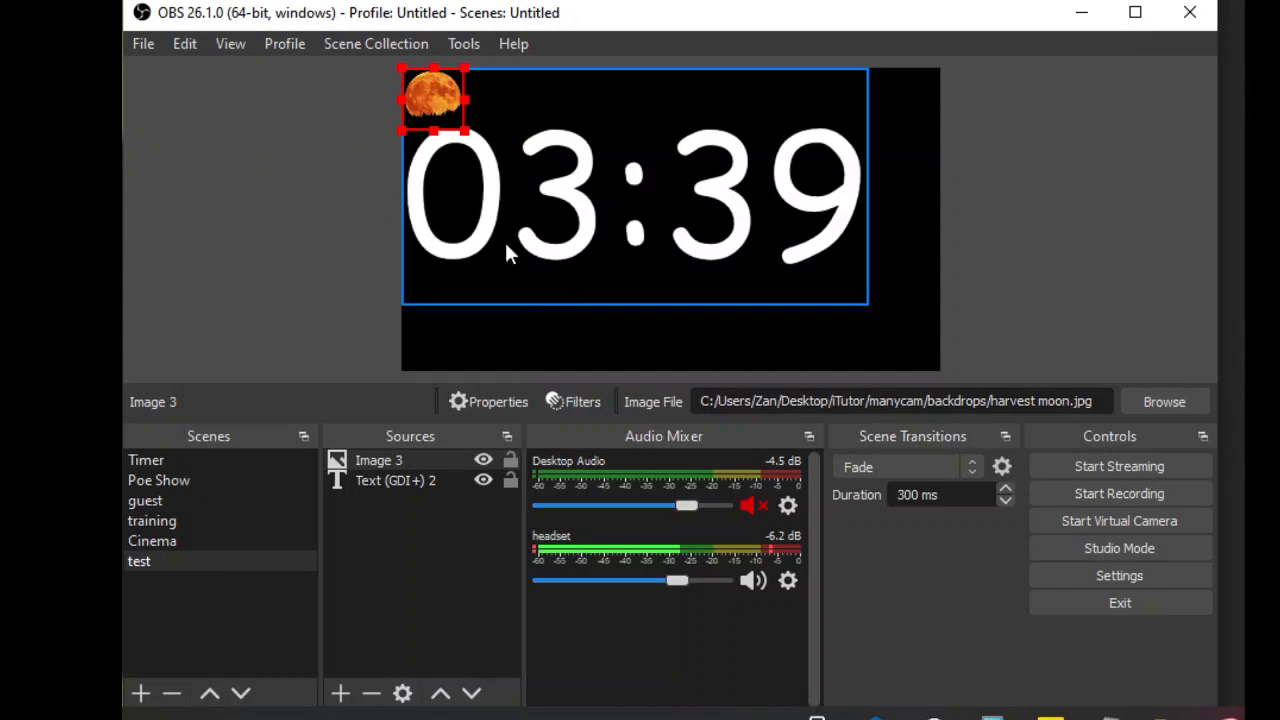
- Enlarge the harvest moon image to nearly the full canvas width and position it around the middle of the canvas
left_click_drag(465, 130, 757, 263)
left_click_drag(540, 229, 616, 227)
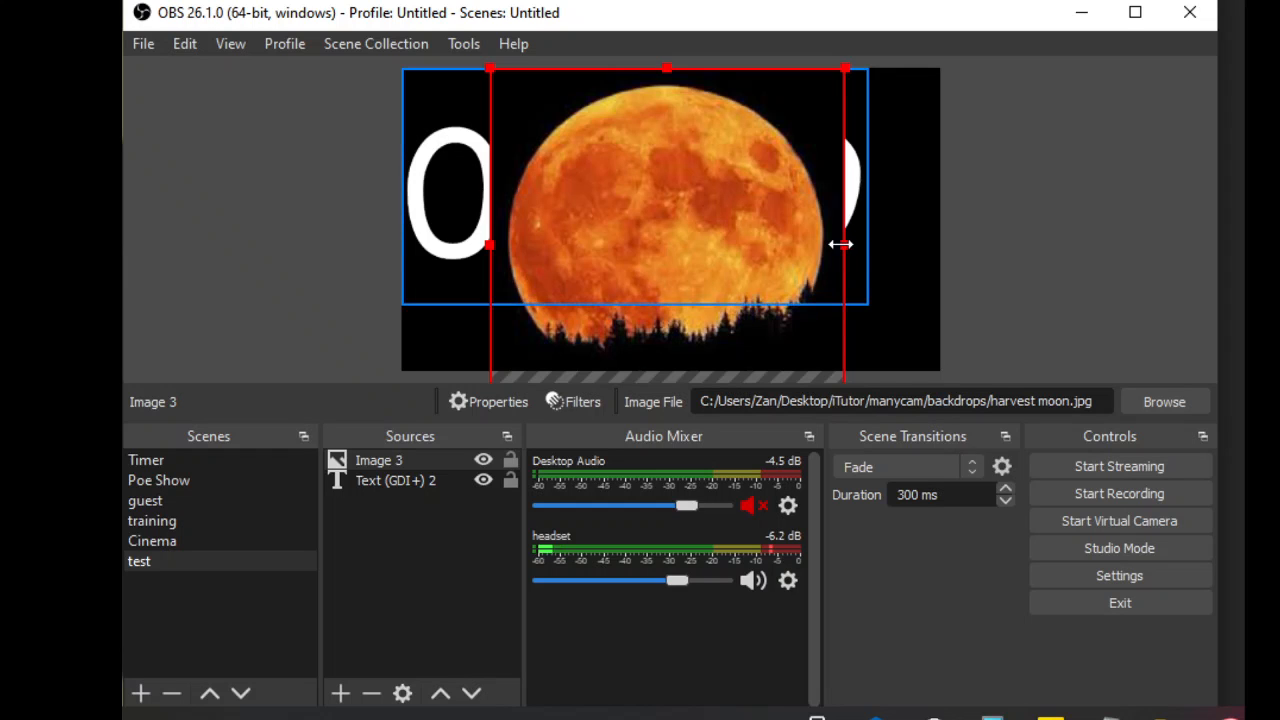
left_click_drag(838, 246, 915, 240)
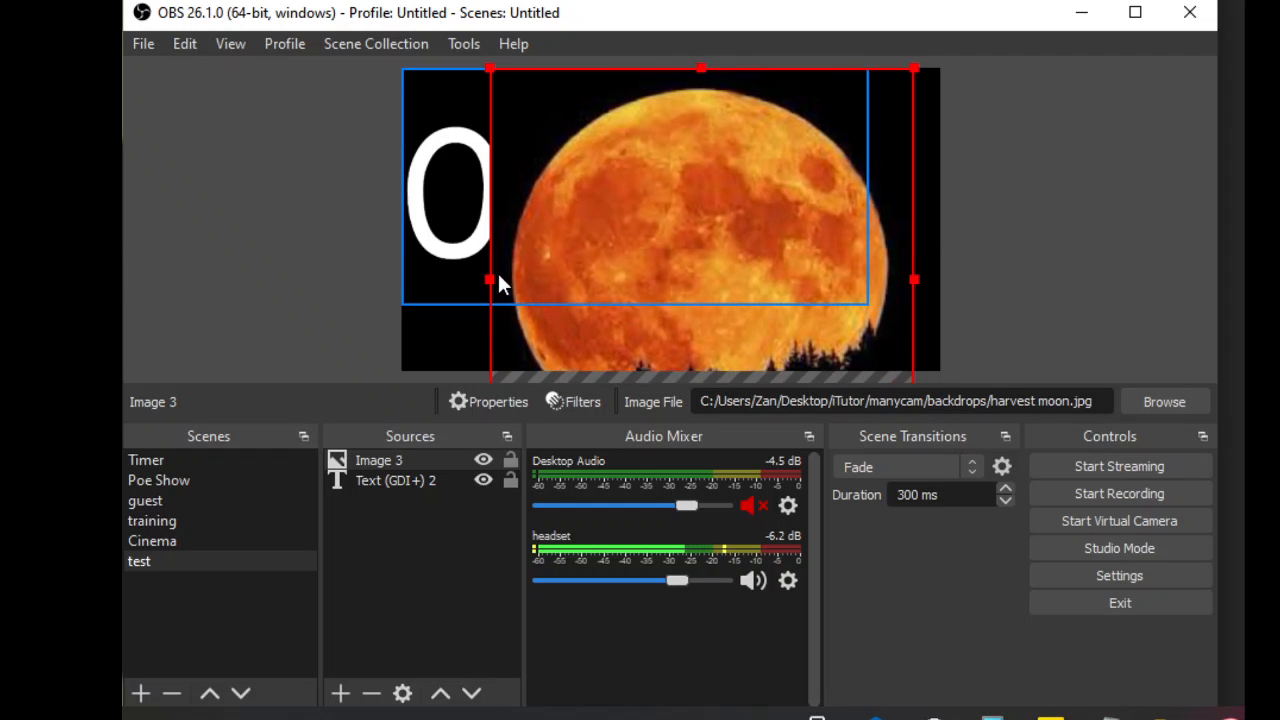
left_click_drag(488, 277, 420, 257)
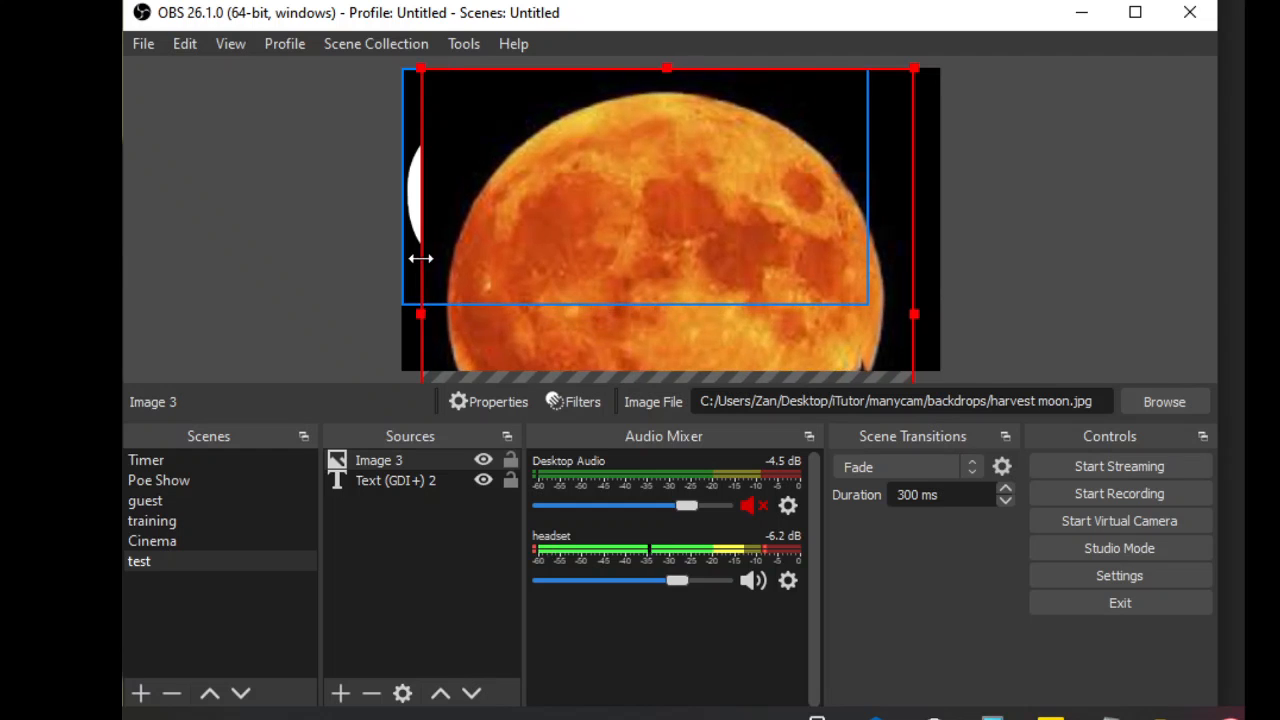
mouse_move(676, 260)
left_mouse_down()
mouse_move(669, 240)
mouse_move(682, 238)
left_mouse_up()
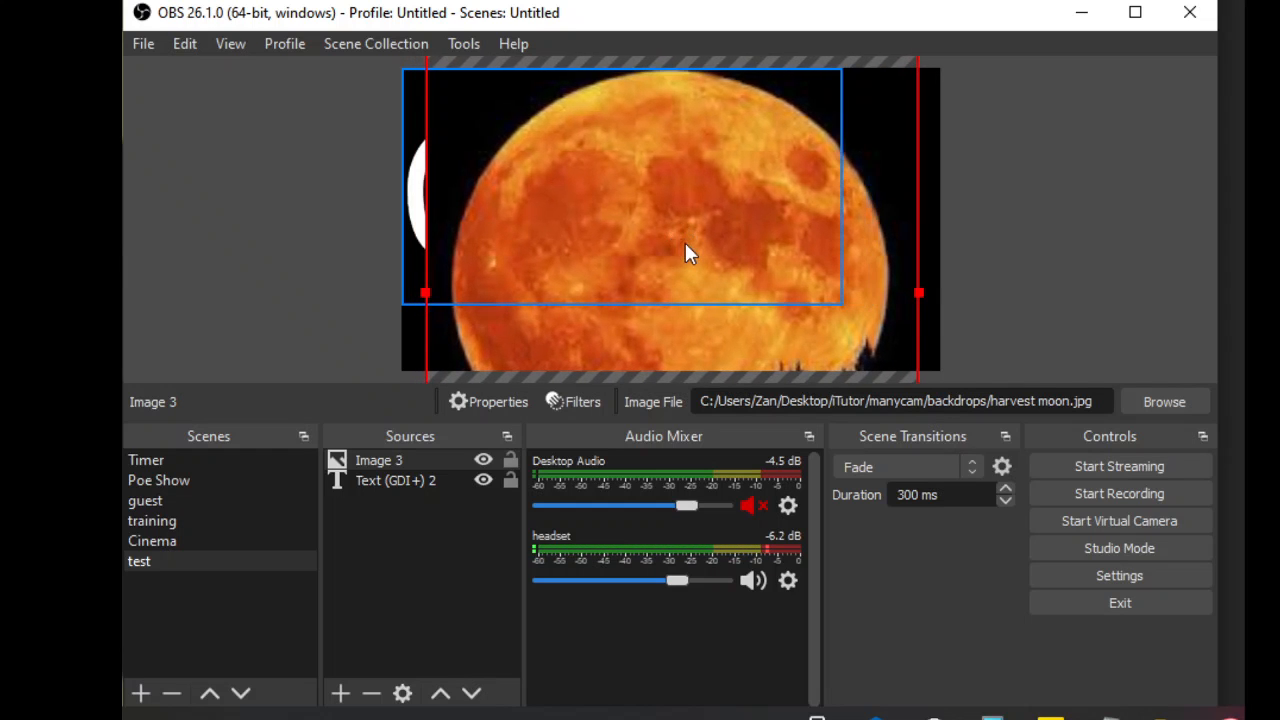
- Reorder the sources so the harvest moon image lies behind the countdown text
left_click(364, 482)
left_click_drag(367, 460, 367, 478)
left_click_drag(365, 505, 366, 500)
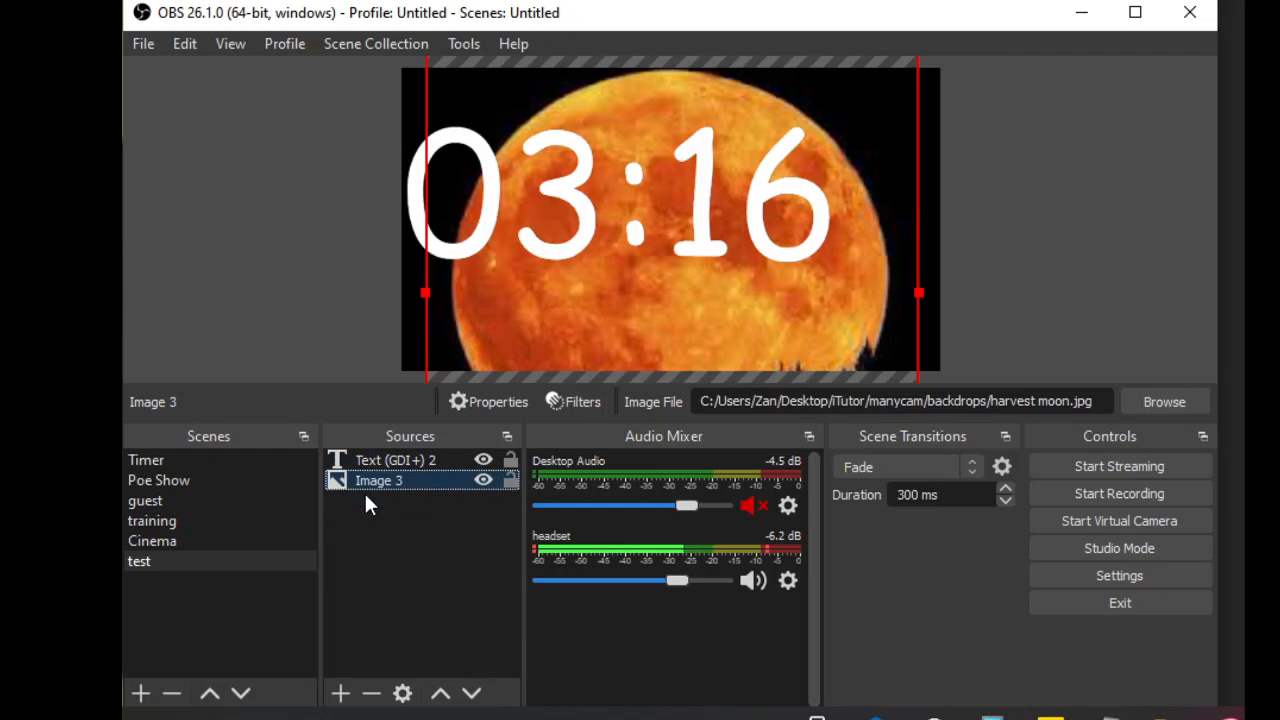
- Reposition the moon image and the countdown text so the moon is centred horizontally and the text lies across it
left_click_drag(586, 234, 549, 211)
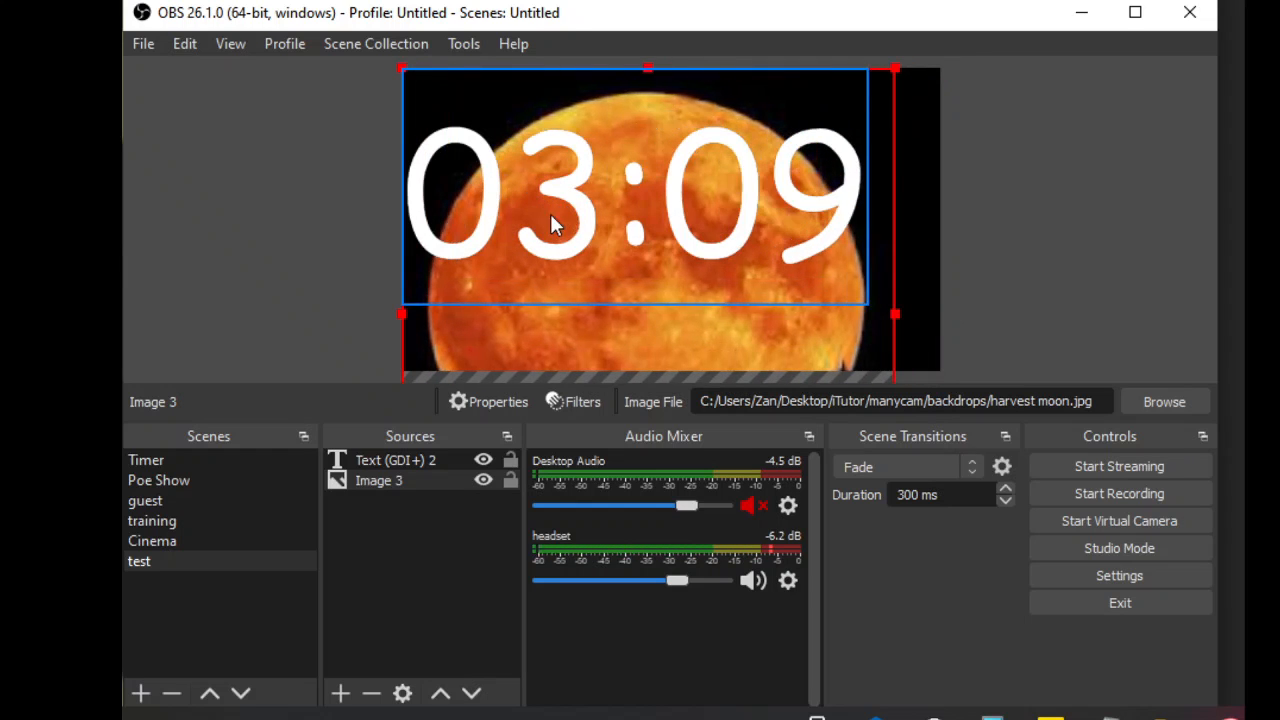
left_click(827, 265)
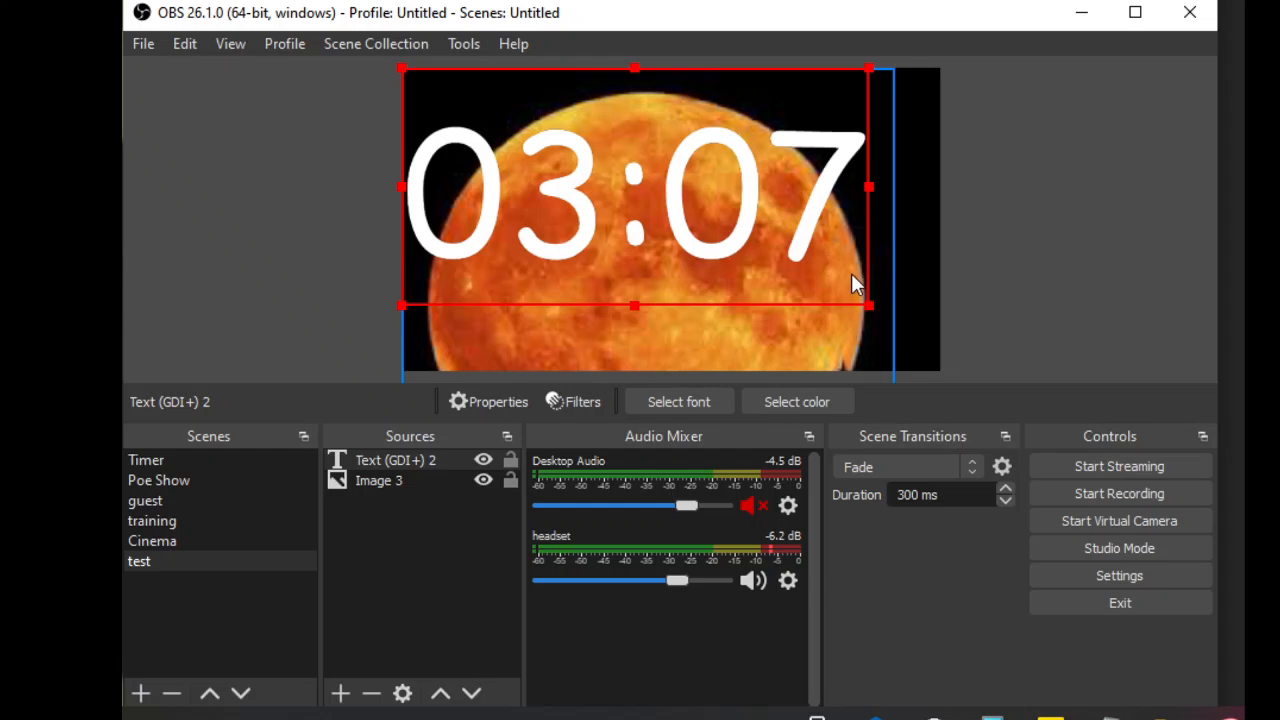
left_click_drag(694, 240, 755, 276)
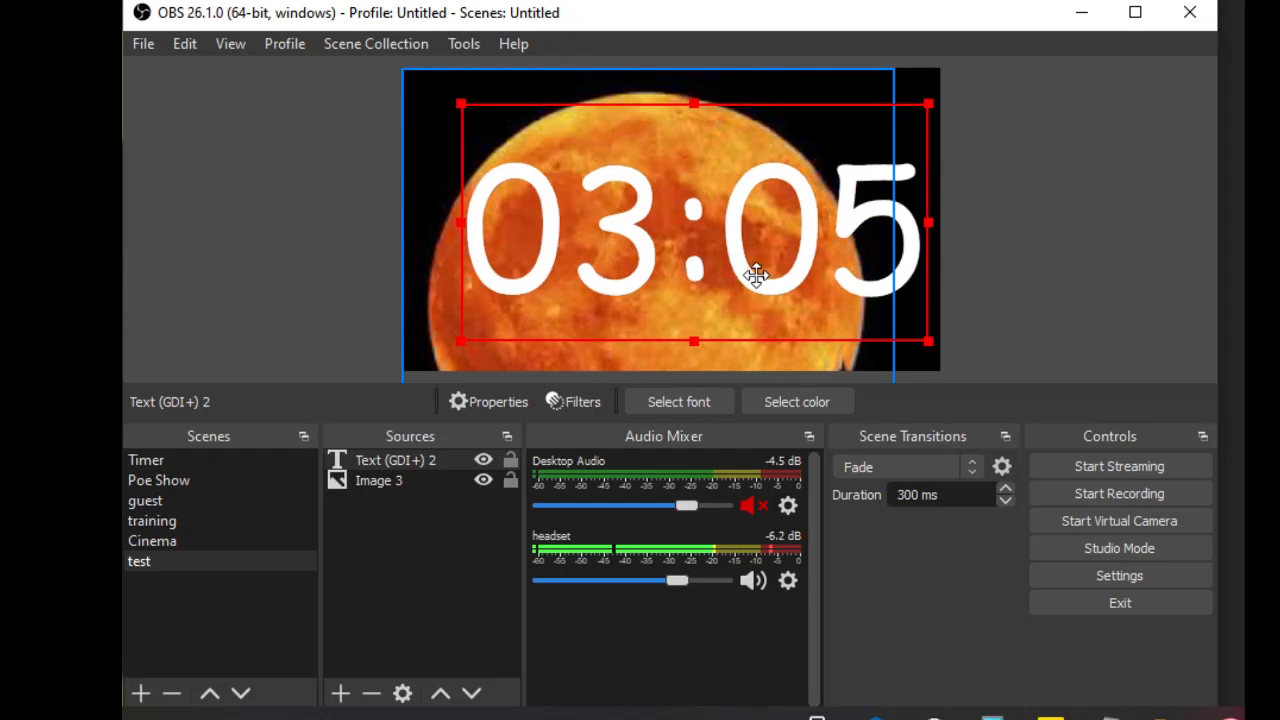
left_click(626, 91)
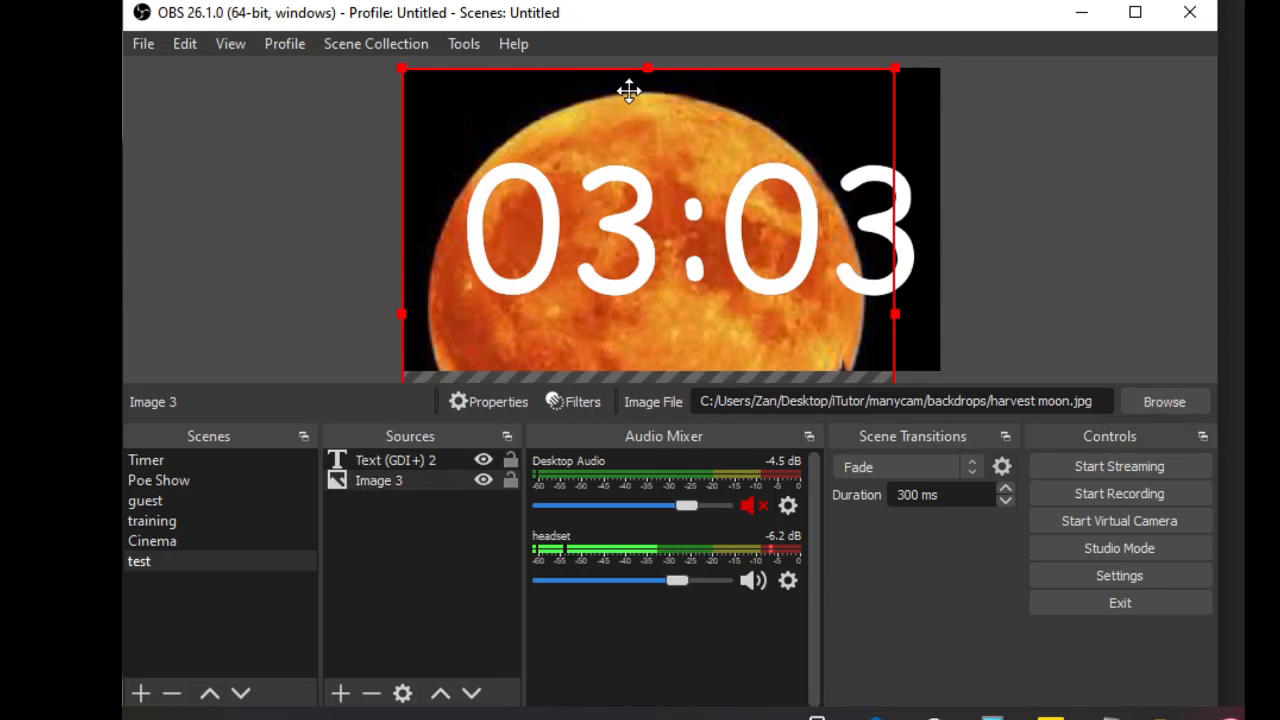
left_click_drag(628, 91, 657, 91)
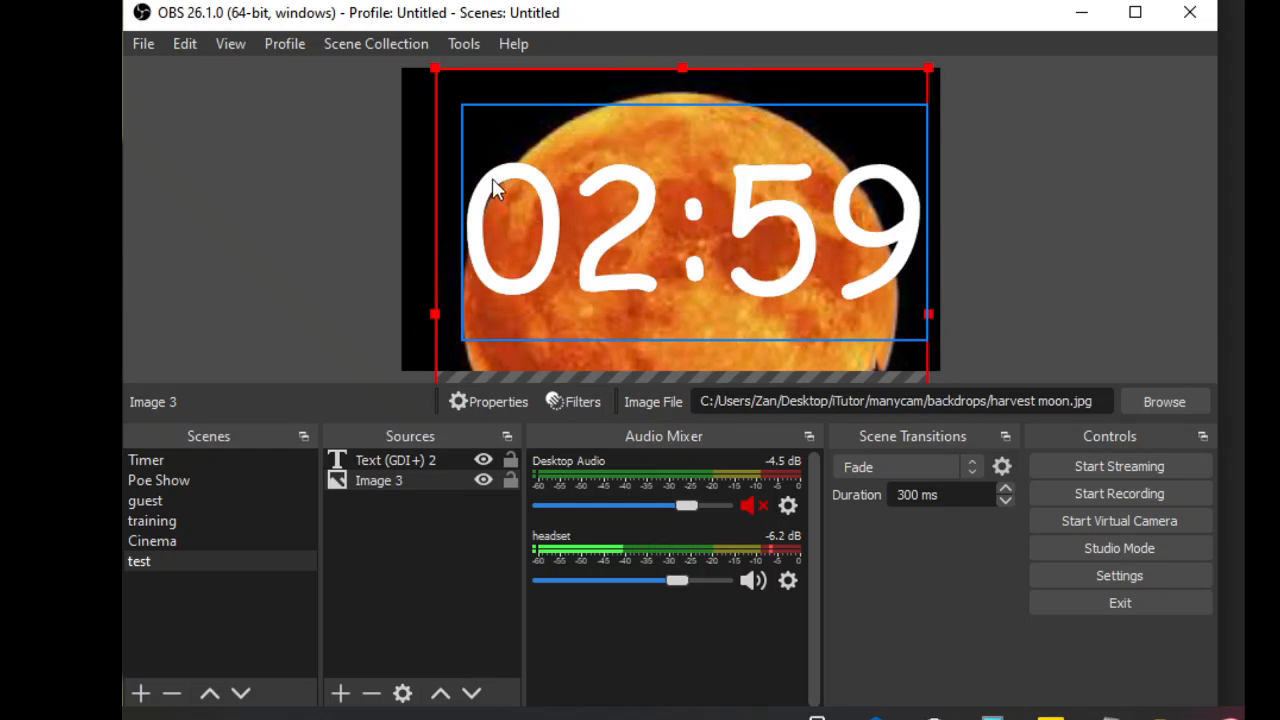
left_click(535, 172)
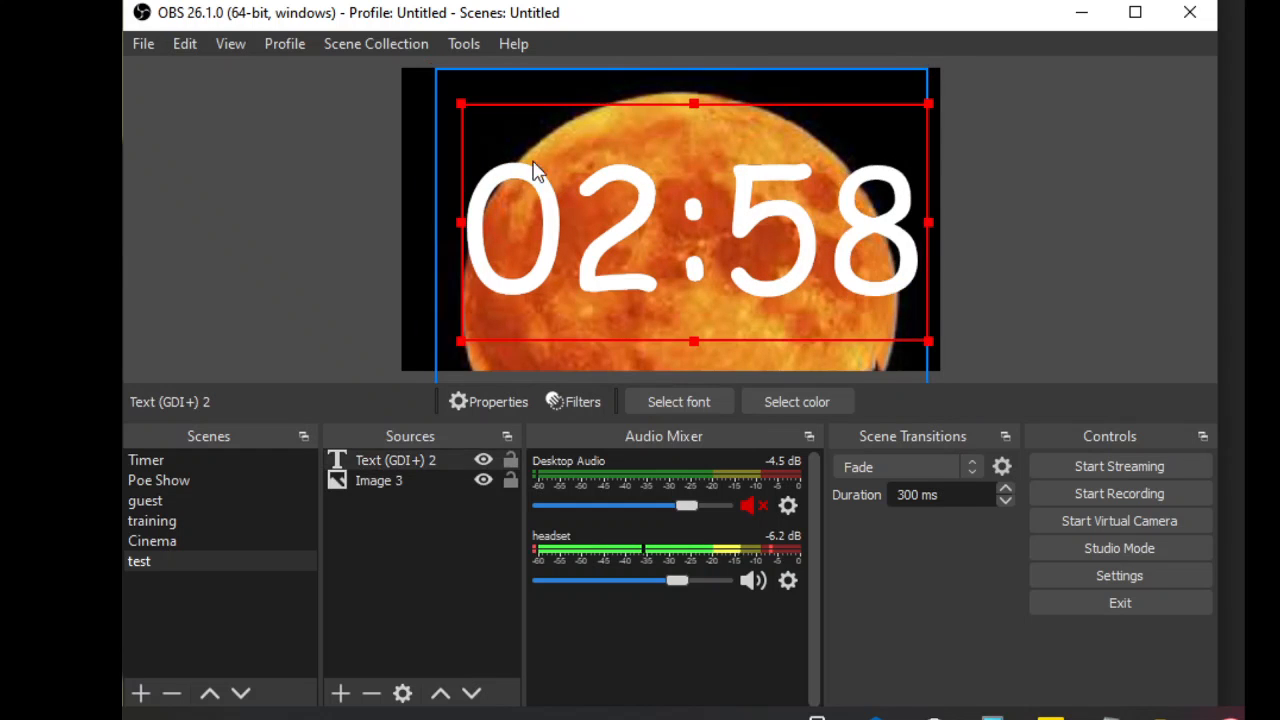
left_click(455, 95)
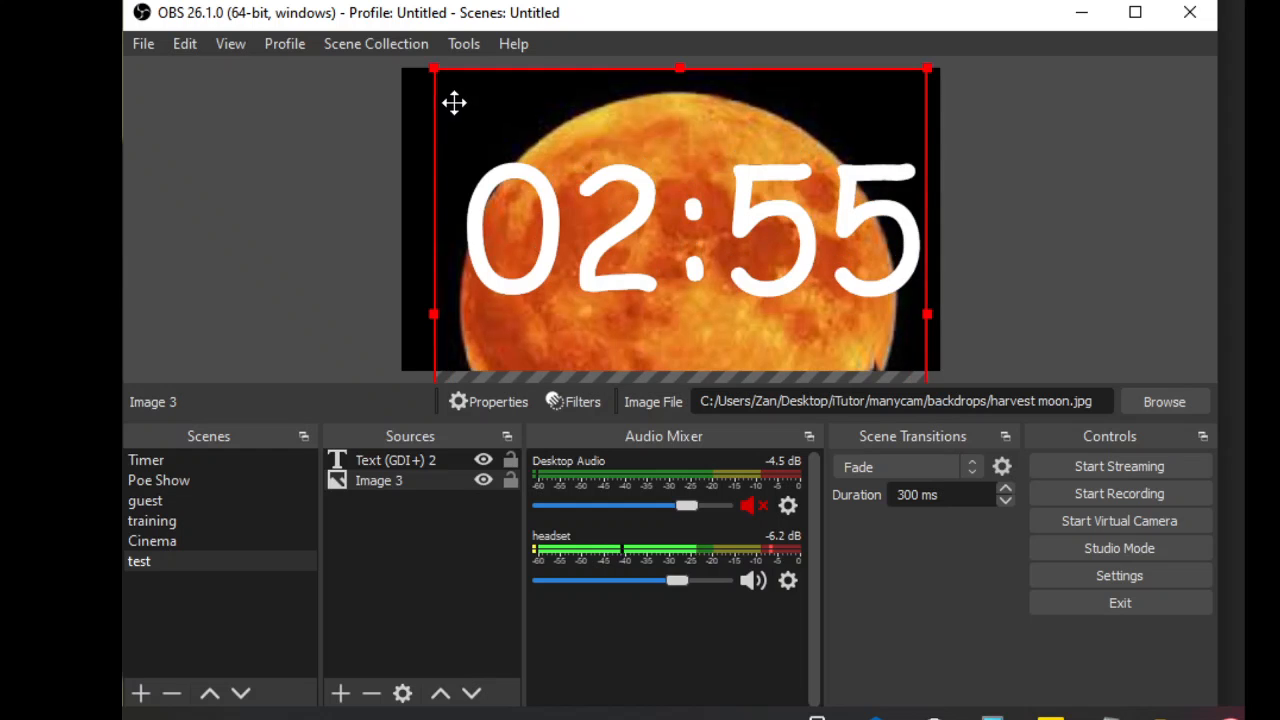
- Shrink the countdown text to fit within the moon's width, place it over the moon's lower half, and deselect it
left_click(508, 156)
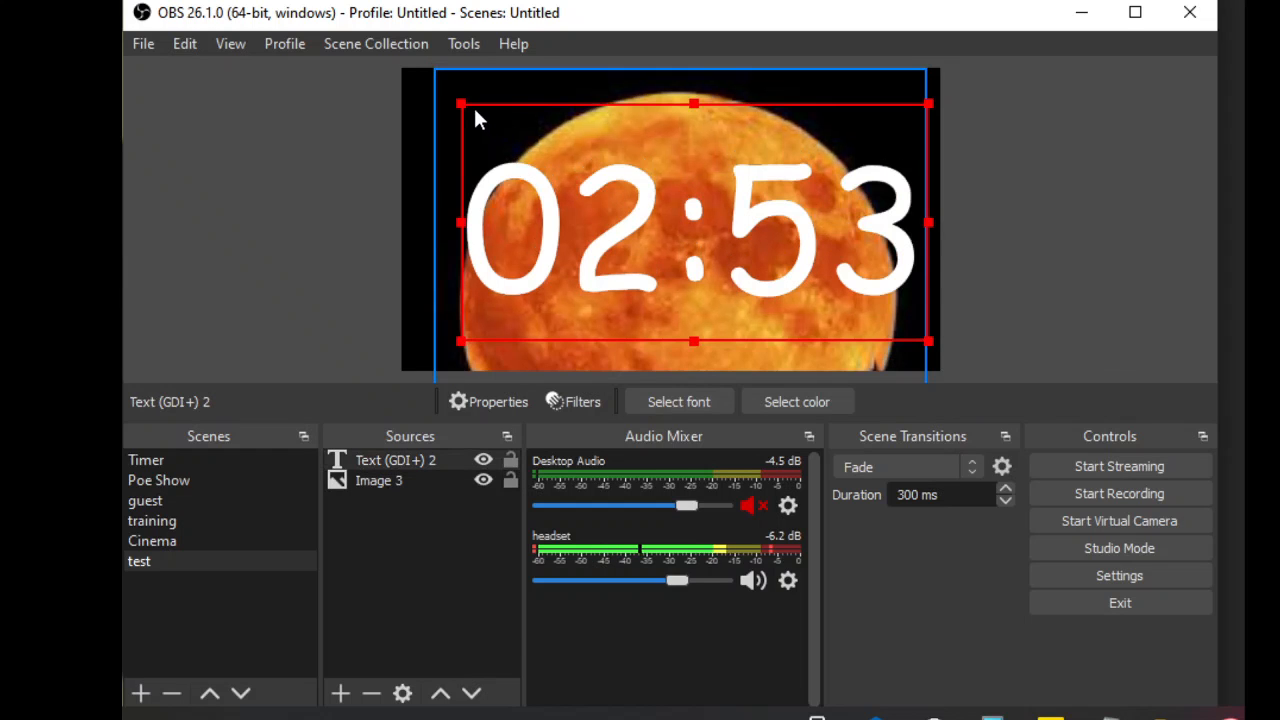
left_click_drag(458, 102, 520, 166)
left_click_drag(693, 259, 629, 288)
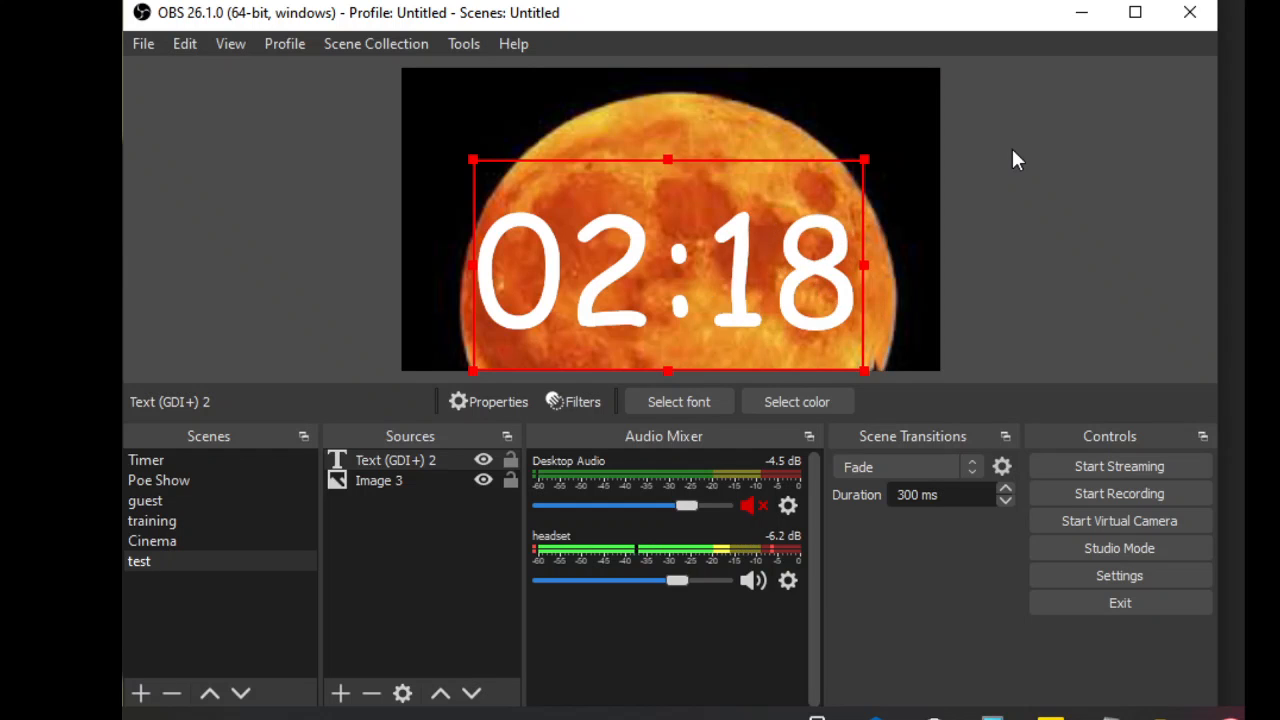
mouse_move(941, 60)
left_mouse_down()
mouse_move(565, 170)
mouse_move(737, 94)
mouse_move(940, 64)
left_mouse_up()
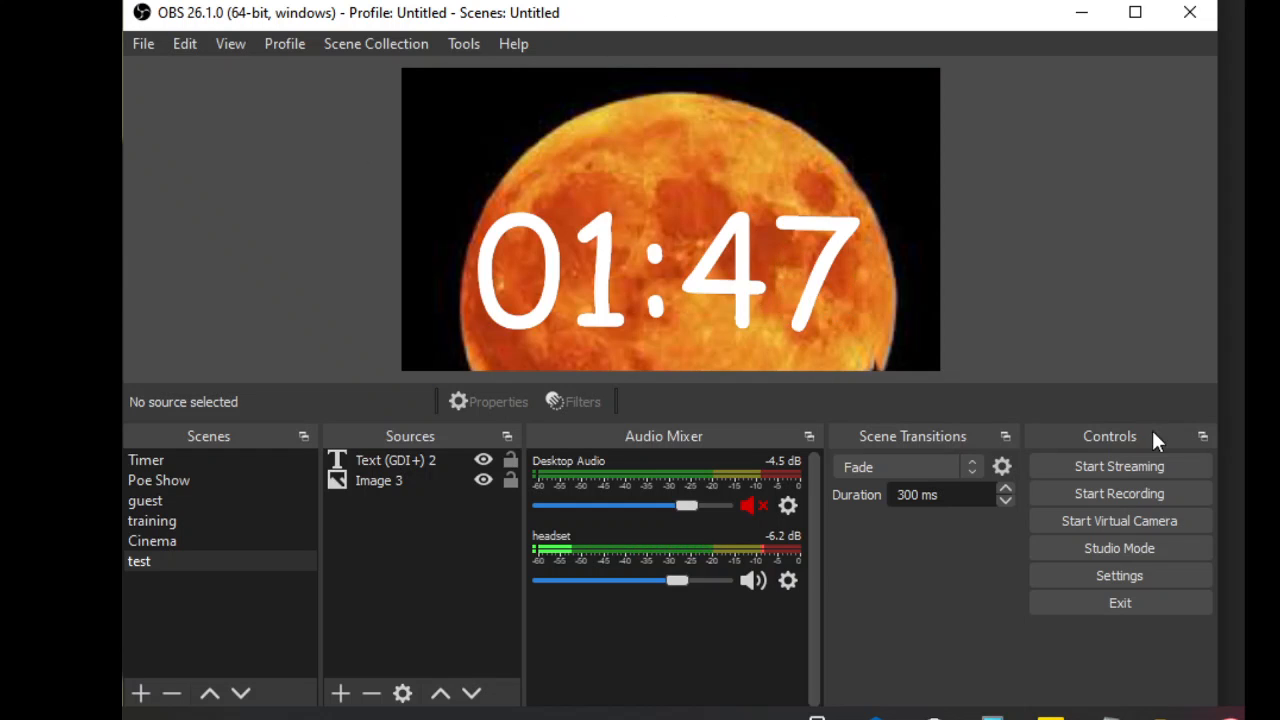
- Review the general options and the recording settings, and leave the settings without changes
left_click(1121, 567)
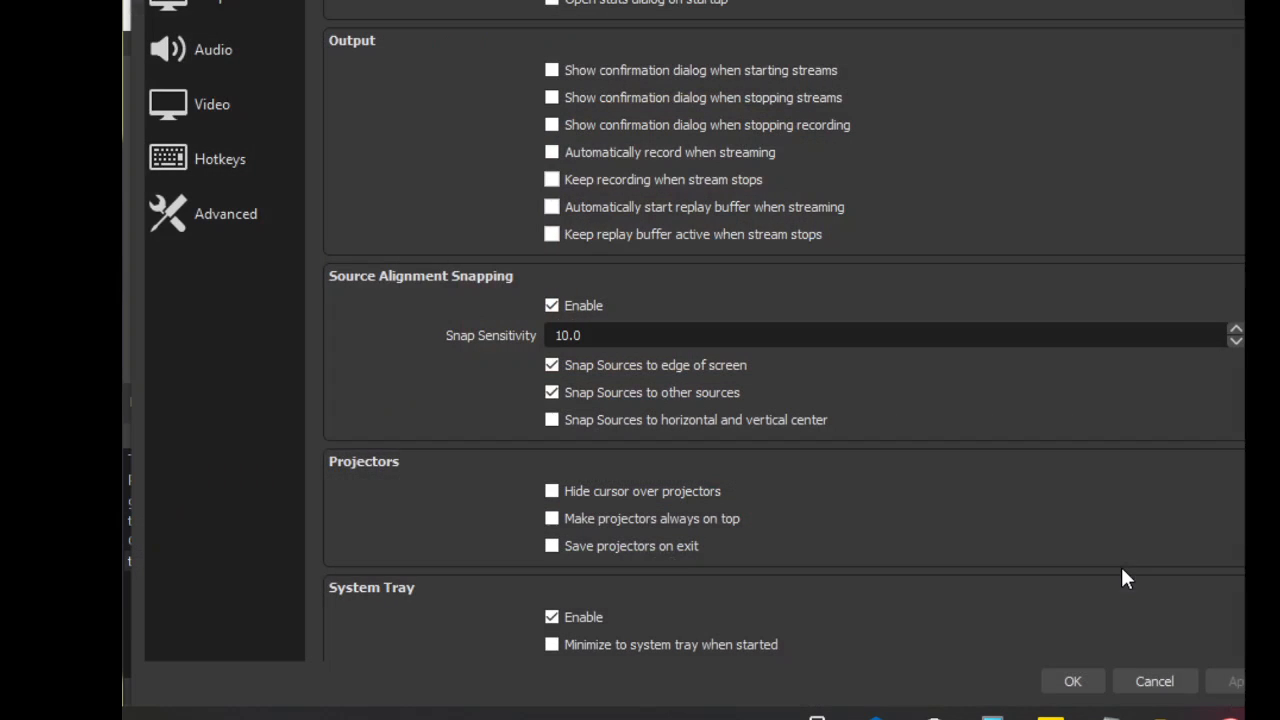
left_click(214, 12)
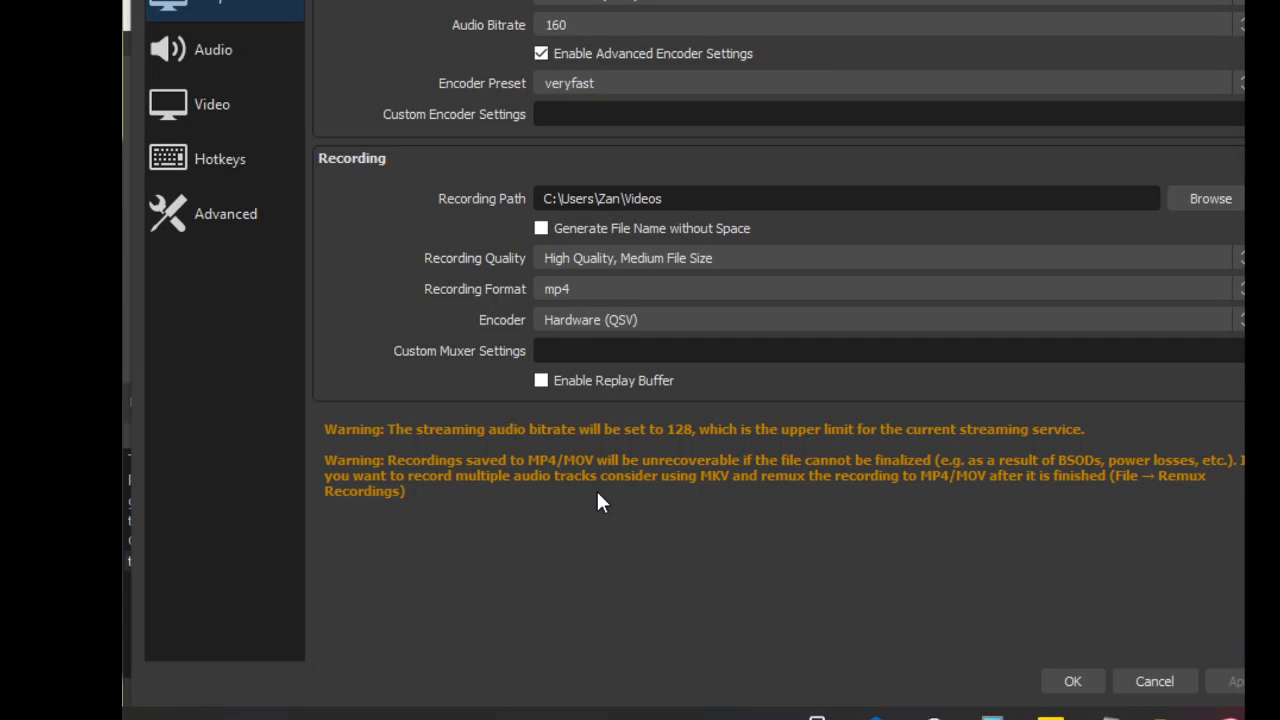
left_click(1152, 682)
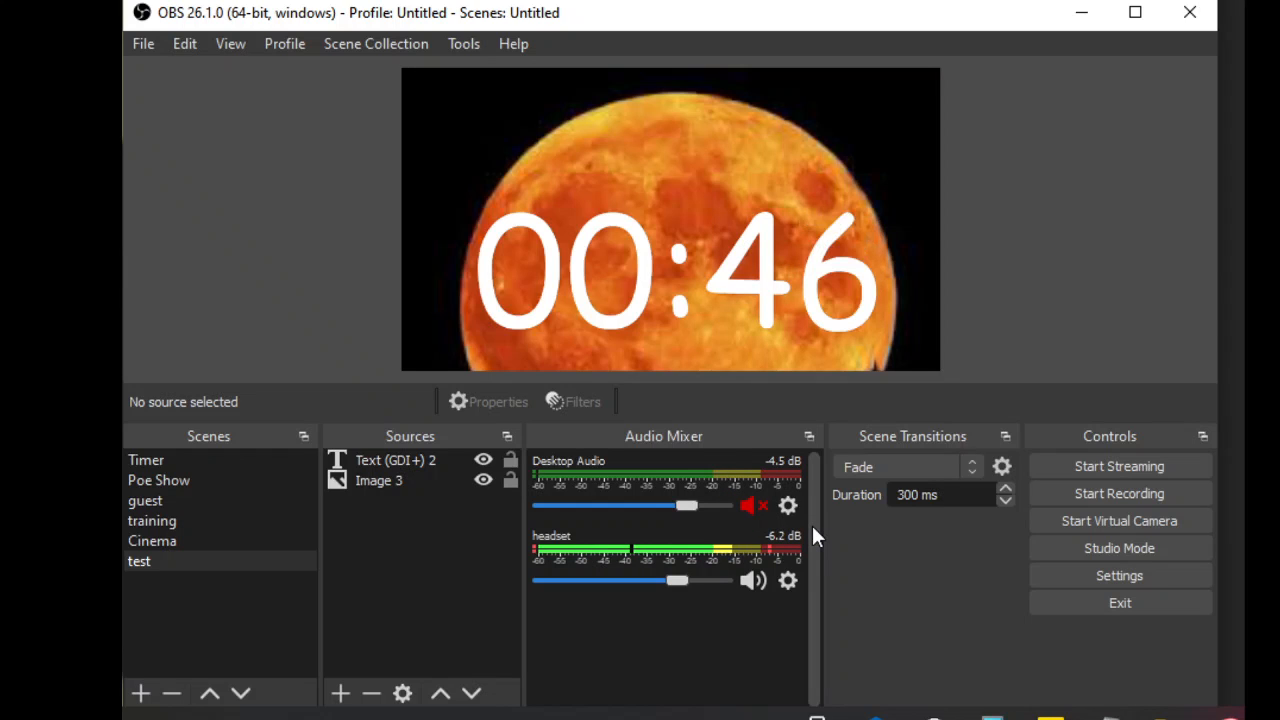
- Check which options are offered for the headset audio source in the mixer, without choosing any
right_click(545, 543)
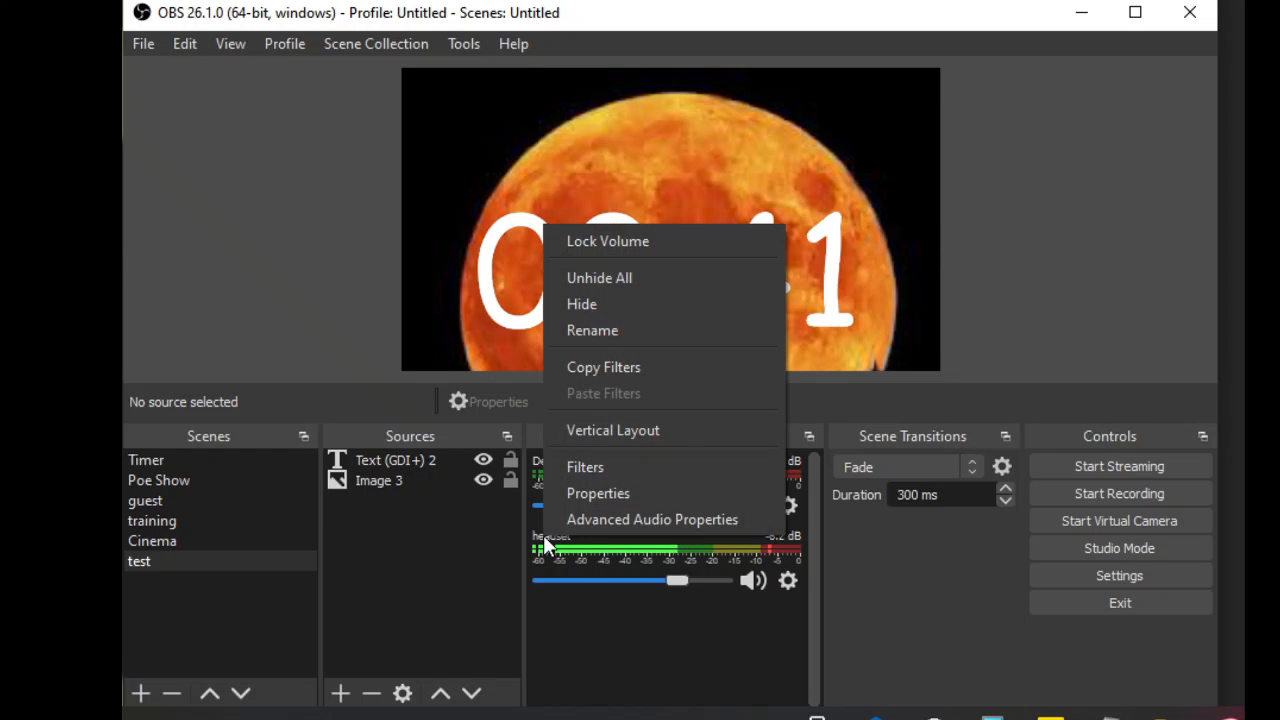
left_click(566, 627)
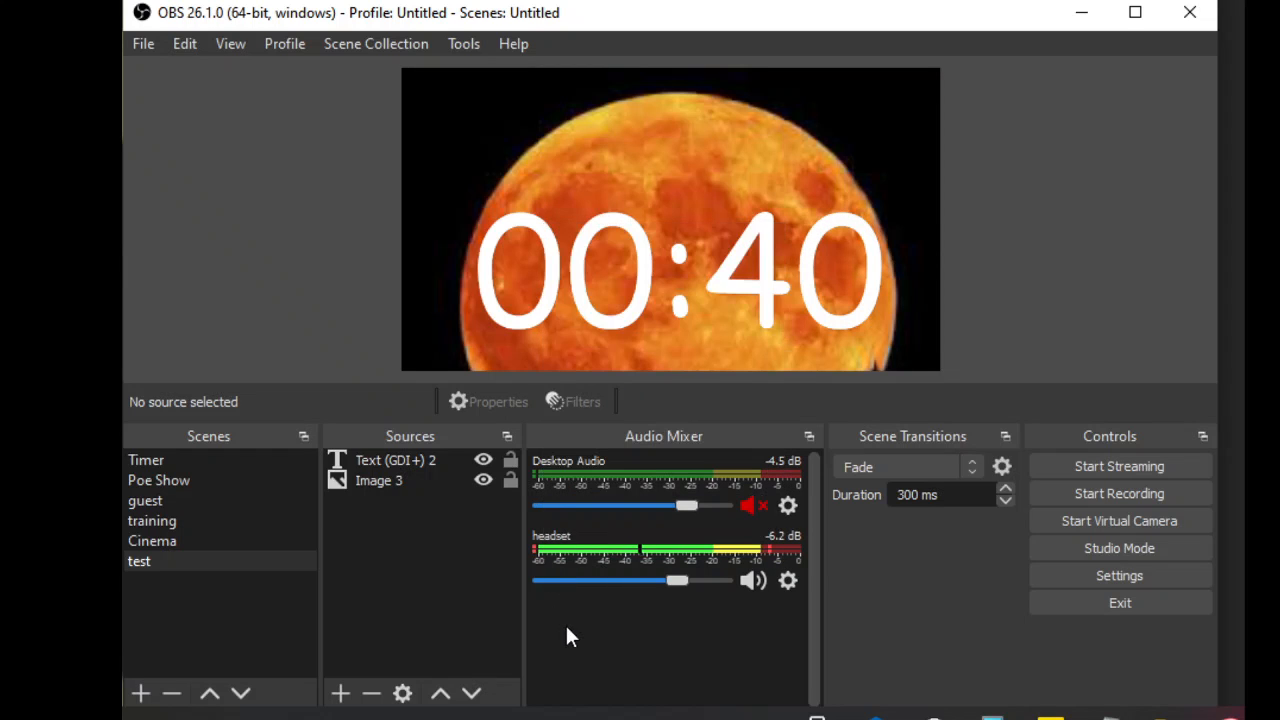
right_click(550, 551)
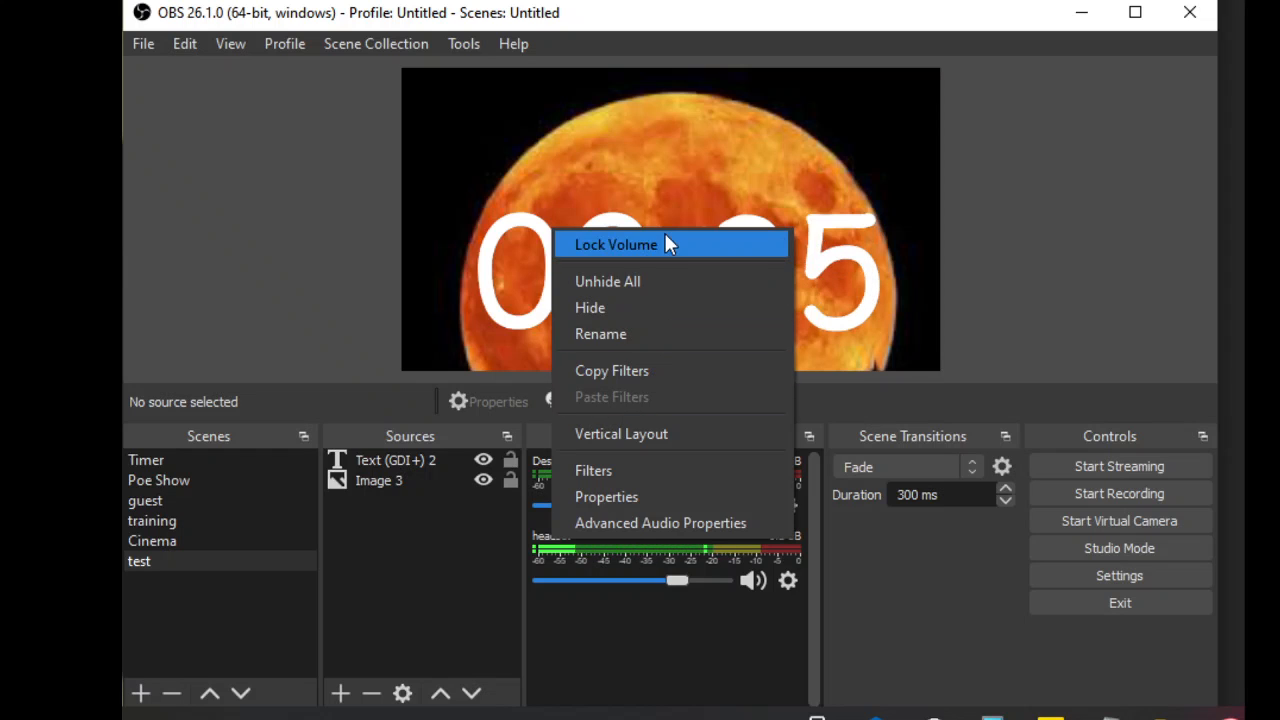
left_click(654, 632)
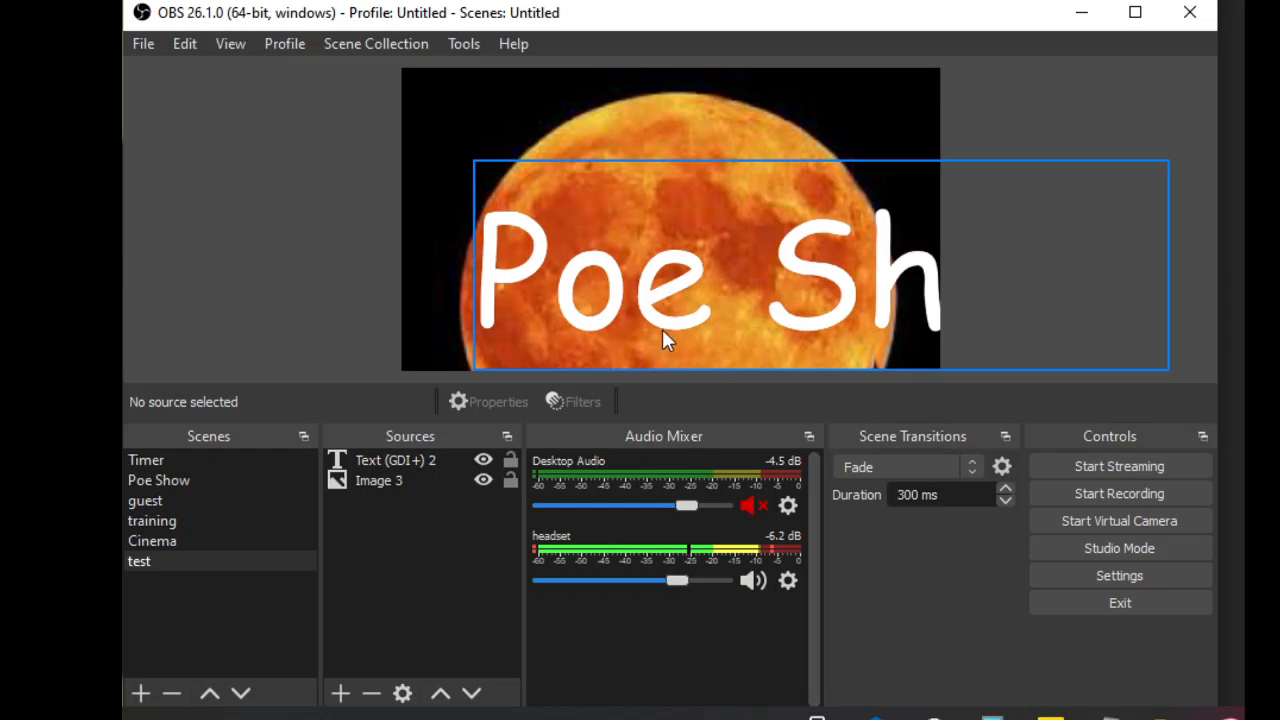
- Shrink the "Poe Show!" text to fit inside the canvas, centre it over the moon's lower half, and deselect it
left_click_drag(654, 289, 583, 271)
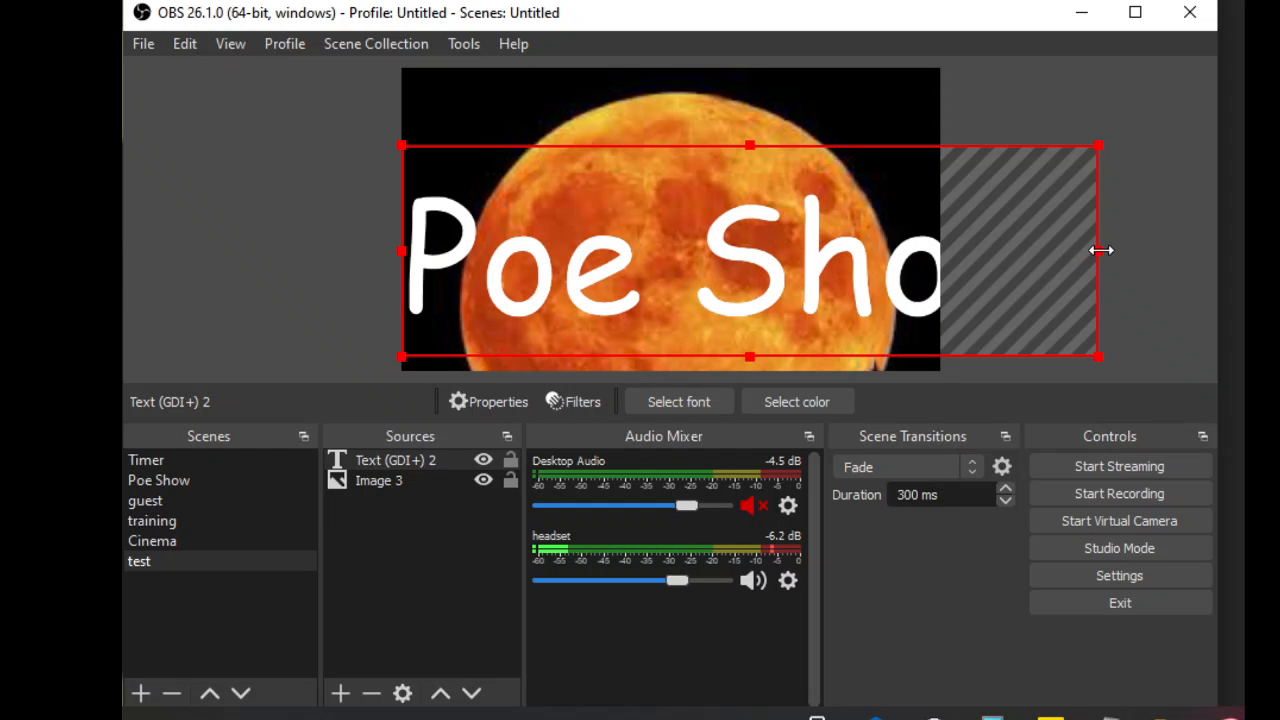
left_click_drag(1100, 250, 814, 272)
left_click_drag(617, 211, 692, 273)
left_click(998, 166)
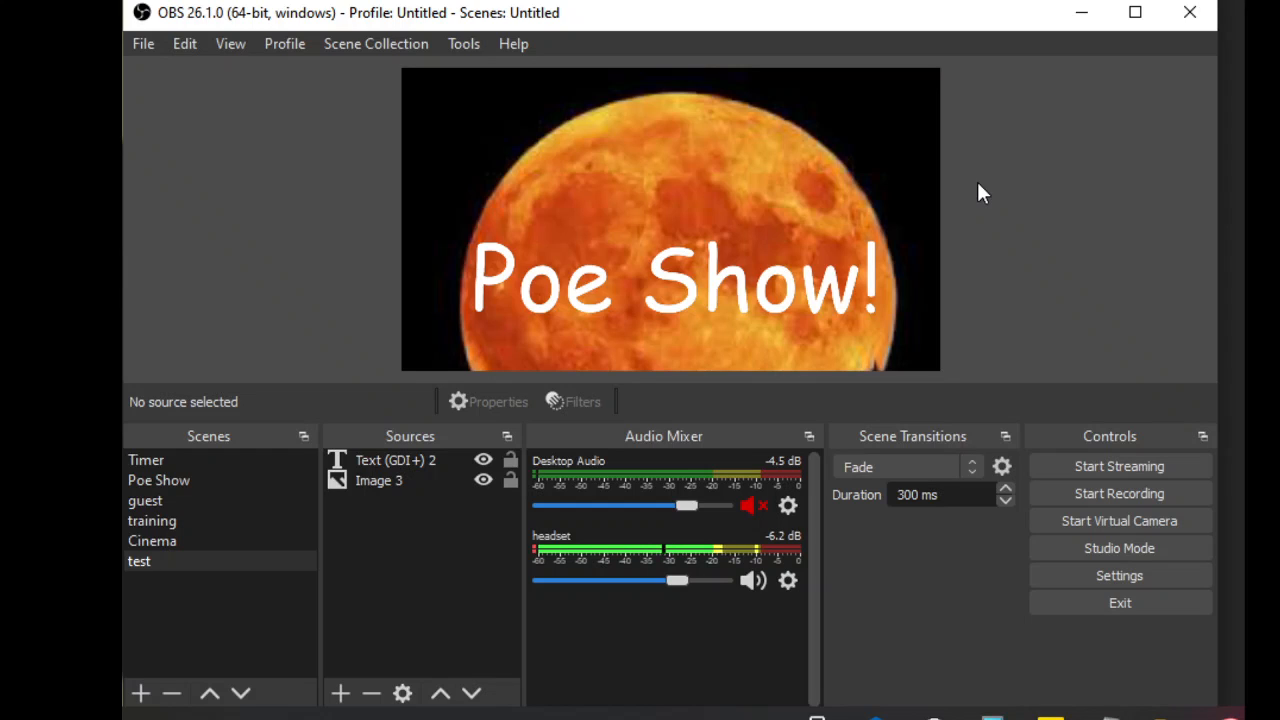
- Switch to the Poe Show scene and on to the Cinema scene
left_click(189, 486)
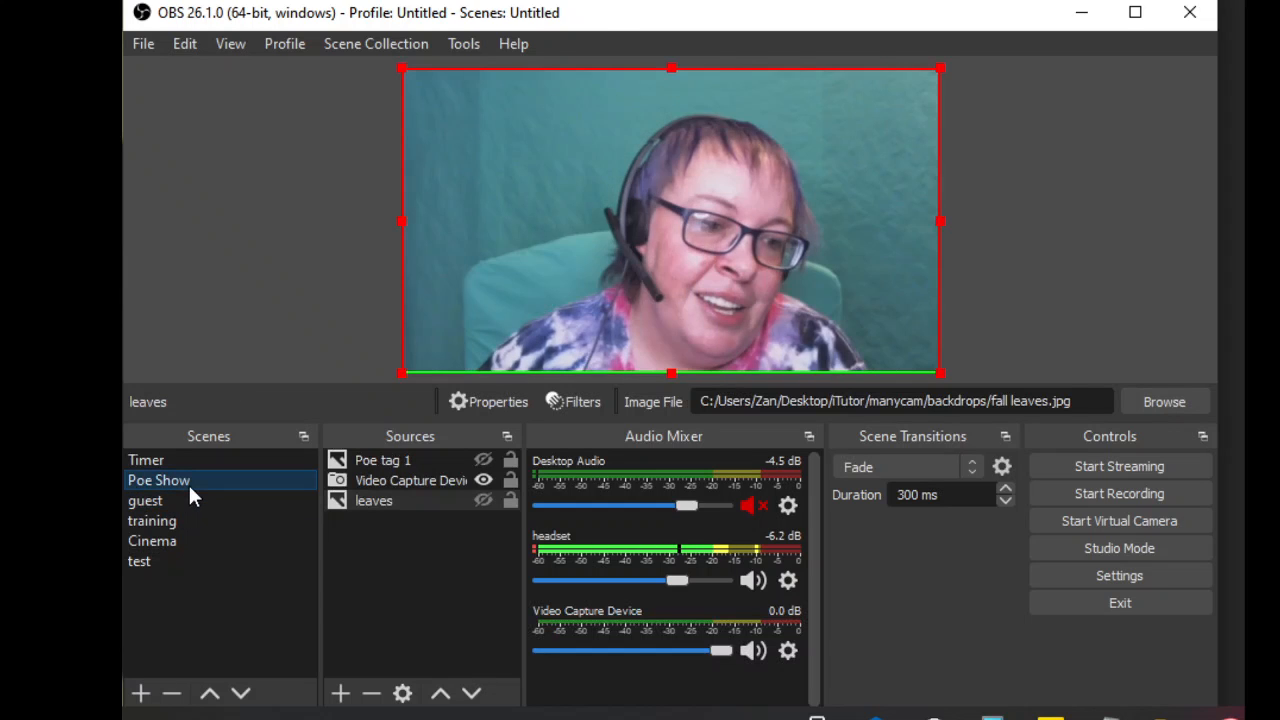
left_click(168, 545)
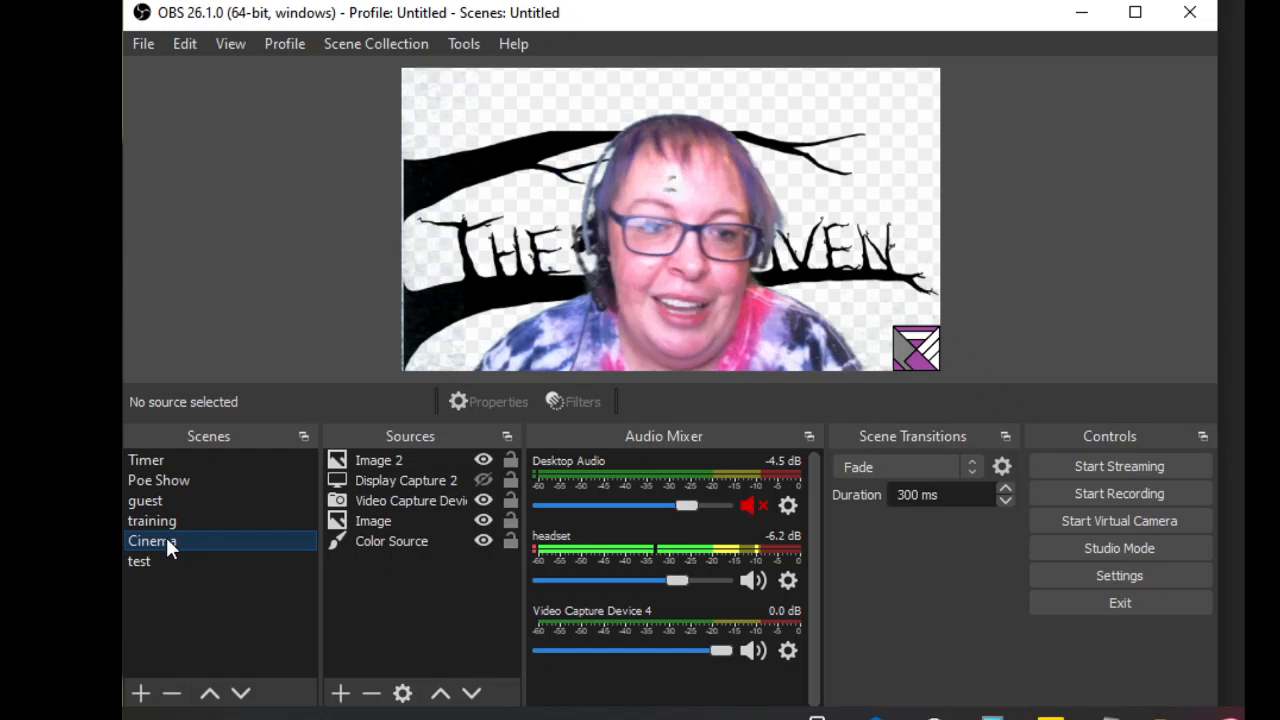